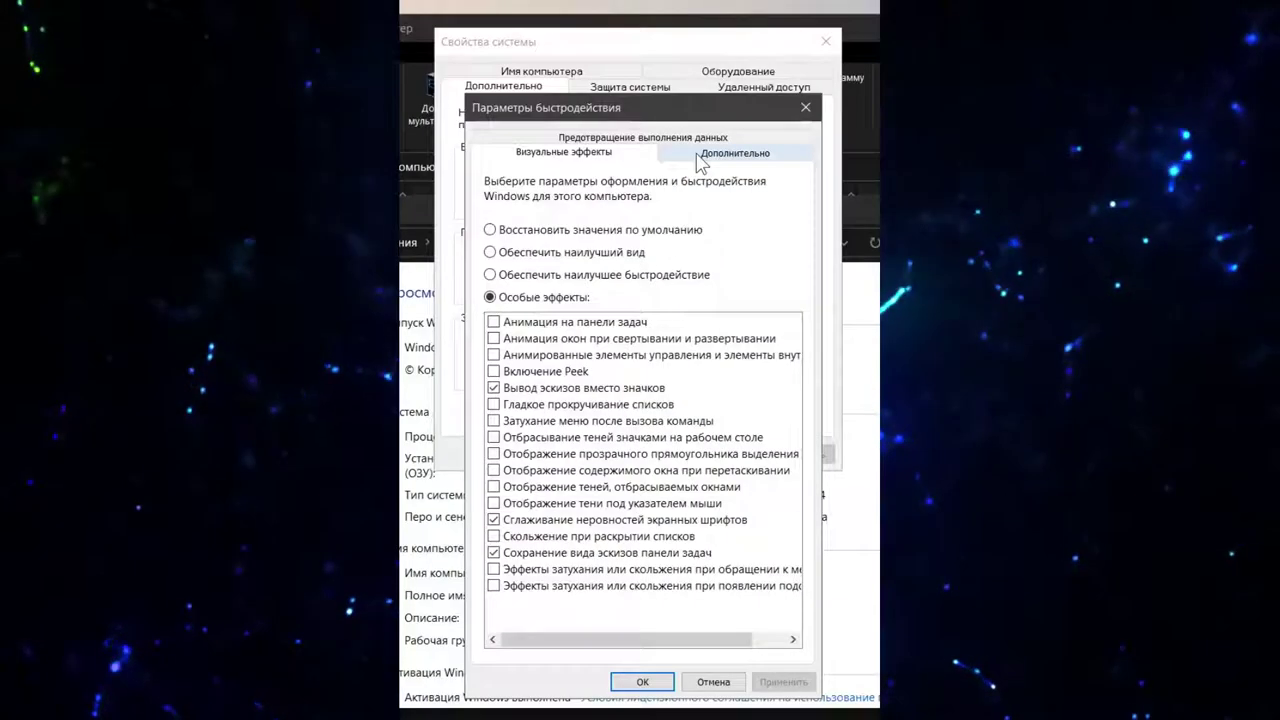
- Examine the virtual memory paging file settings for drive C:, then close the performance options
{"action": "left_click", "coordinate": [700, 156]}
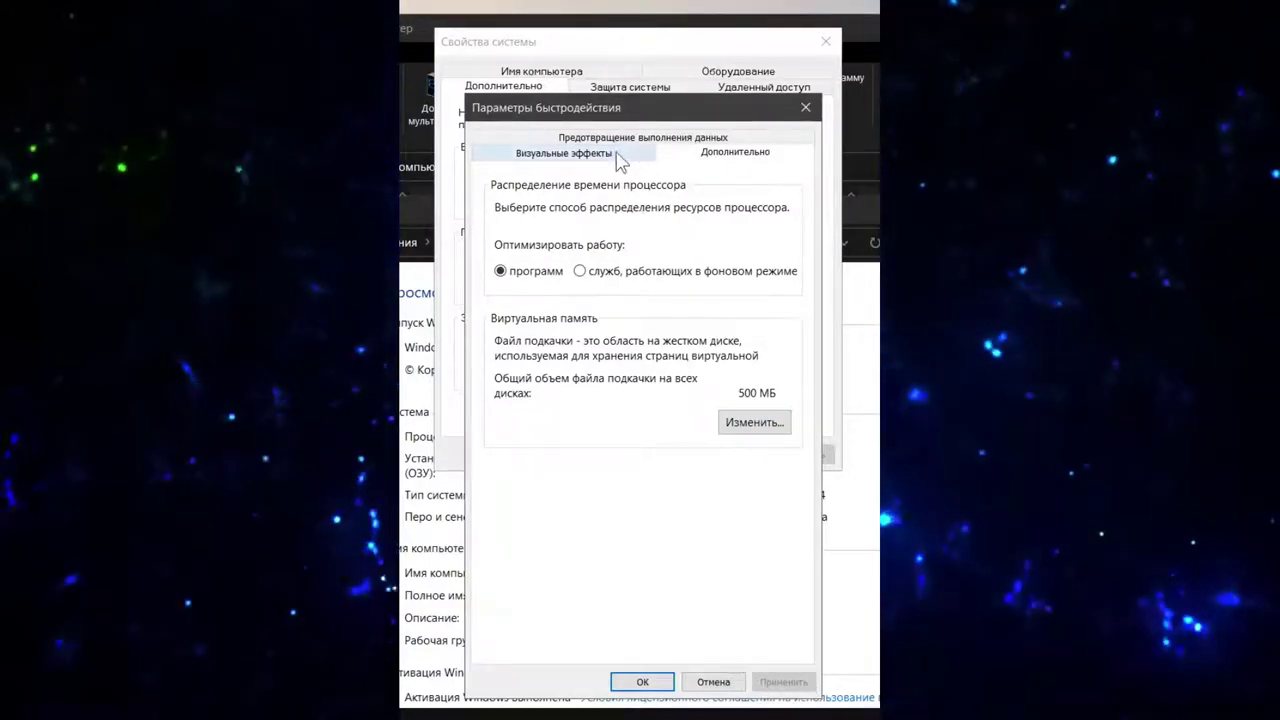
{"action": "left_click", "coordinate": [764, 436]}
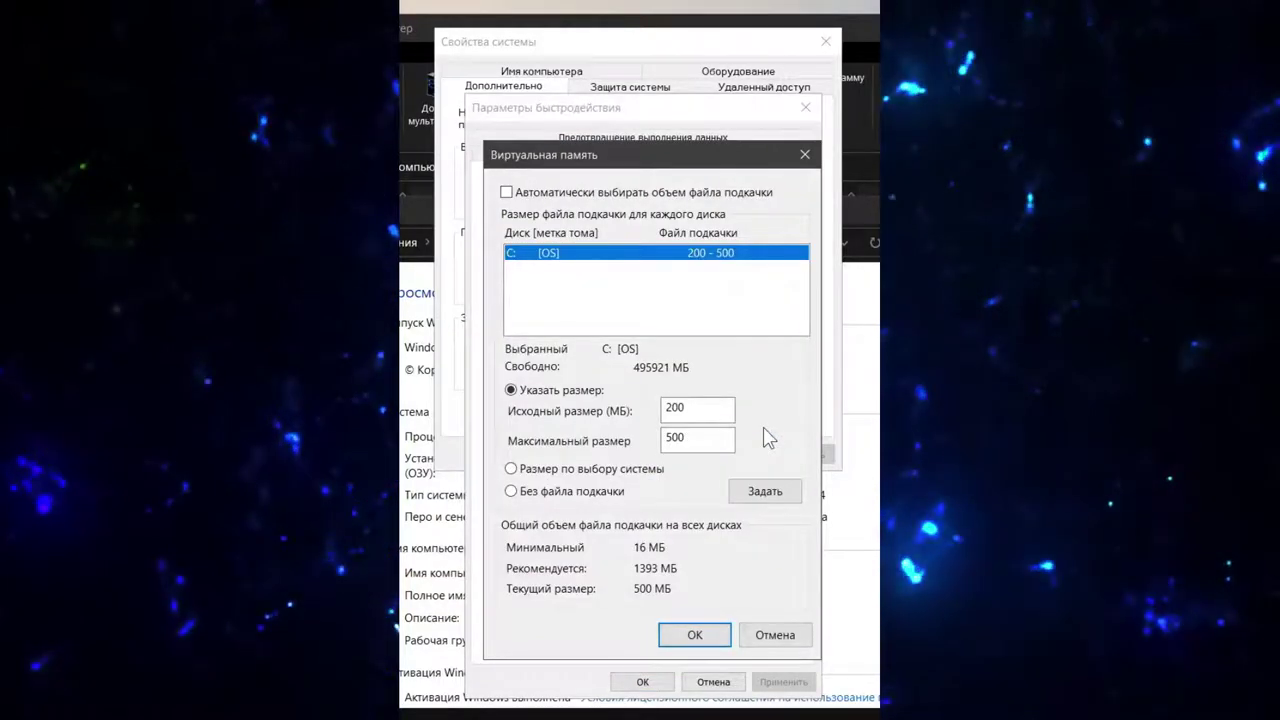
{"action": "left_click", "coordinate": [668, 440]}
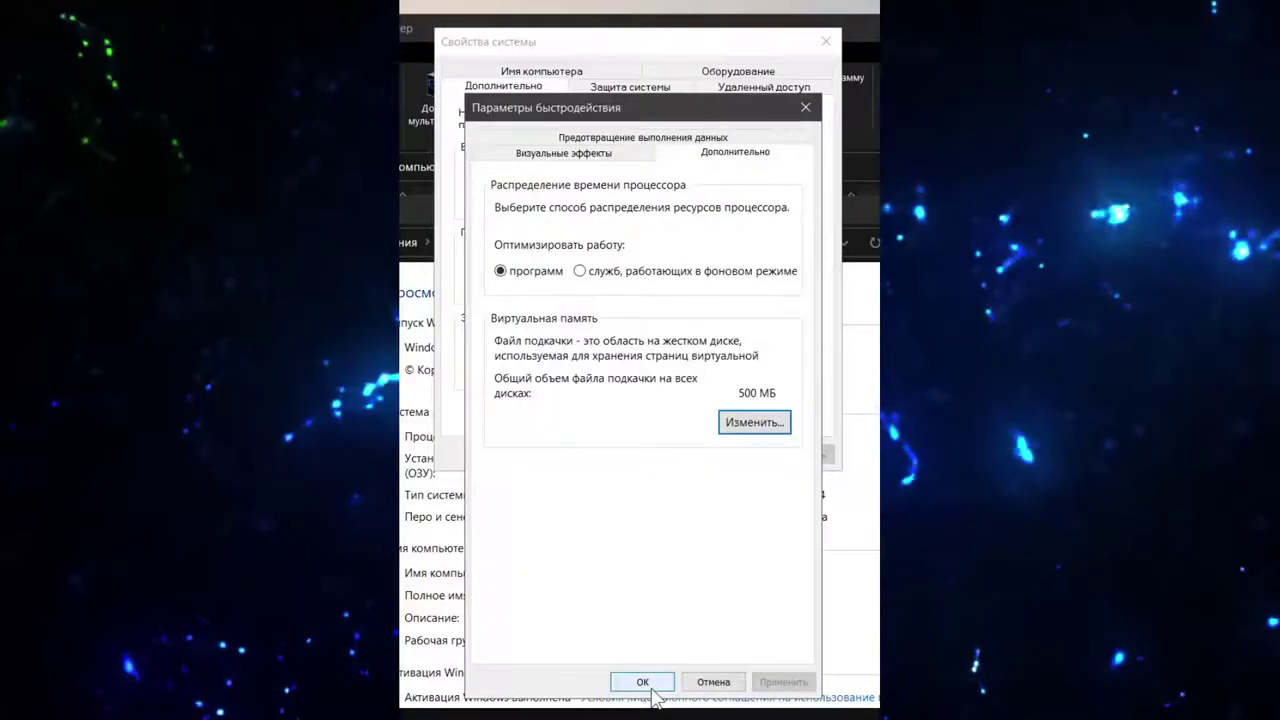
{"action": "left_click", "coordinate": [652, 688]}
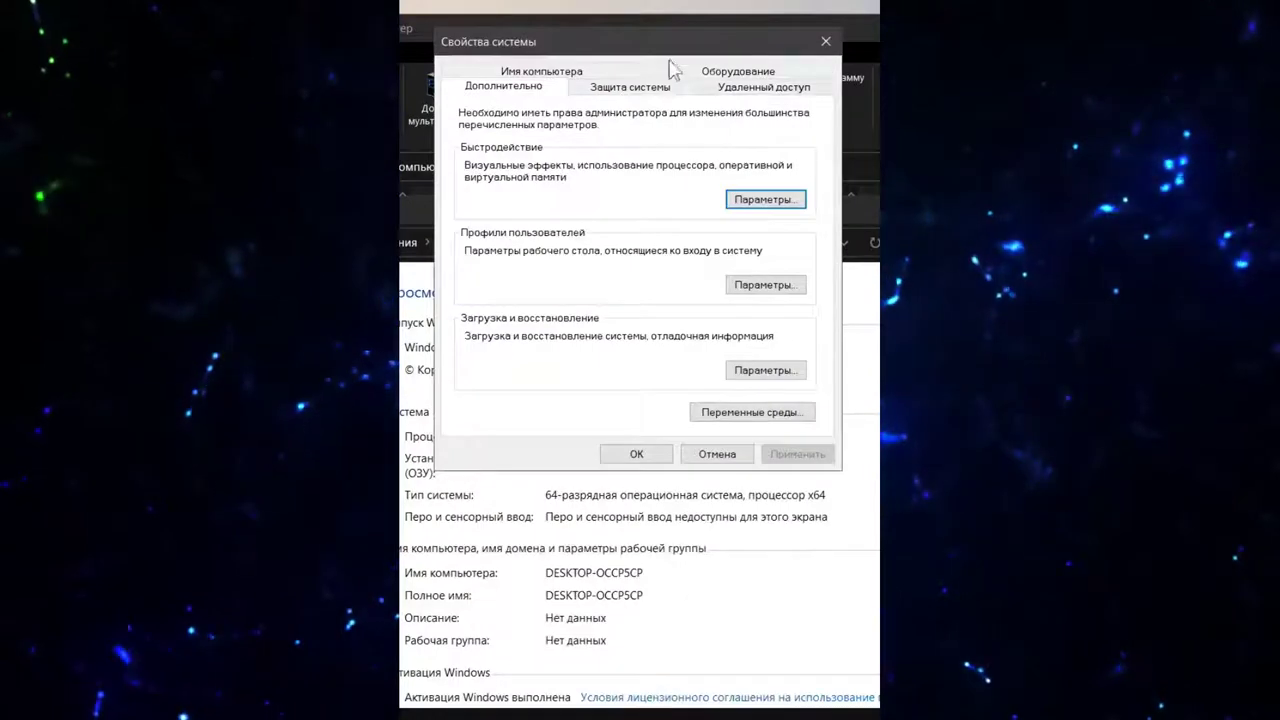
- Review the system protection configuration of the OS (C:) drive and confirm it without changes
{"action": "left_click", "coordinate": [624, 90]}
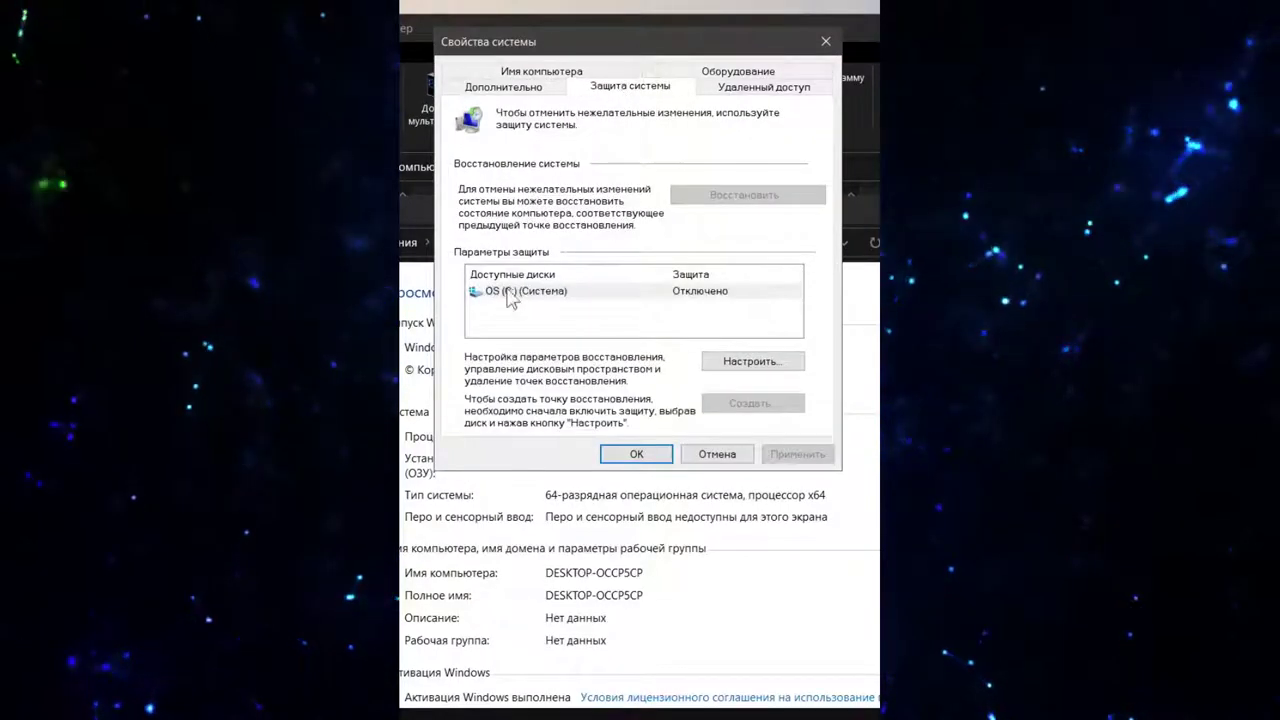
{"action": "left_click", "coordinate": [508, 290]}
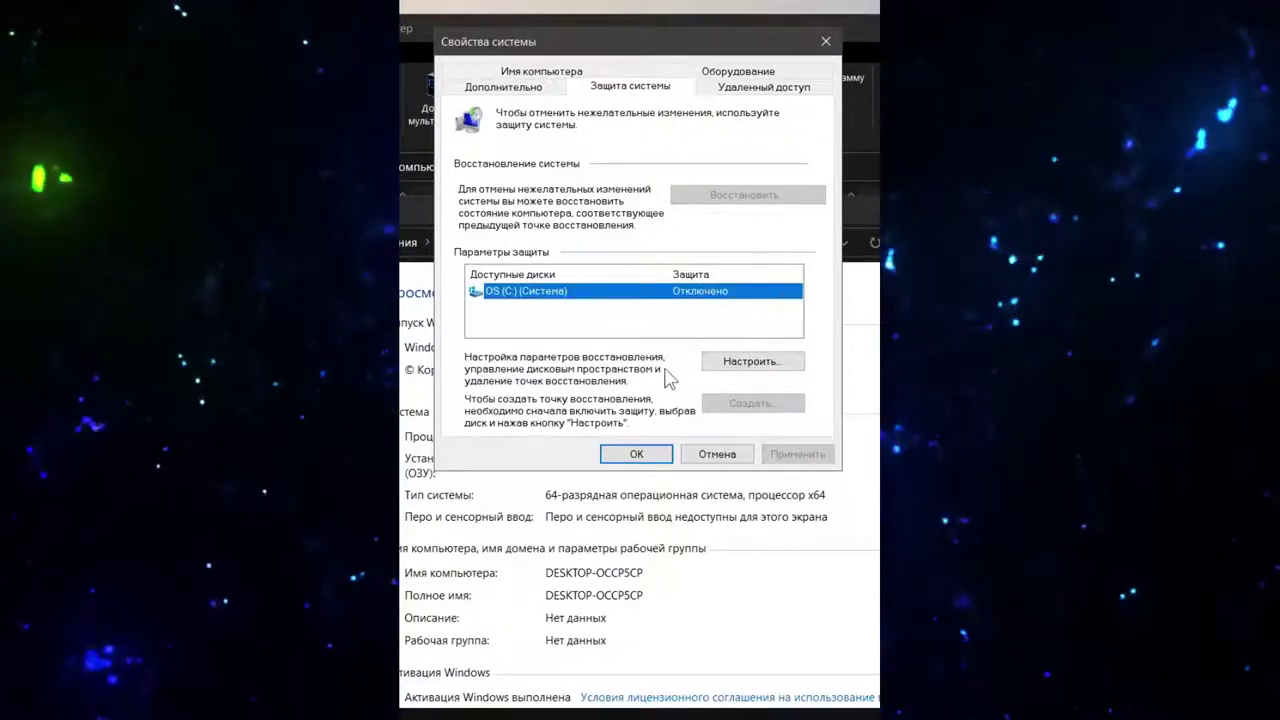
{"action": "left_click", "coordinate": [750, 362]}
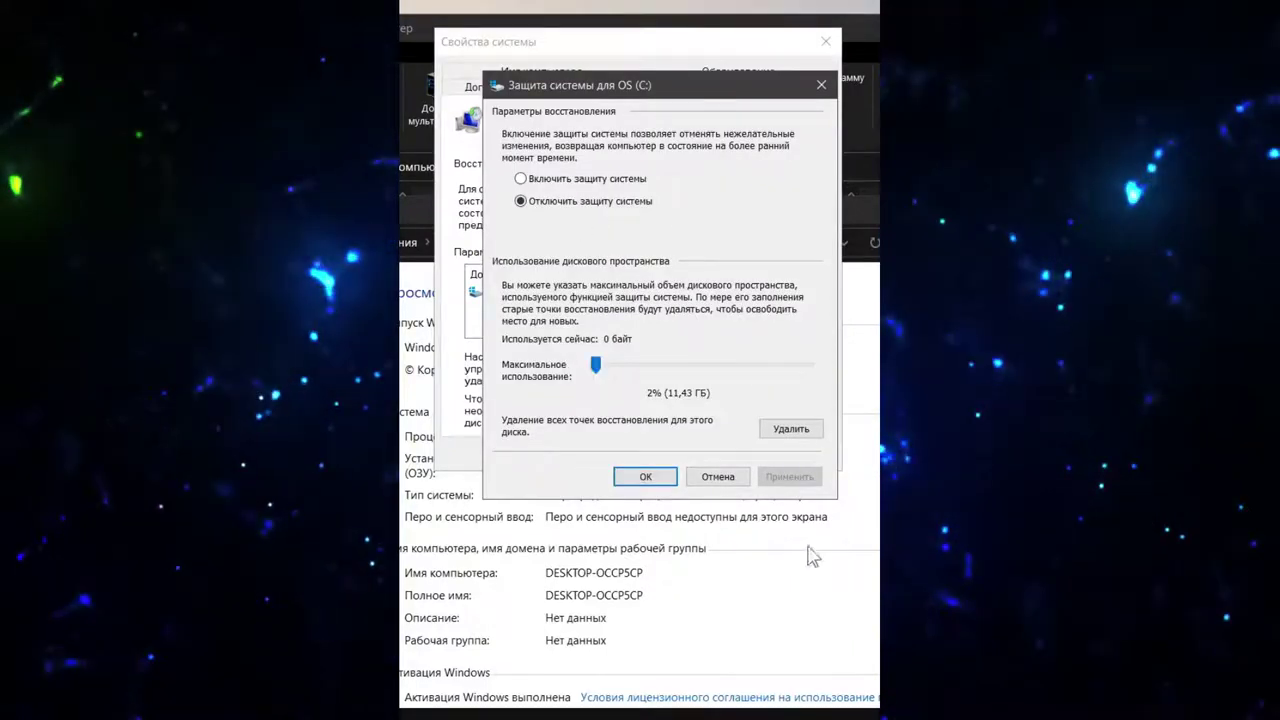
{"action": "left_click", "coordinate": [650, 477]}
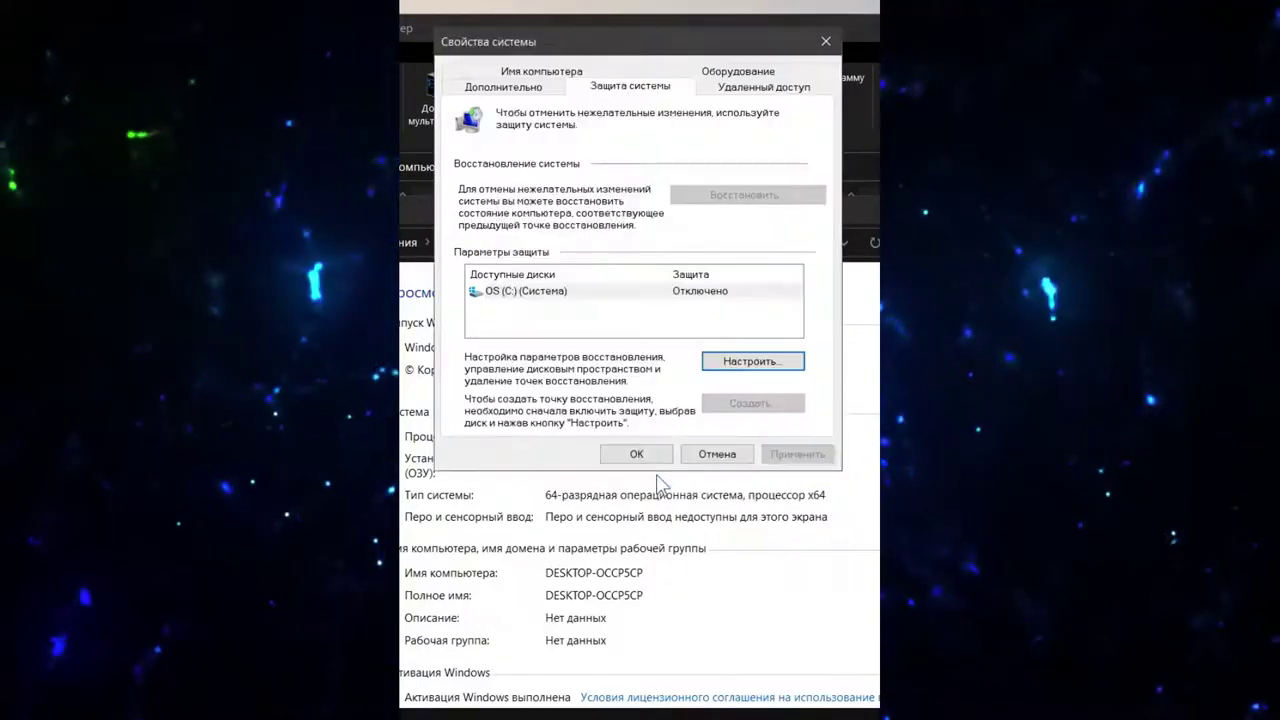
{"action": "left_click", "coordinate": [725, 362]}
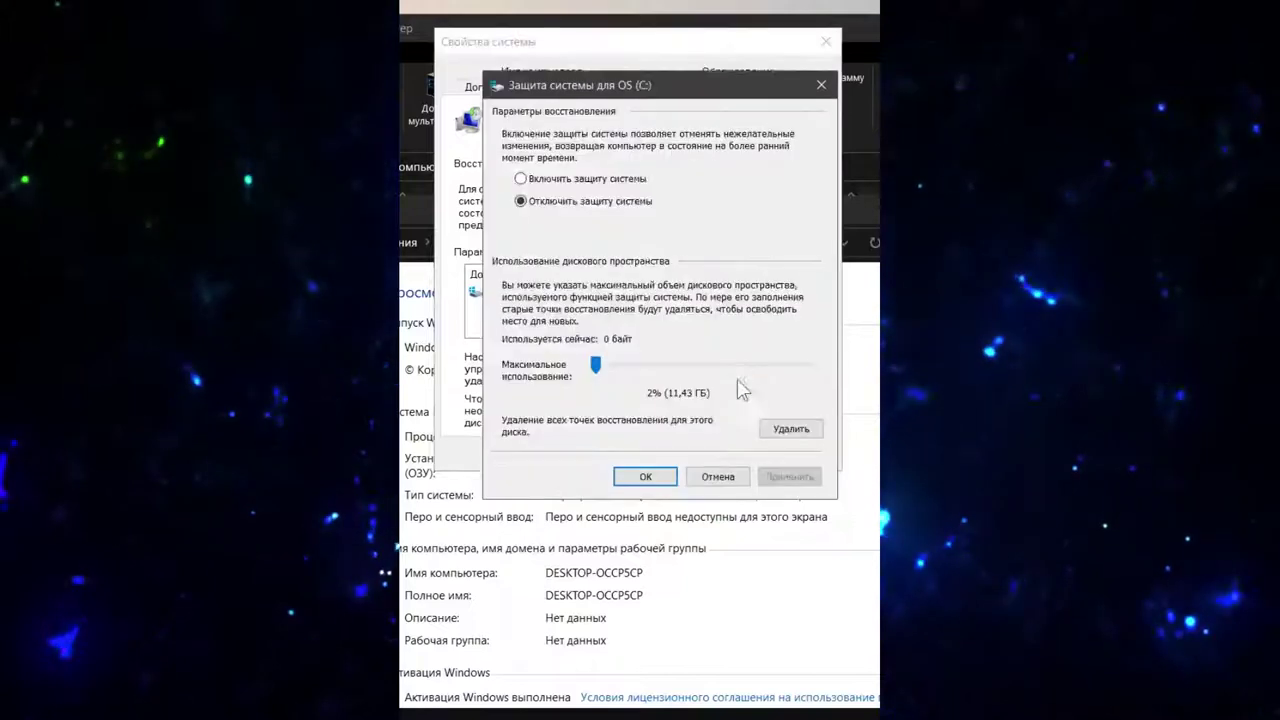
{"action": "left_click", "coordinate": [647, 477]}
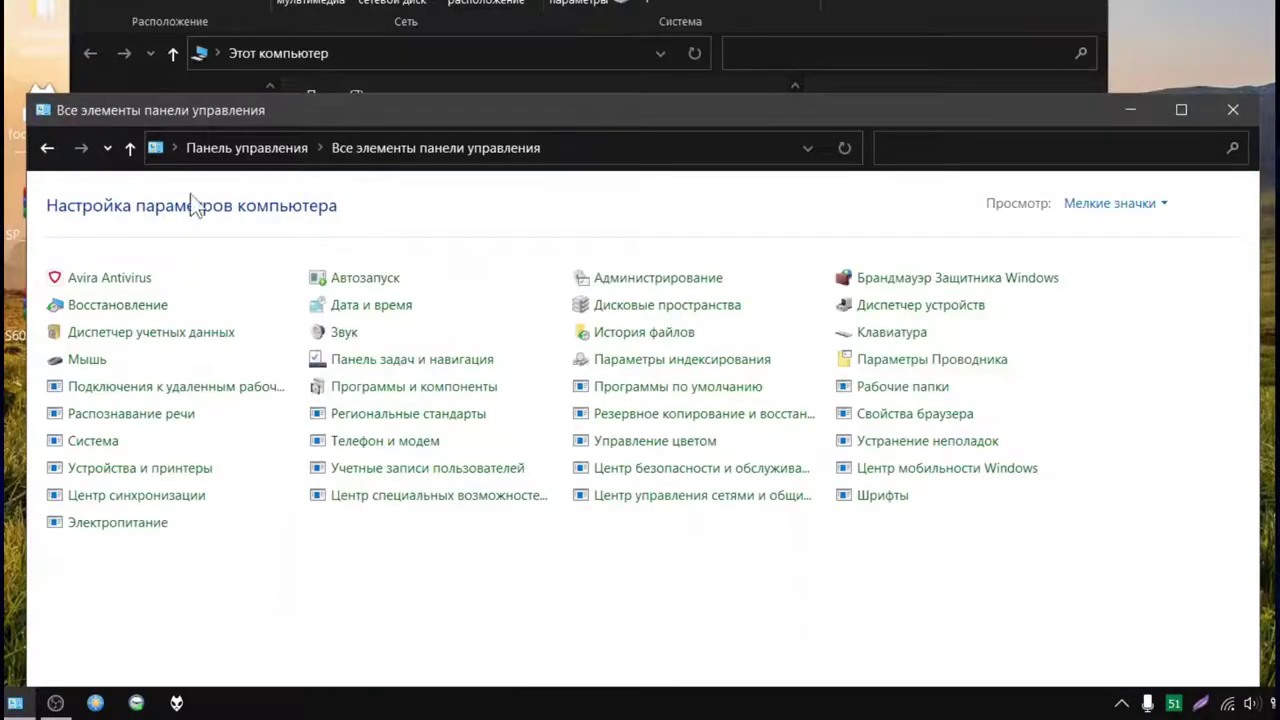
- Open the advanced power settings of the "Высокая производительность" plan from Электропитание in the Control Panel
{"action": "double_click", "coordinate": [449, 106]}
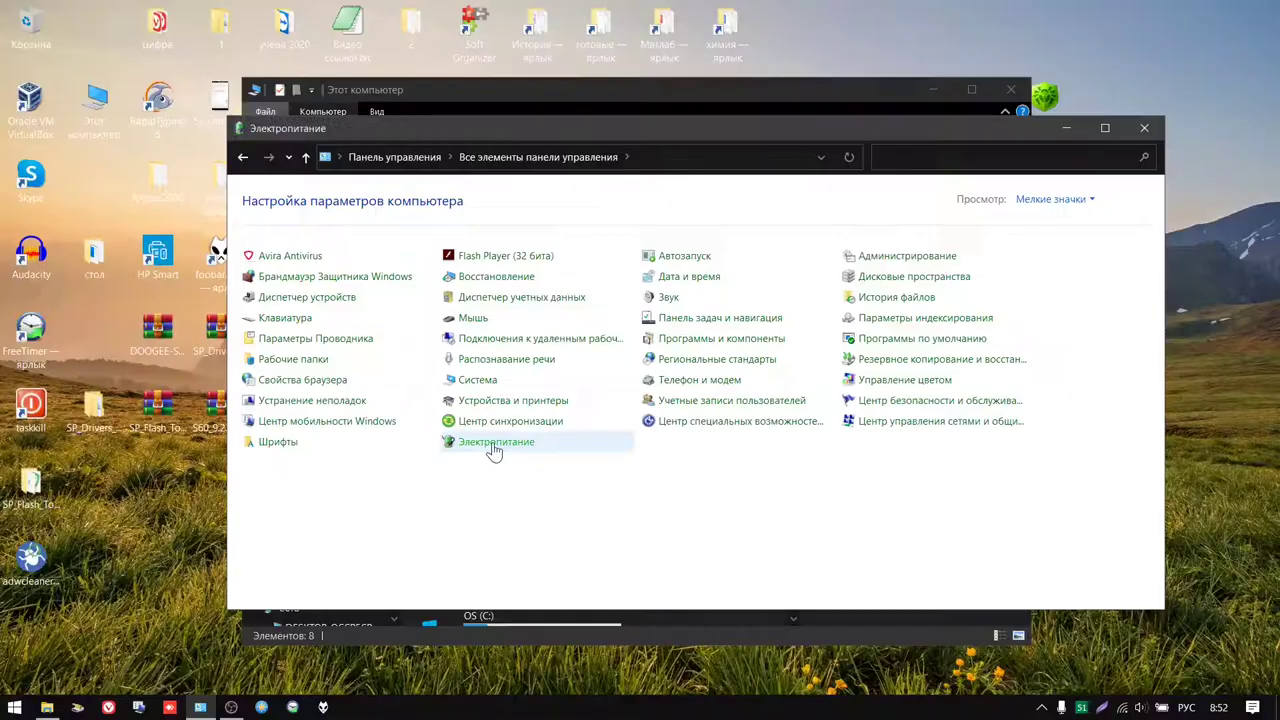
{"action": "left_click", "coordinate": [370, 430]}
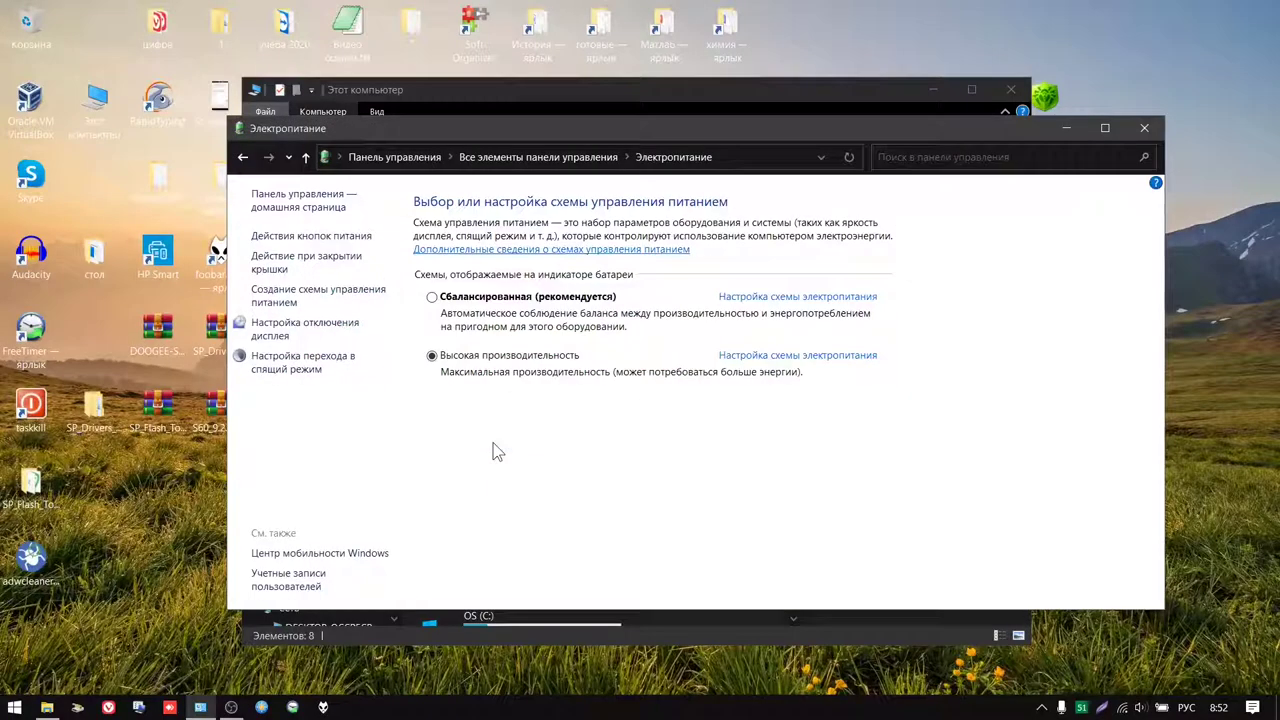
{"action": "left_click", "coordinate": [786, 360]}
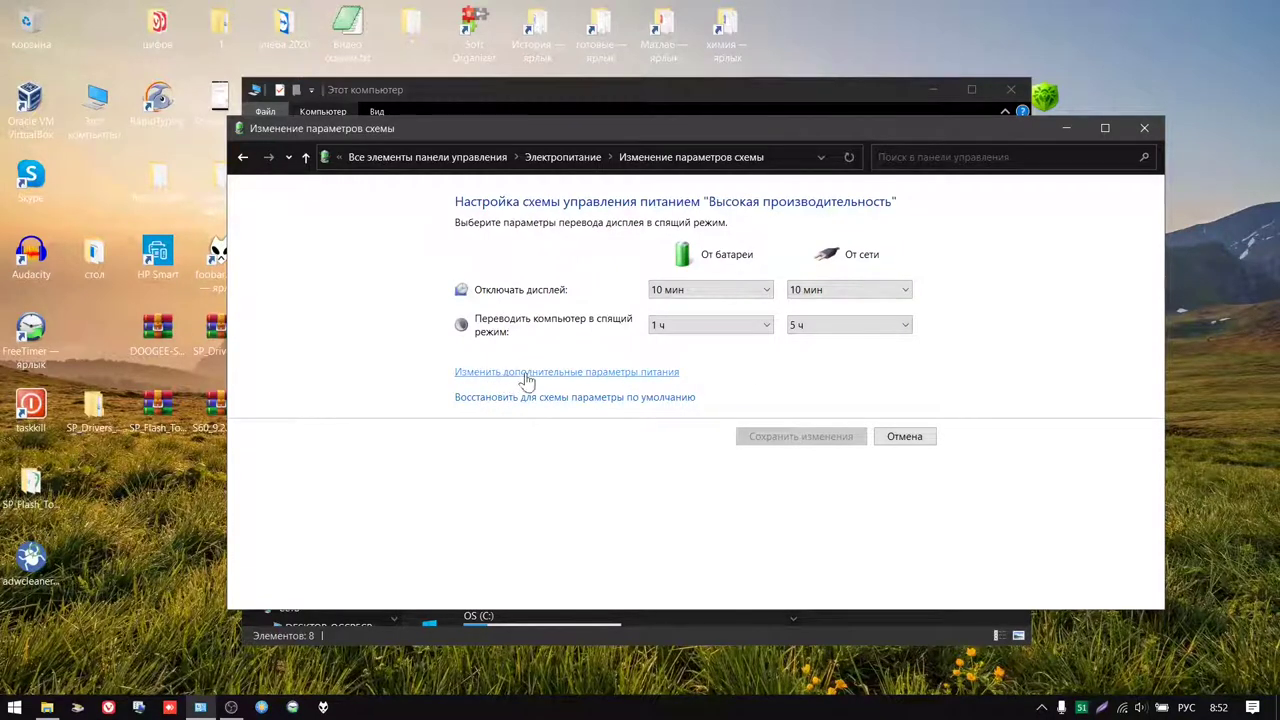
{"action": "left_click", "coordinate": [620, 372]}
{"action": "left_click_drag", "start_coordinate": [145, 40], "coordinate": [601, 97]}
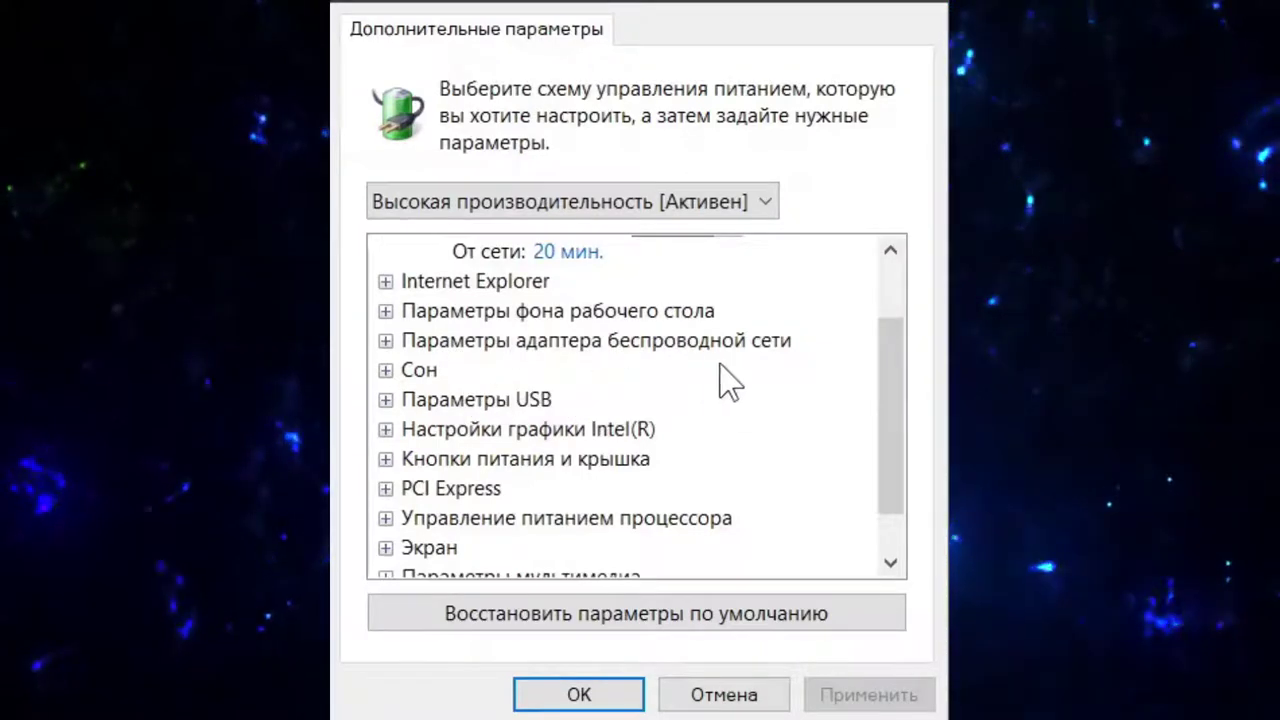
- Examine the on-battery and plugged-in options of the Intel(R) graphics power plan
{"action": "left_click", "coordinate": [384, 431]}
{"action": "left_click", "coordinate": [410, 459]}
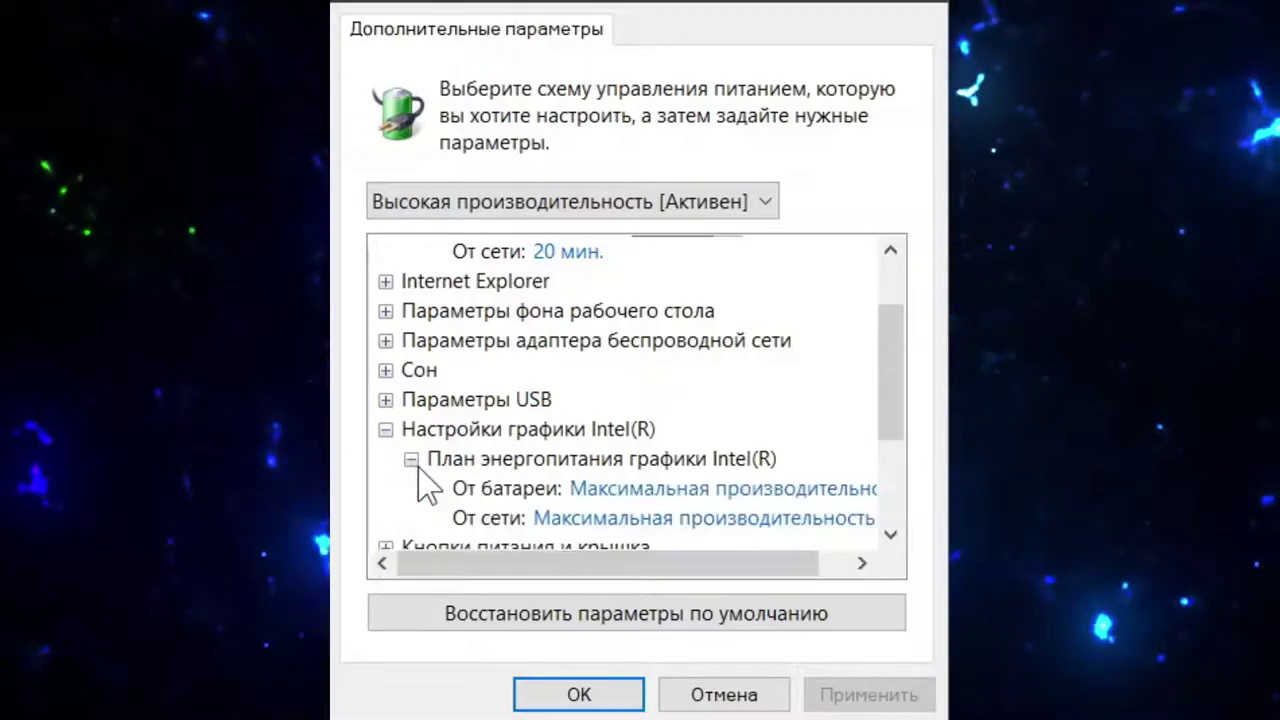
{"action": "scroll", "coordinate": [426, 485], "scroll_direction": "down", "scroll_amount": 1}
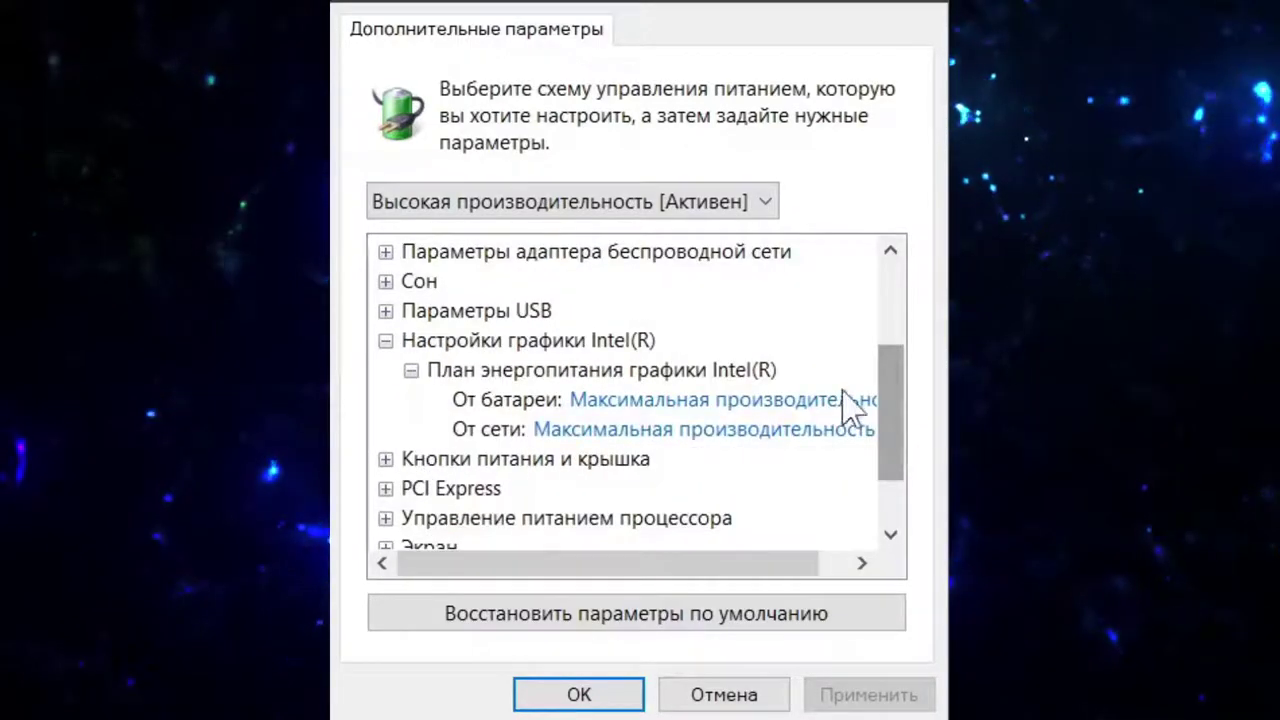
{"action": "left_click", "coordinate": [742, 405]}
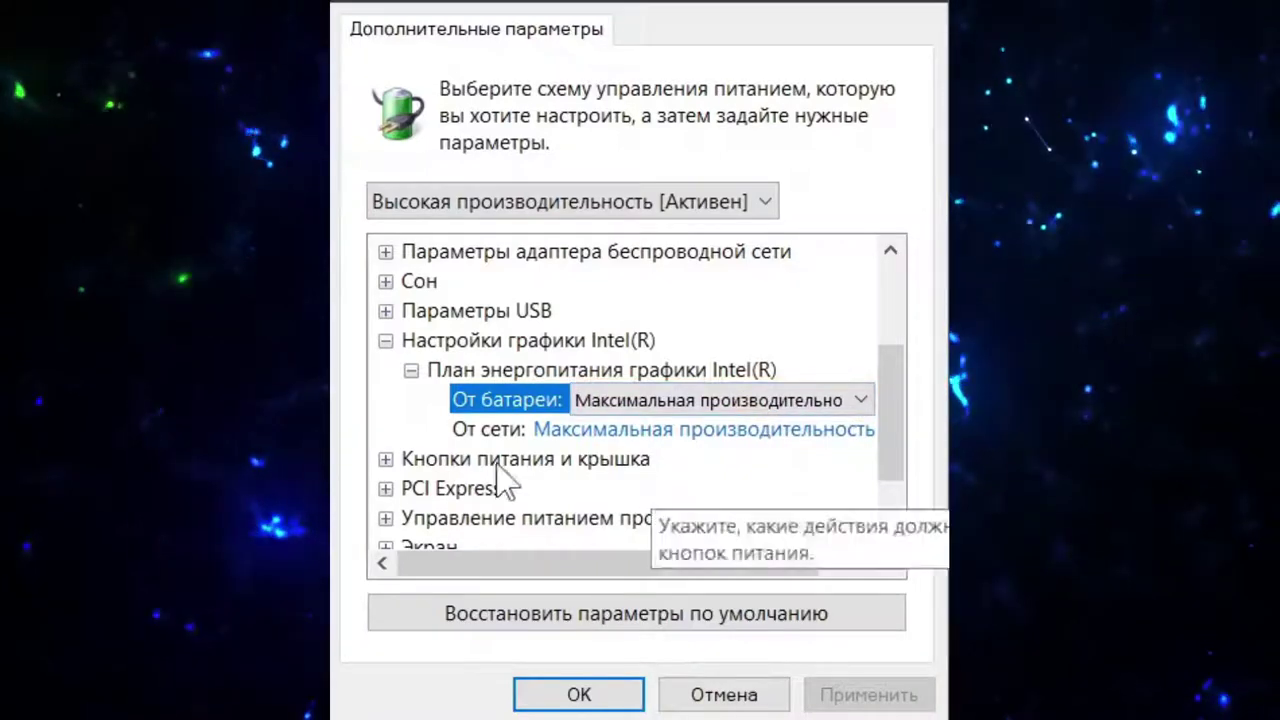
{"action": "scroll", "coordinate": [415, 430], "scroll_direction": "down", "scroll_amount": 1}
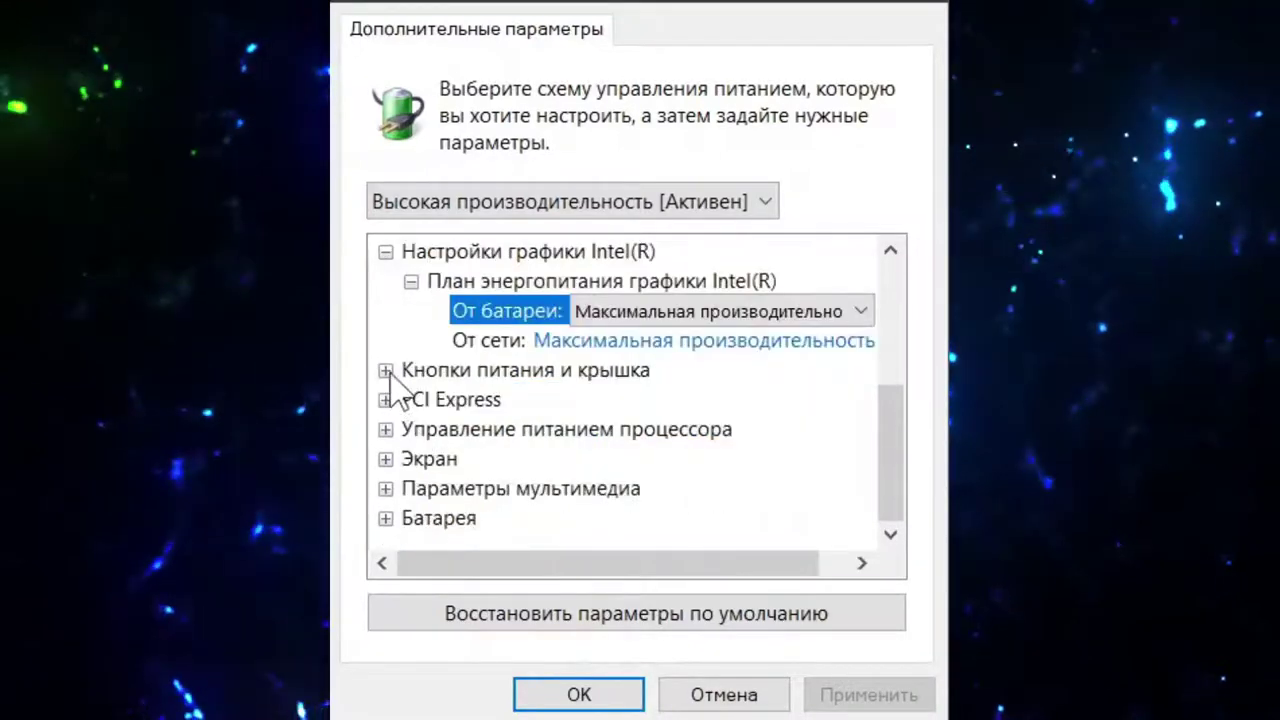
- Examine the processor power management settings: minimum processor state, system cooling policy and maximum processor state
{"action": "left_click", "coordinate": [385, 429]}
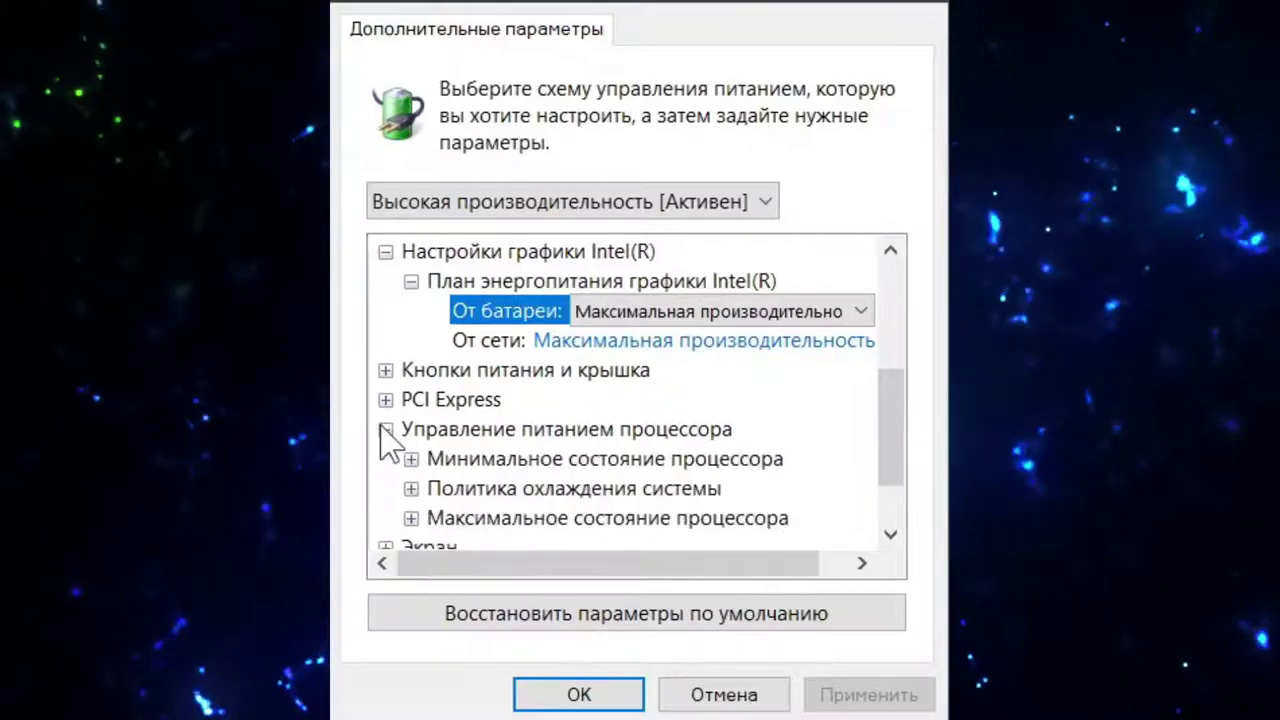
{"action": "left_click", "coordinate": [410, 459]}
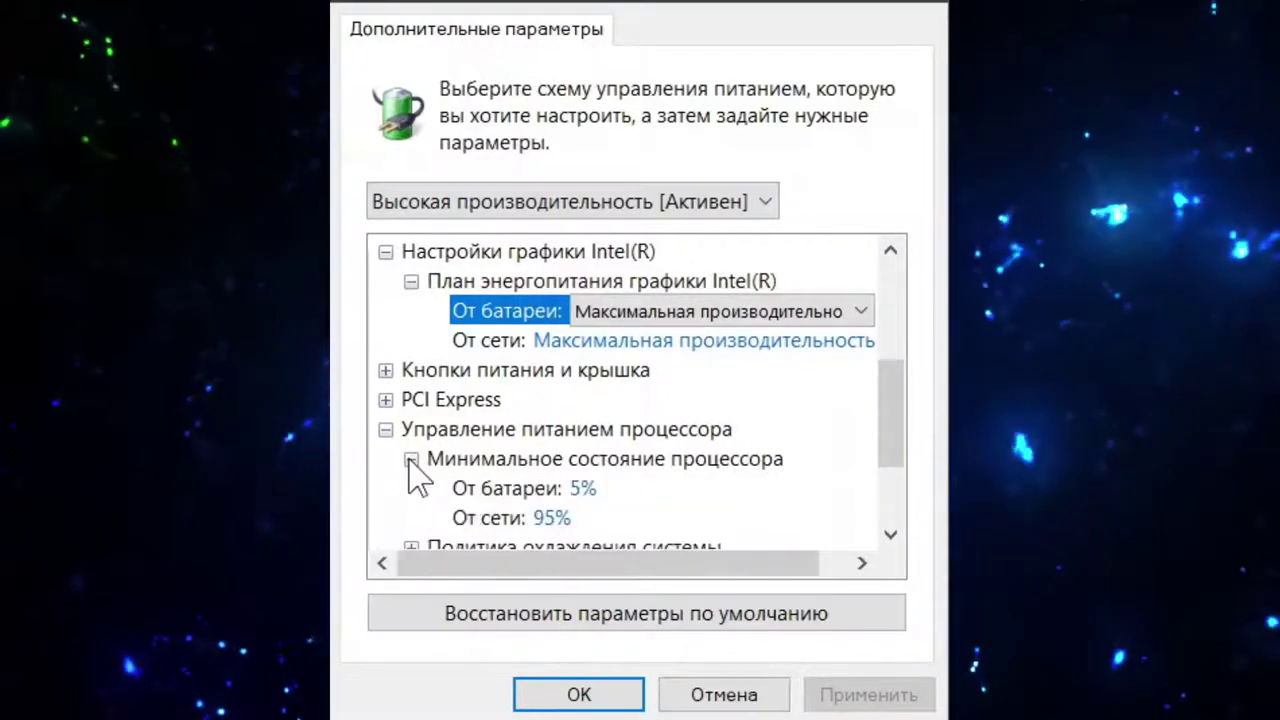
{"action": "scroll", "coordinate": [415, 470], "scroll_direction": "down", "scroll_amount": 2}
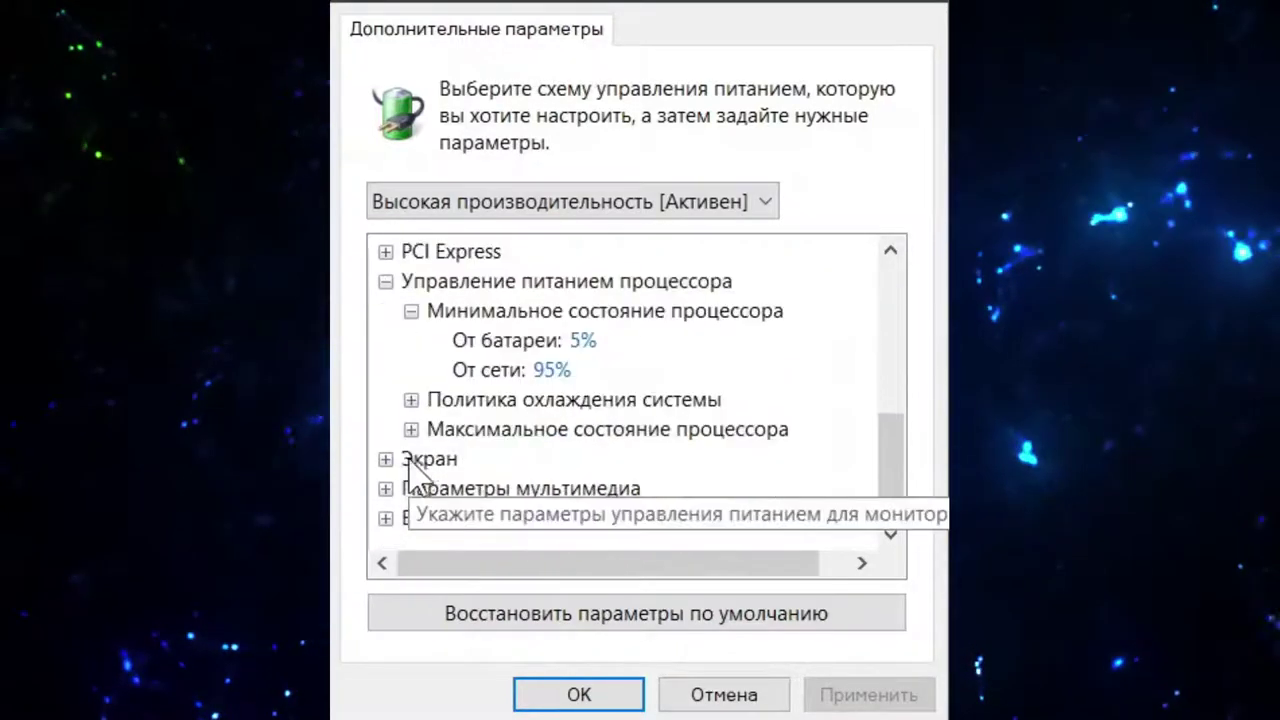
{"action": "left_click", "coordinate": [410, 400]}
{"action": "scroll", "coordinate": [418, 428], "scroll_direction": "down", "scroll_amount": 1}
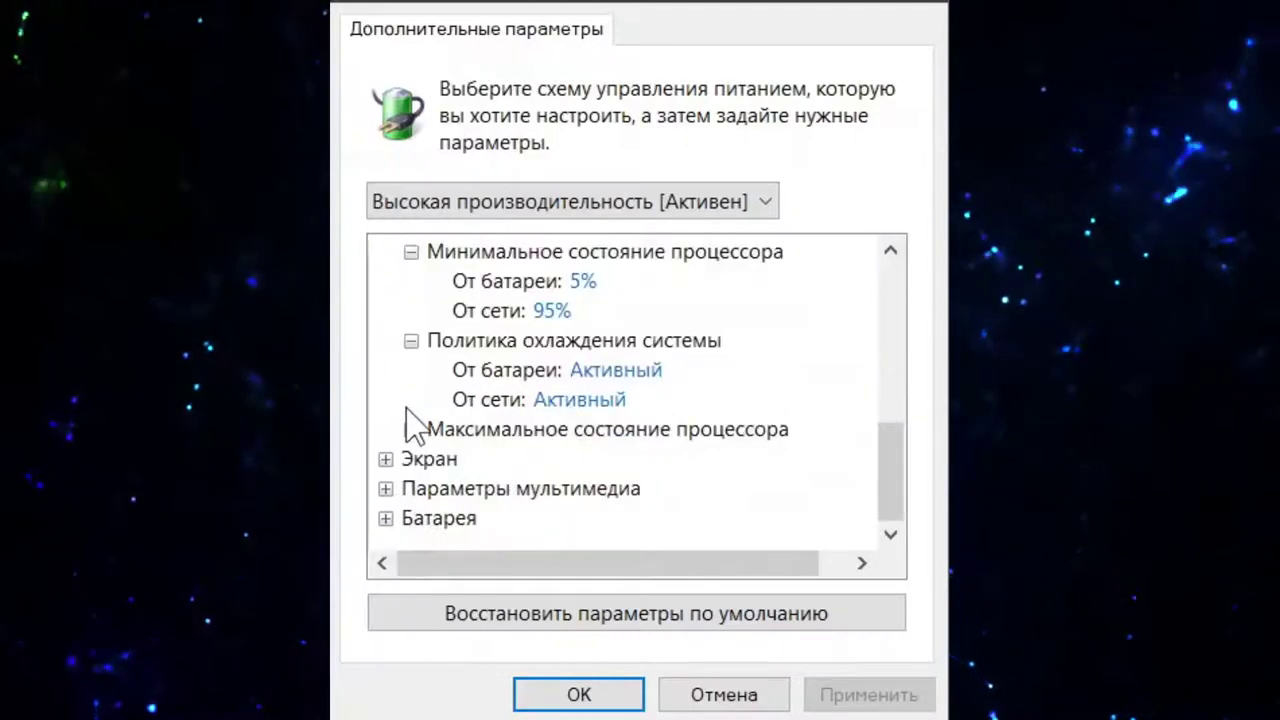
{"action": "left_click", "coordinate": [411, 429]}
{"action": "scroll", "coordinate": [418, 450], "scroll_direction": "down", "scroll_amount": 1}
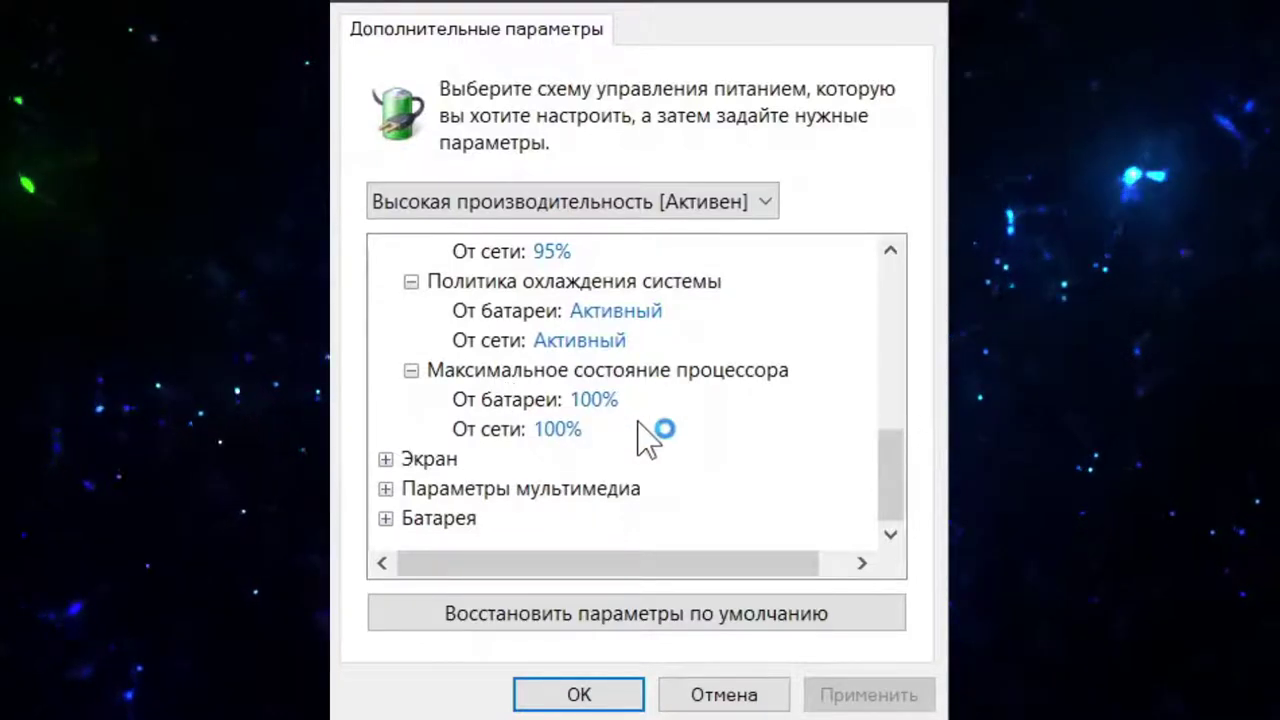
{"action": "scroll", "coordinate": [646, 428], "scroll_direction": "up", "scroll_amount": 1}
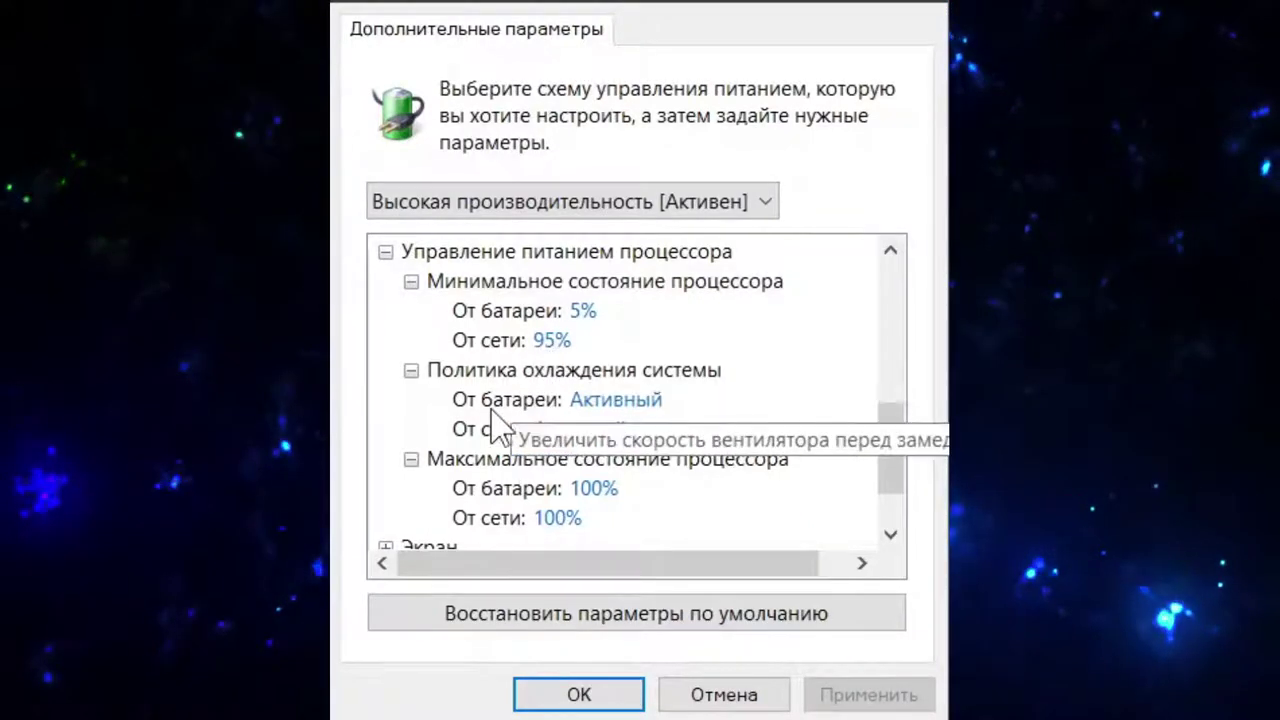
{"action": "scroll", "coordinate": [494, 416], "scroll_direction": "down", "scroll_amount": 1}
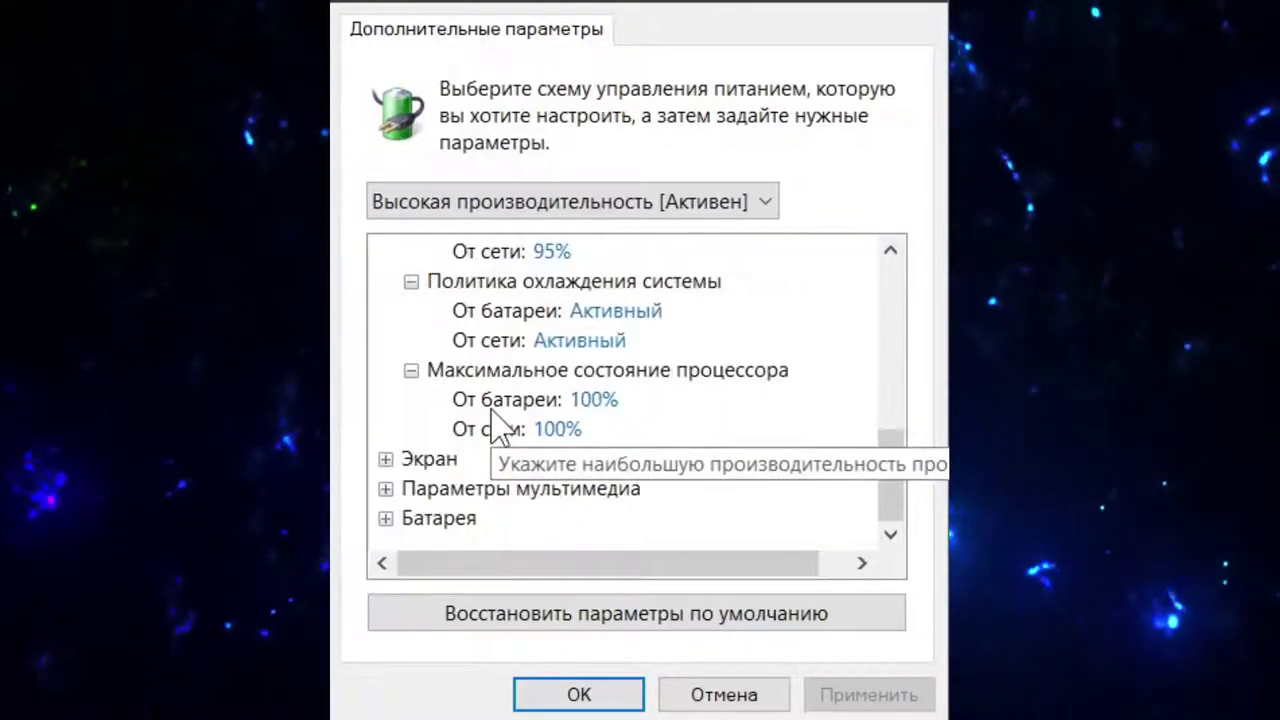
{"action": "left_click", "coordinate": [385, 459]}
- Set the hard disk turn-off time to 25 minutes both on battery and plugged in
{"action": "scroll", "coordinate": [500, 400], "scroll_direction": "up", "scroll_amount": 10}
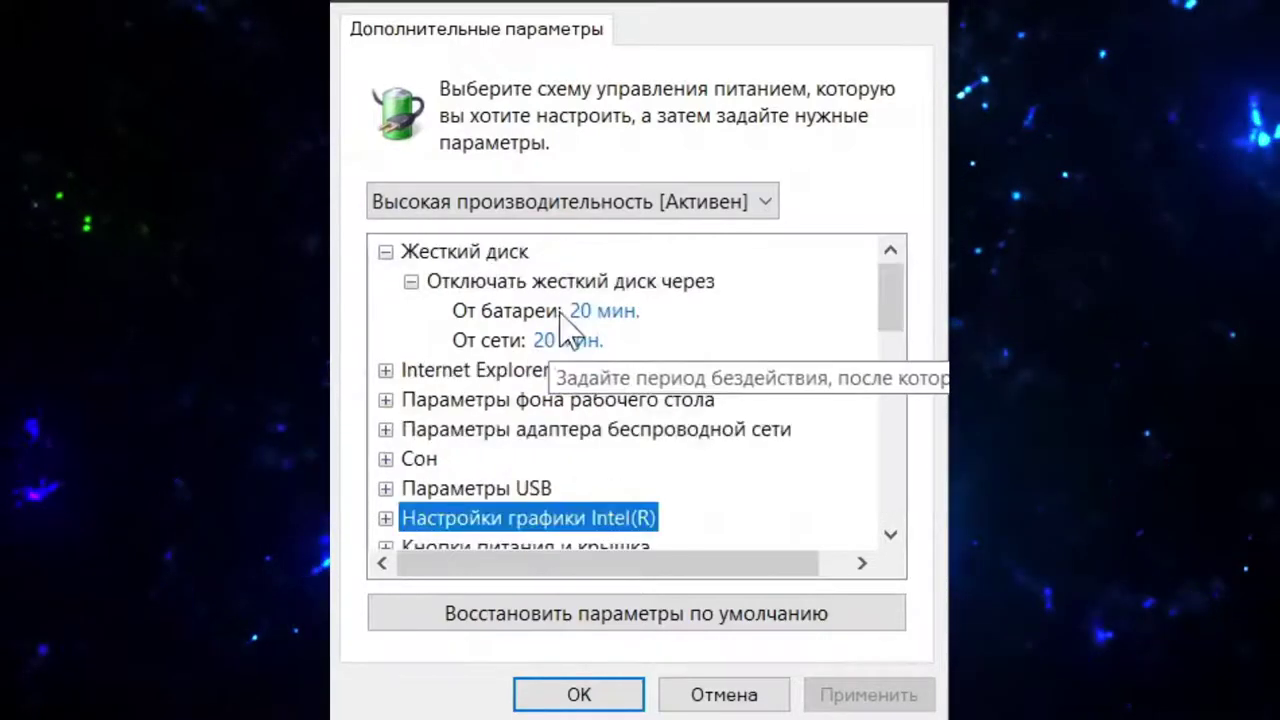
{"action": "left_click", "coordinate": [566, 311]}
{"action": "double_click", "coordinate": [686, 311]}
{"action": "type", "text": "25"}
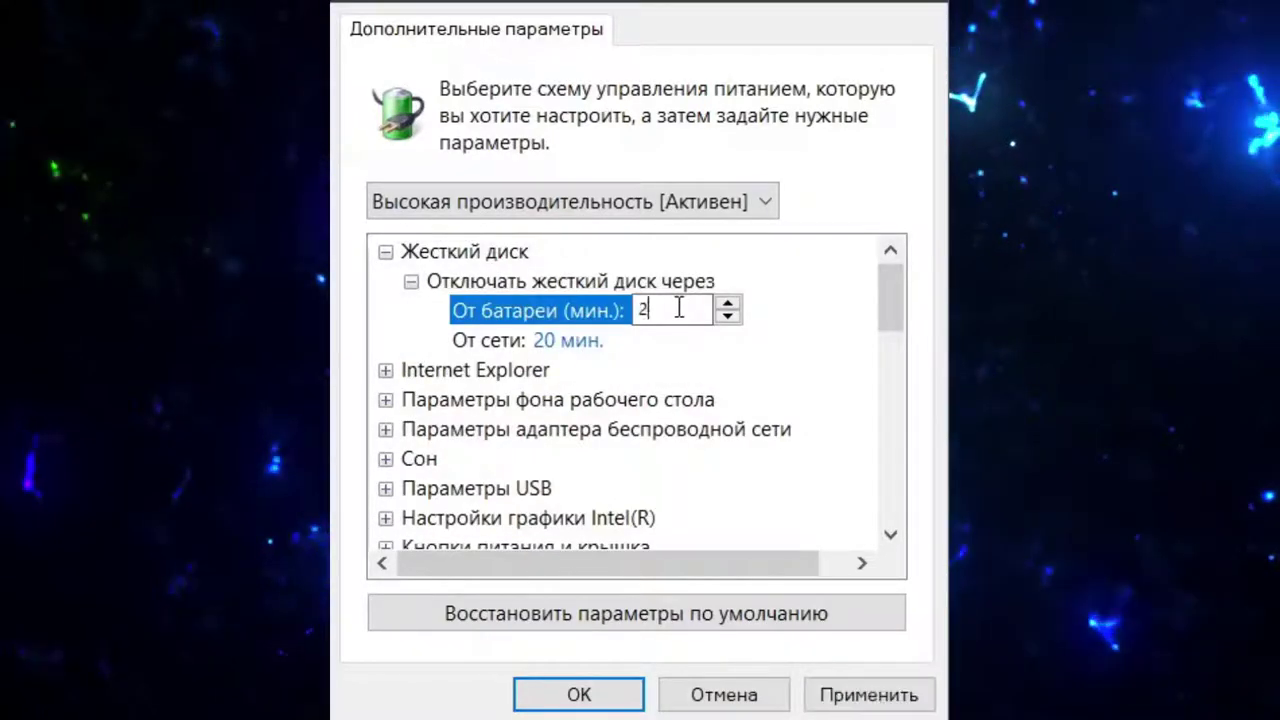
{"action": "left_click", "coordinate": [572, 342]}
{"action": "double_click", "coordinate": [634, 338]}
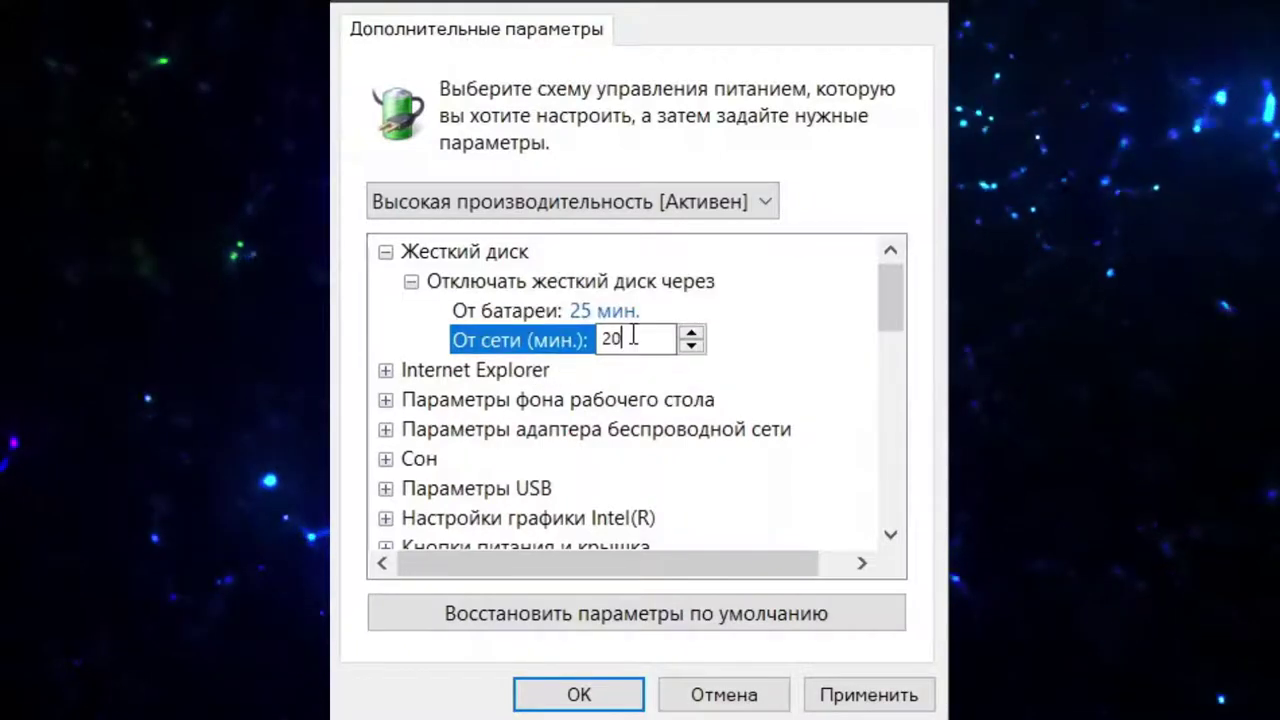
{"action": "type", "text": "25"}
- Set the hard disk's on-battery turn-off time to 20 minutes and apply the power plan changes
{"action": "left_click", "coordinate": [610, 311]}
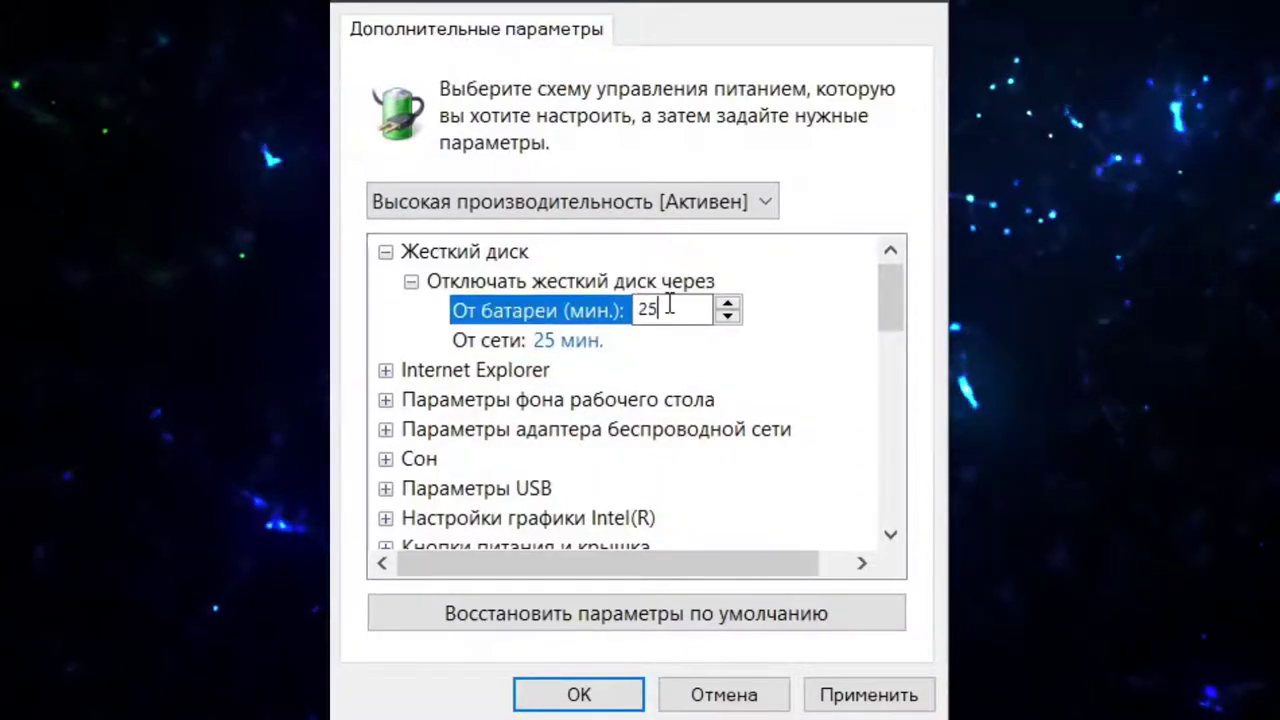
{"action": "double_click", "coordinate": [672, 310]}
{"action": "type", "text": "20"}
{"action": "left_click", "coordinate": [872, 695]}
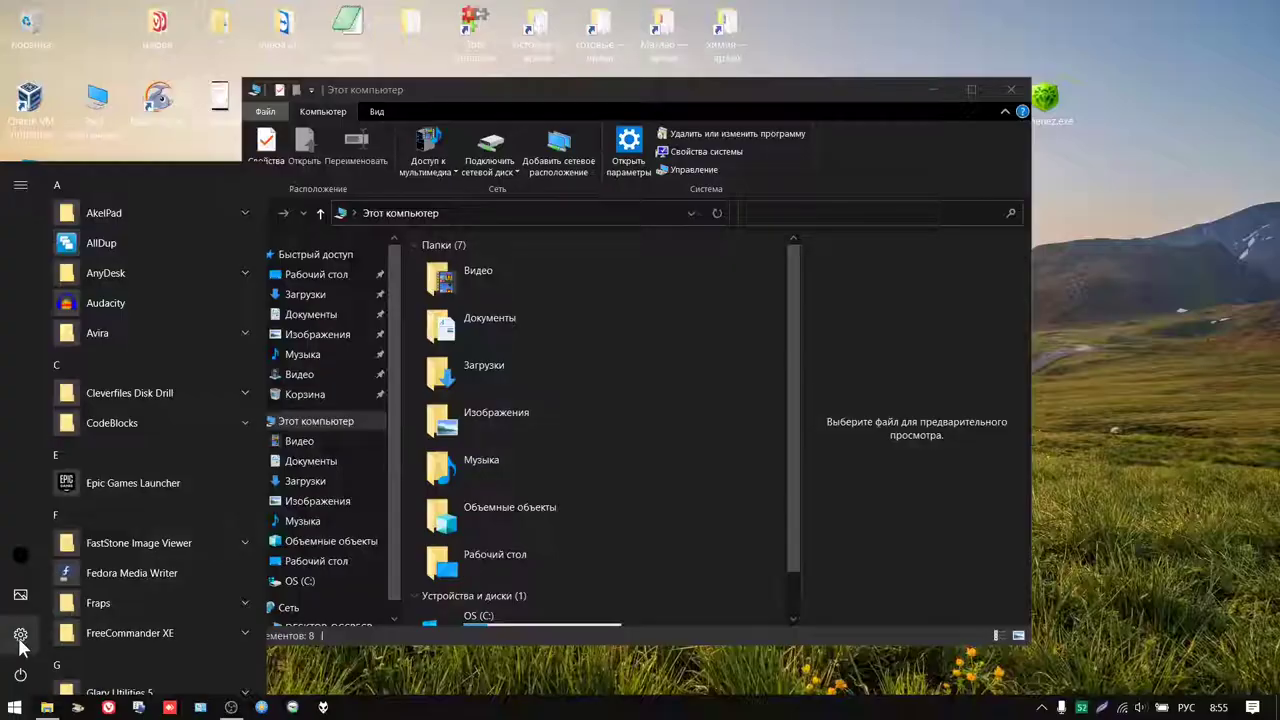
- Open the Цвета page of the Windows personalization settings and review its color mode, transparency and accent color options
{"action": "left_click", "coordinate": [20, 643]}
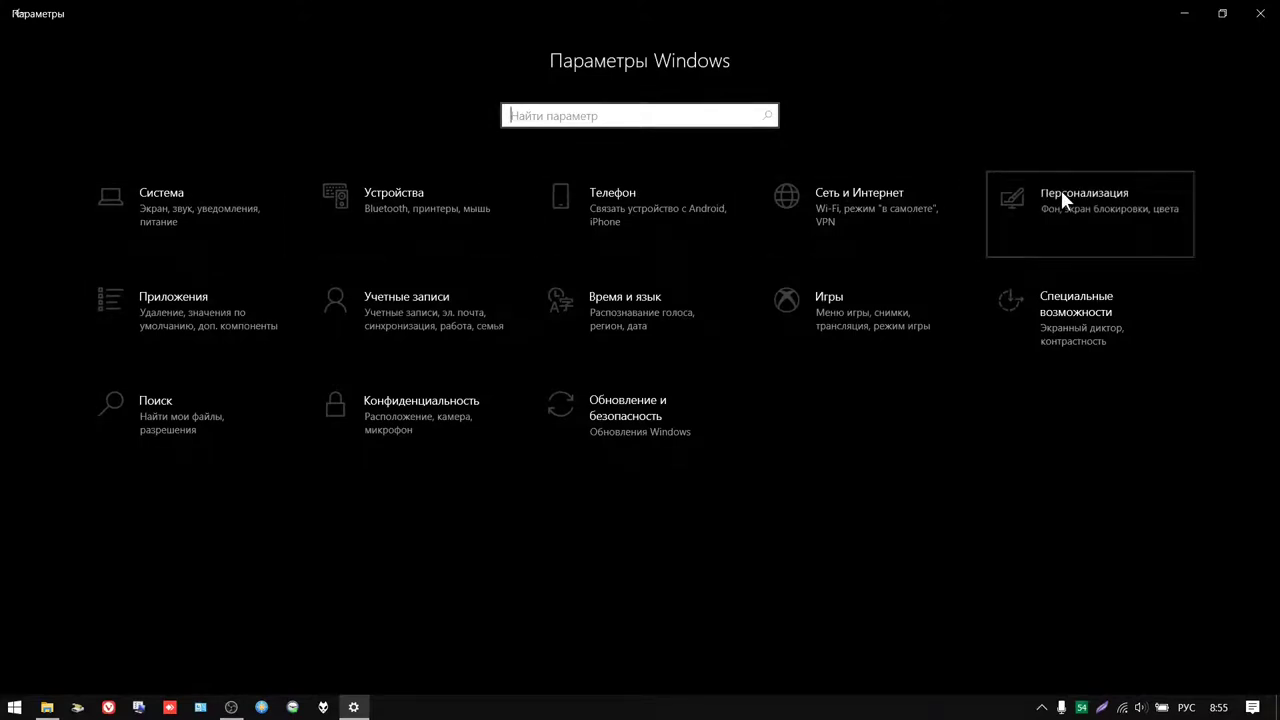
{"action": "left_click", "coordinate": [1061, 190]}
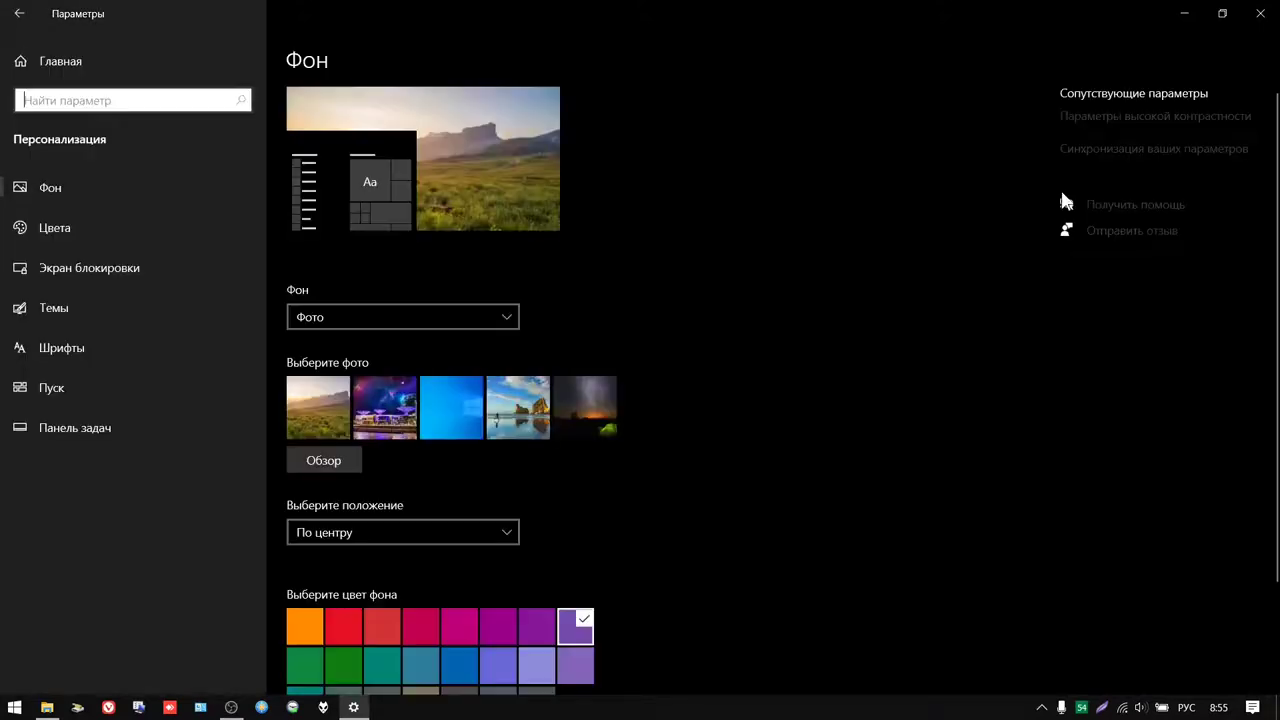
{"action": "left_click", "coordinate": [56, 210]}
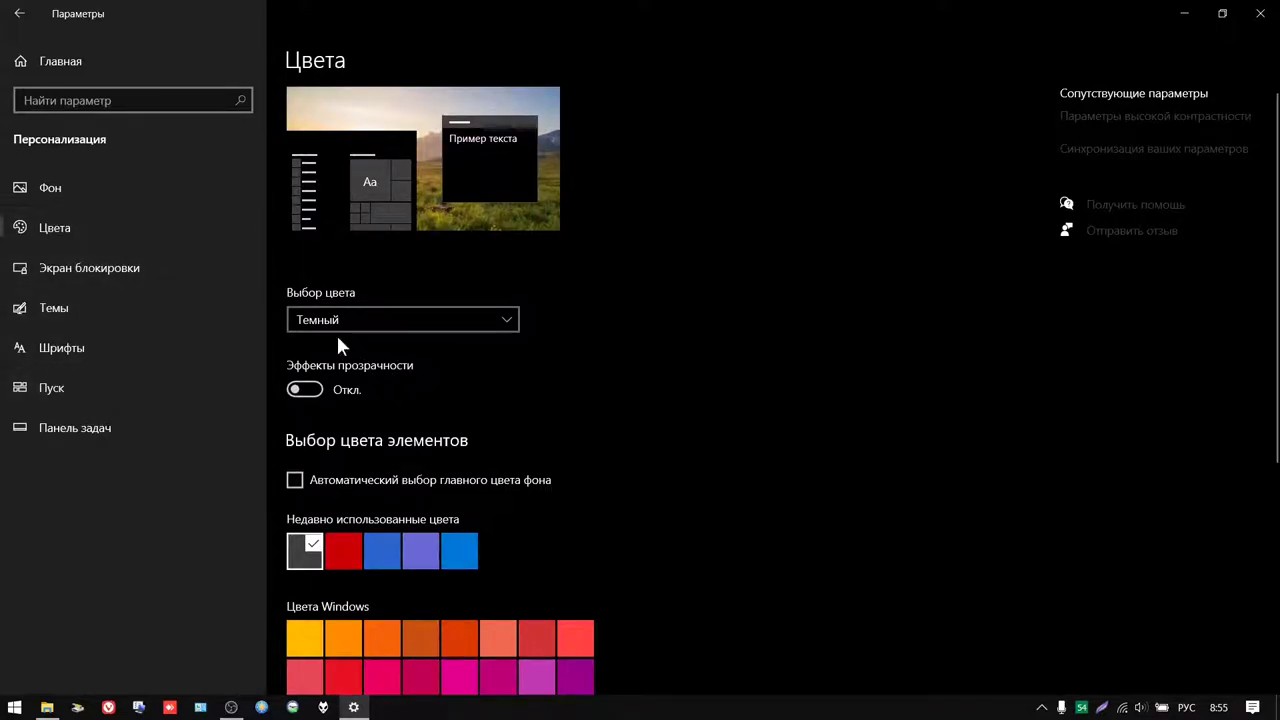
{"action": "scroll", "coordinate": [428, 472], "scroll_direction": "down", "scroll_amount": 5}
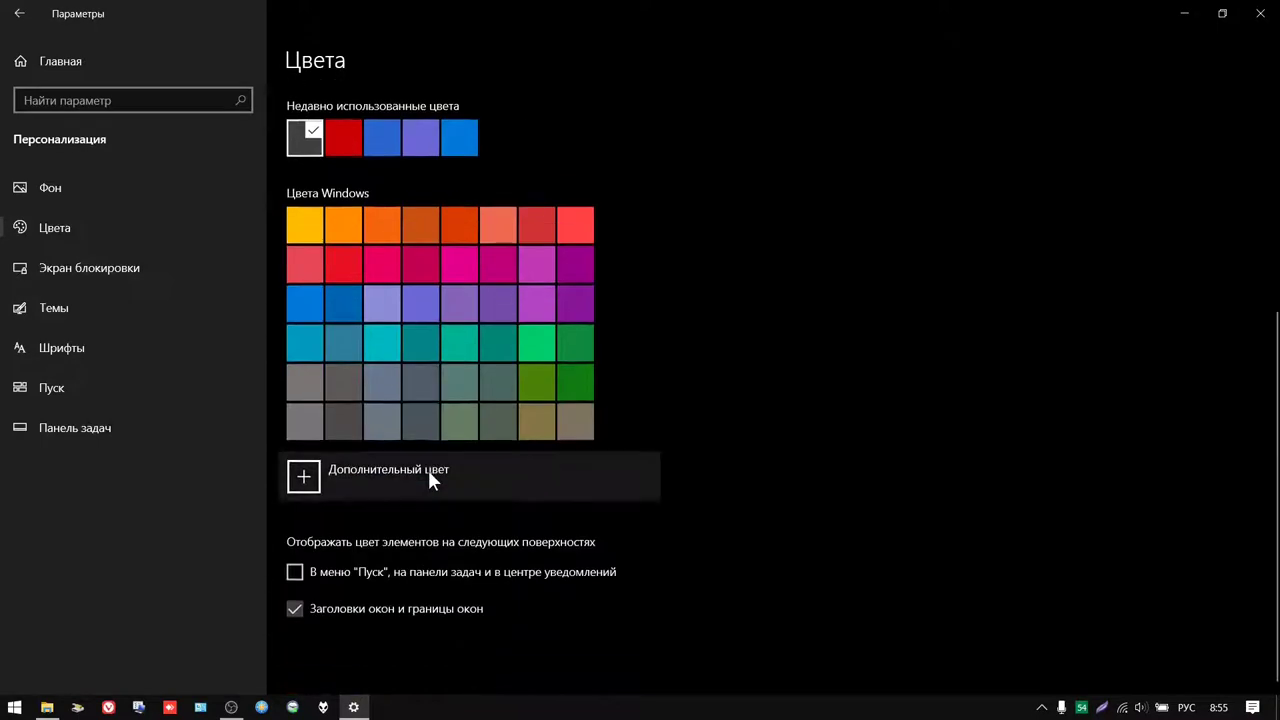
{"action": "scroll", "coordinate": [428, 472], "scroll_direction": "up", "scroll_amount": 5}
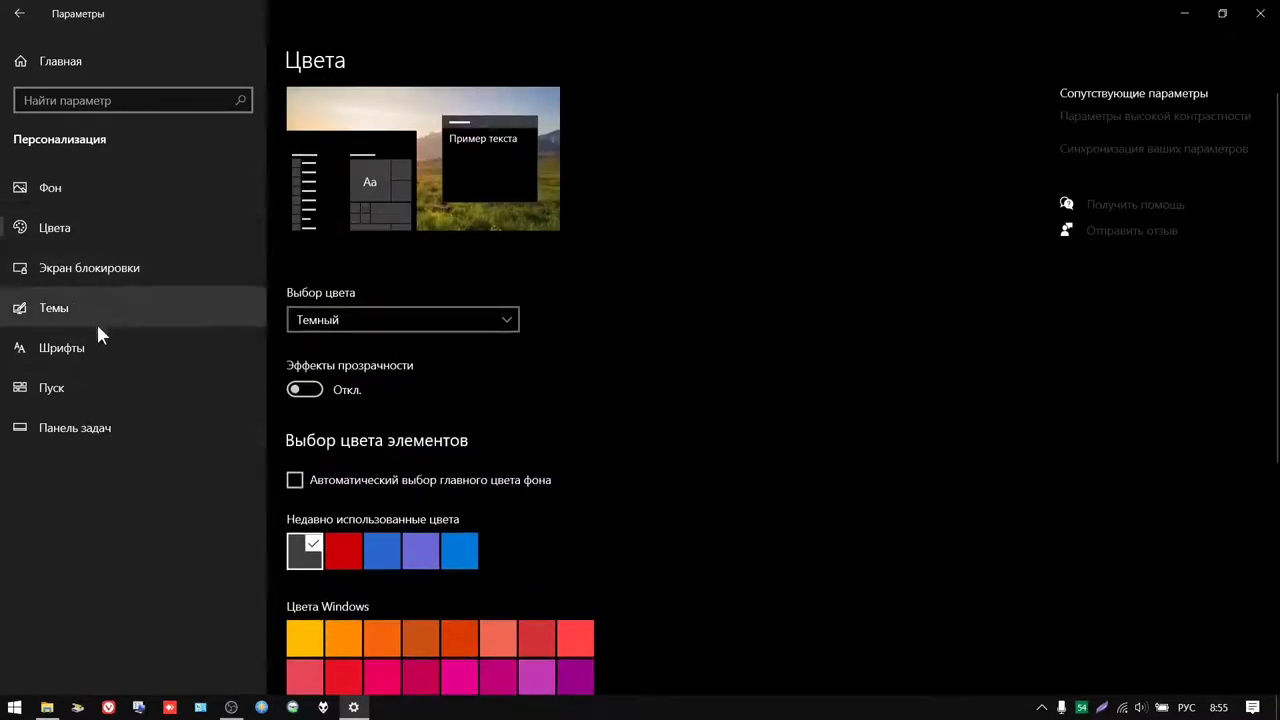
- Review the Экран блокировки, Пуск and Панель задач pages of the personalization settings
{"action": "left_click", "coordinate": [56, 276]}
{"action": "scroll", "coordinate": [378, 258], "scroll_direction": "down", "scroll_amount": 4}
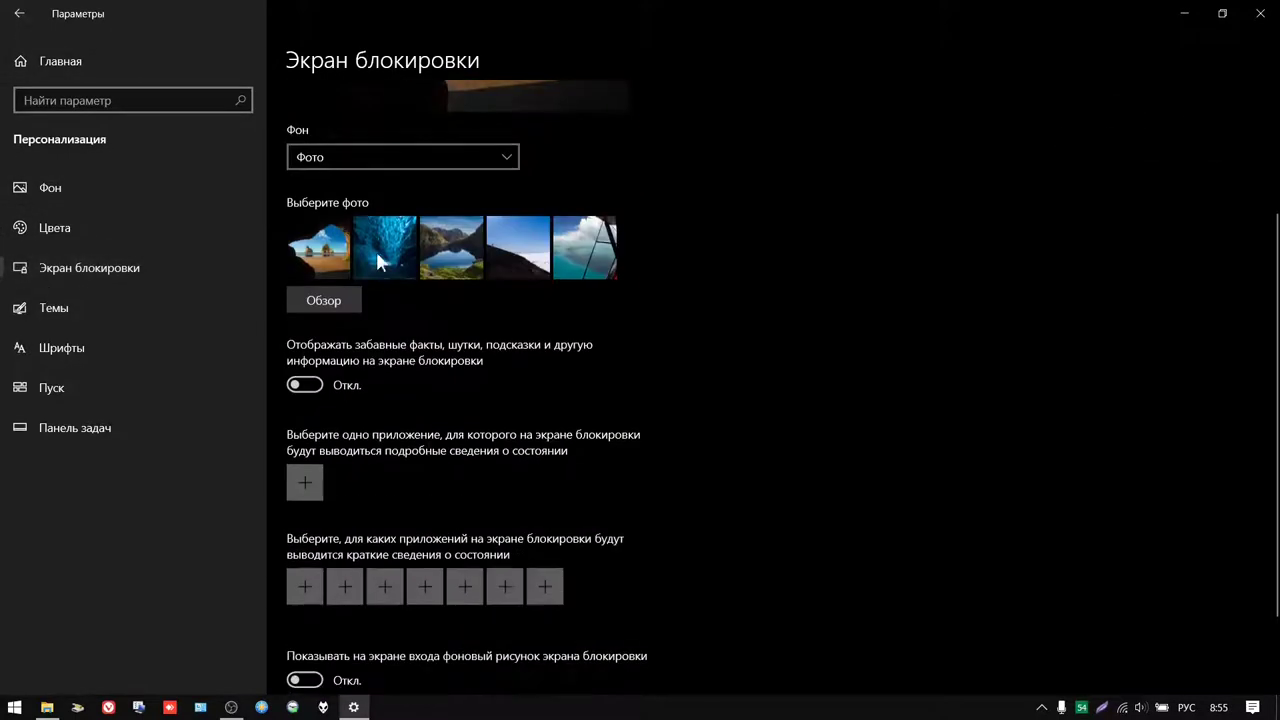
{"action": "left_click", "coordinate": [51, 387]}
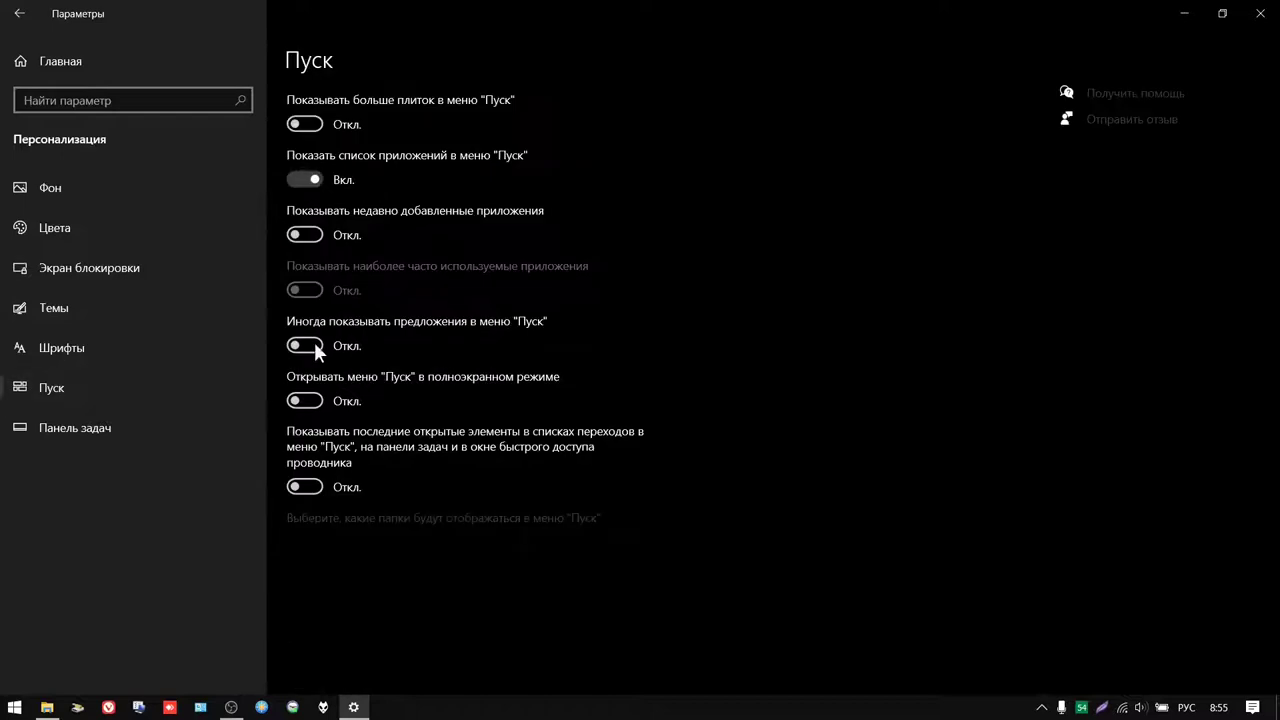
{"action": "left_click", "coordinate": [105, 425]}
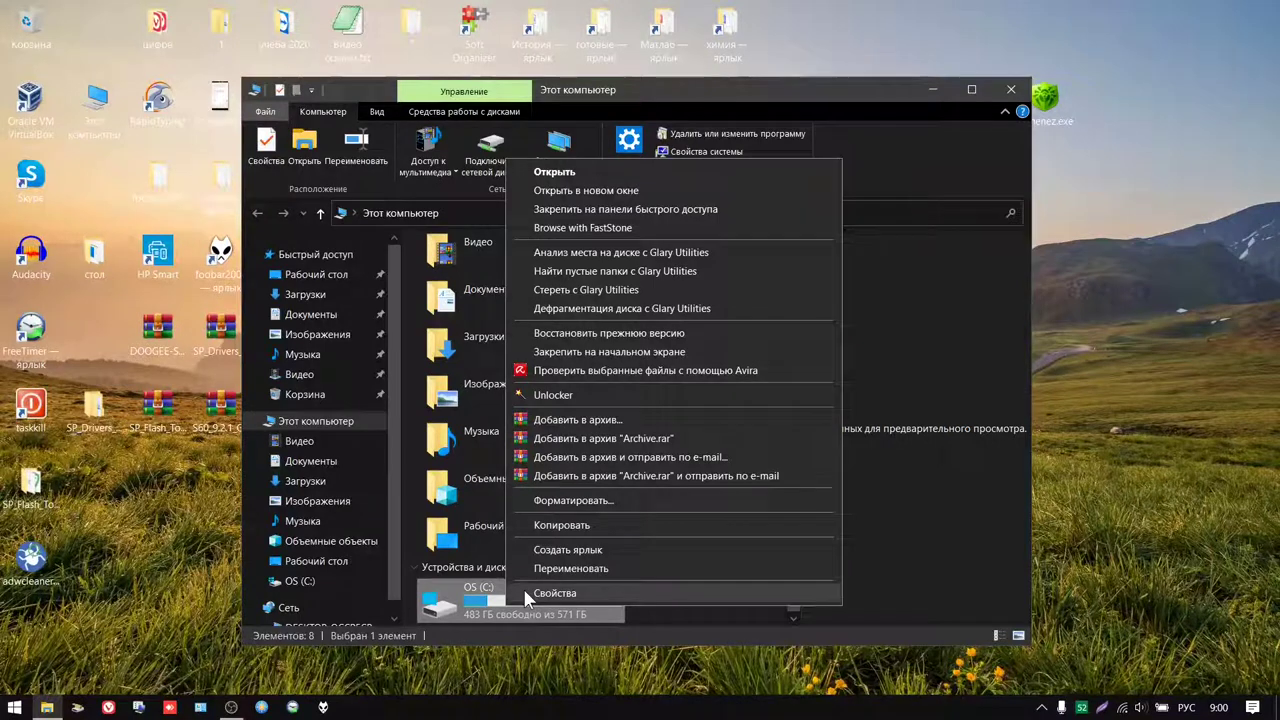
- Open the properties of the OS (C:) drive and check its Сервис tools before returning to the general information
{"action": "left_click", "coordinate": [525, 591]}
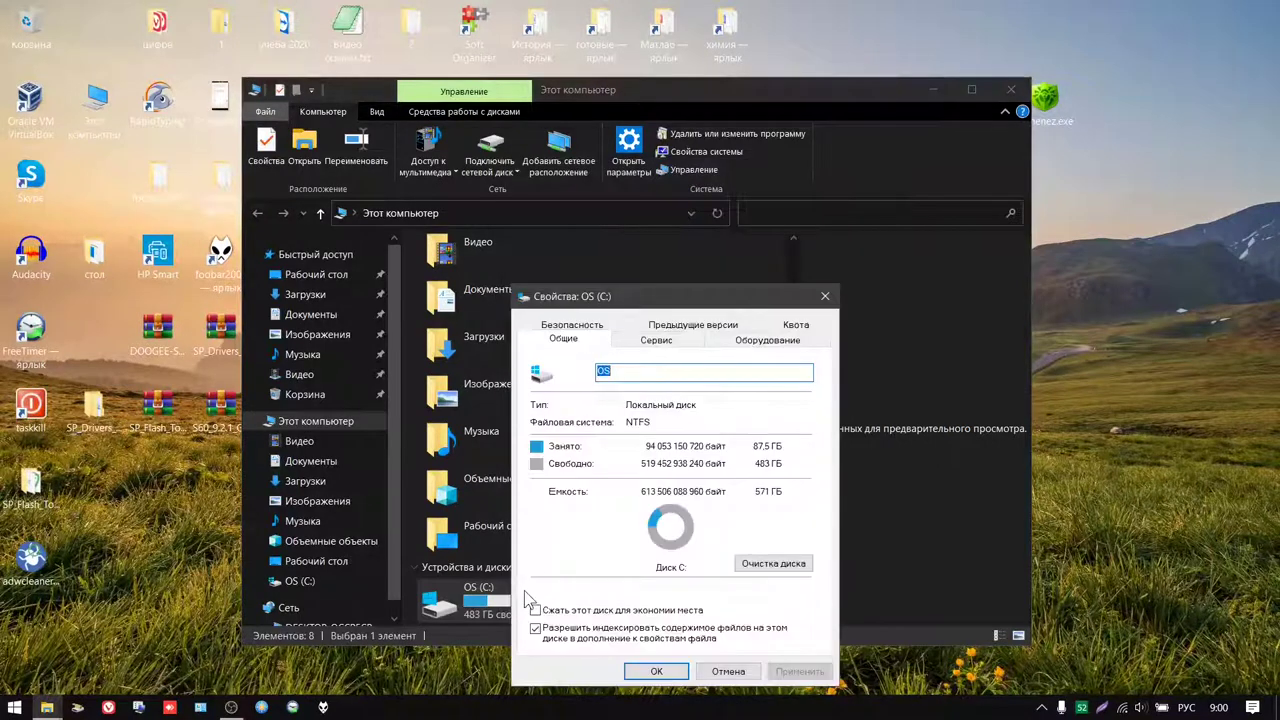
{"action": "left_click_drag", "start_coordinate": [624, 185], "coordinate": [617, 160]}
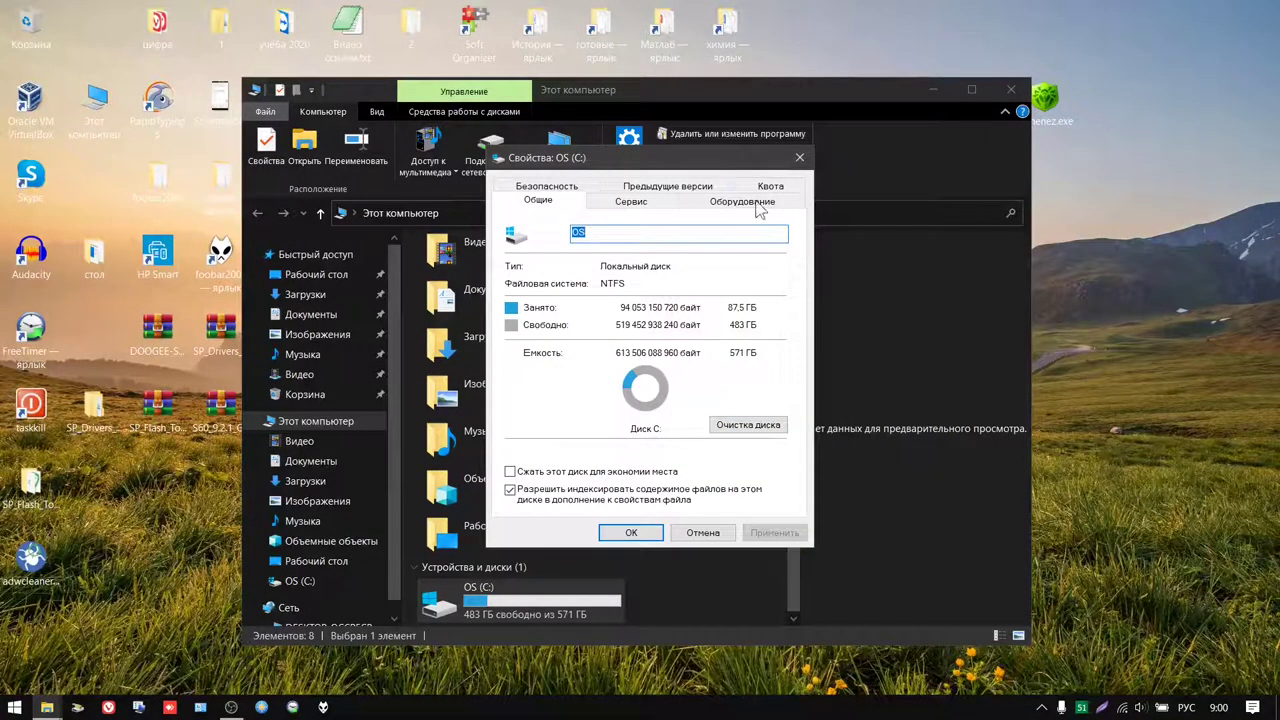
{"action": "left_click", "coordinate": [630, 201]}
{"action": "key", "text": "ctrl+shift+Tab"}
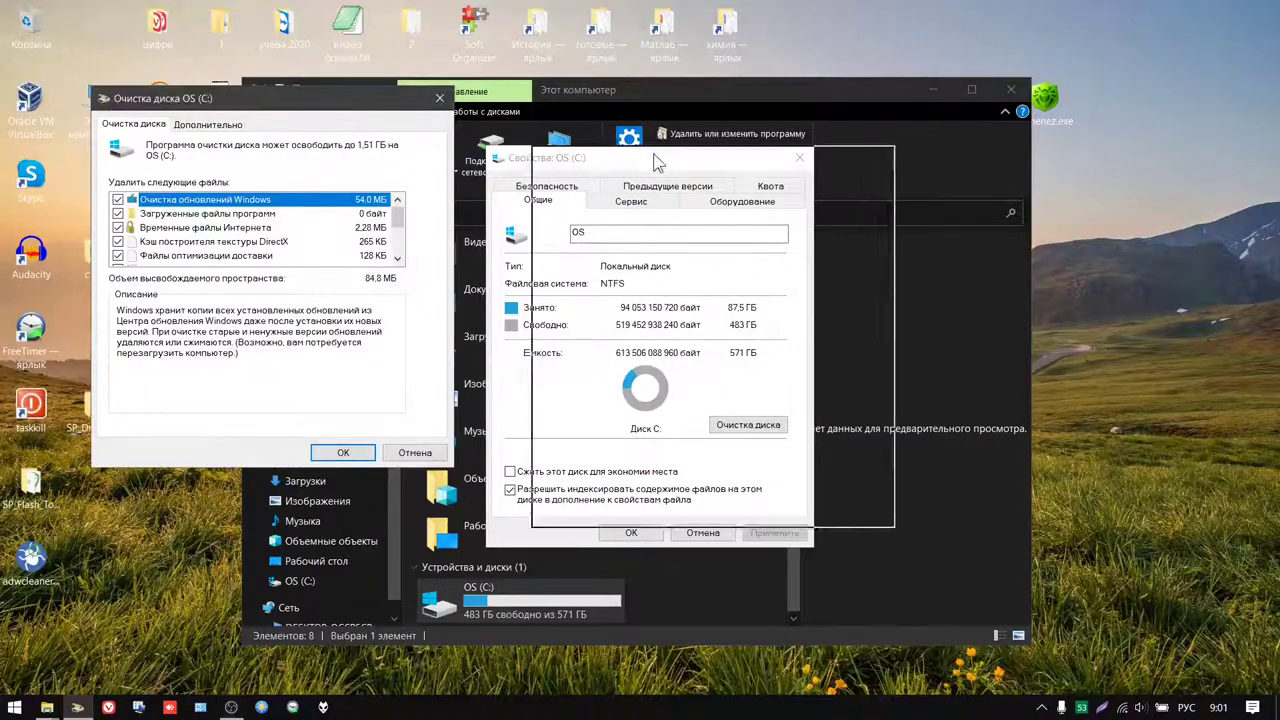
- Review the Disk Cleanup file list for drive C: and permanently delete the marked files
{"action": "left_click_drag", "start_coordinate": [203, 95], "coordinate": [660, 164]}
{"action": "scroll", "coordinate": [686, 289], "scroll_direction": "down", "scroll_amount": 3}
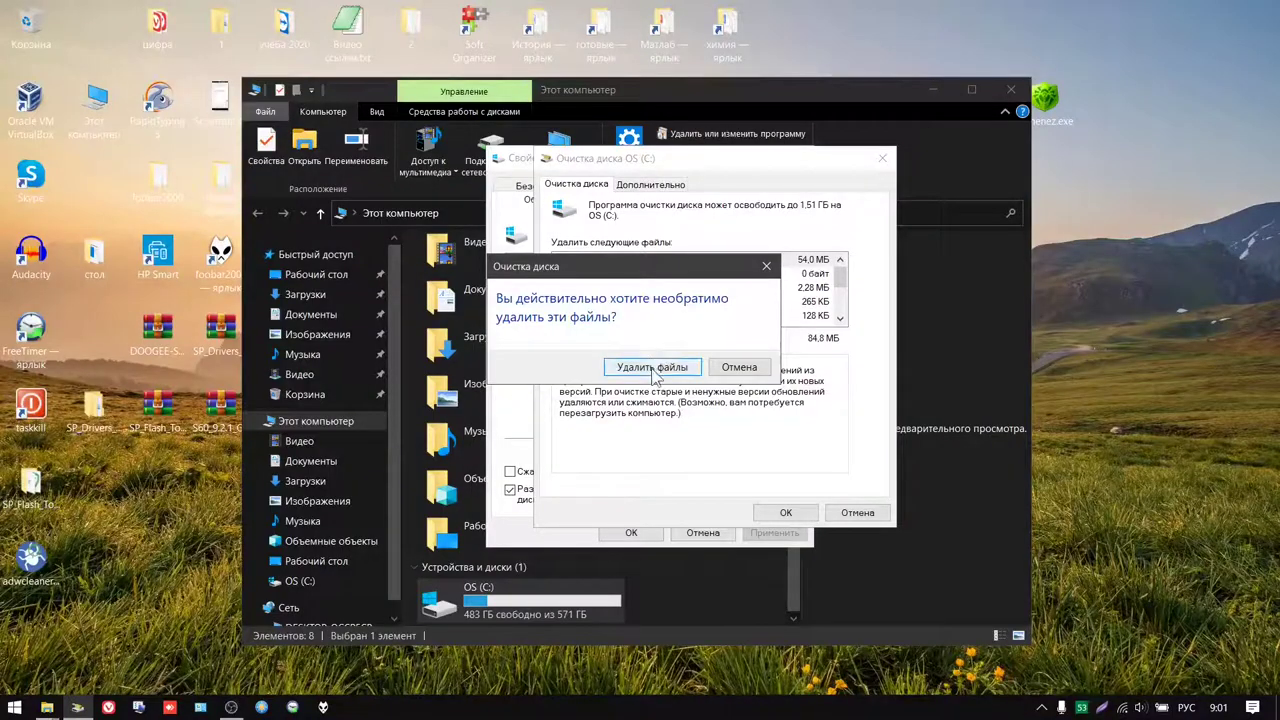
{"action": "left_click", "coordinate": [739, 368]}
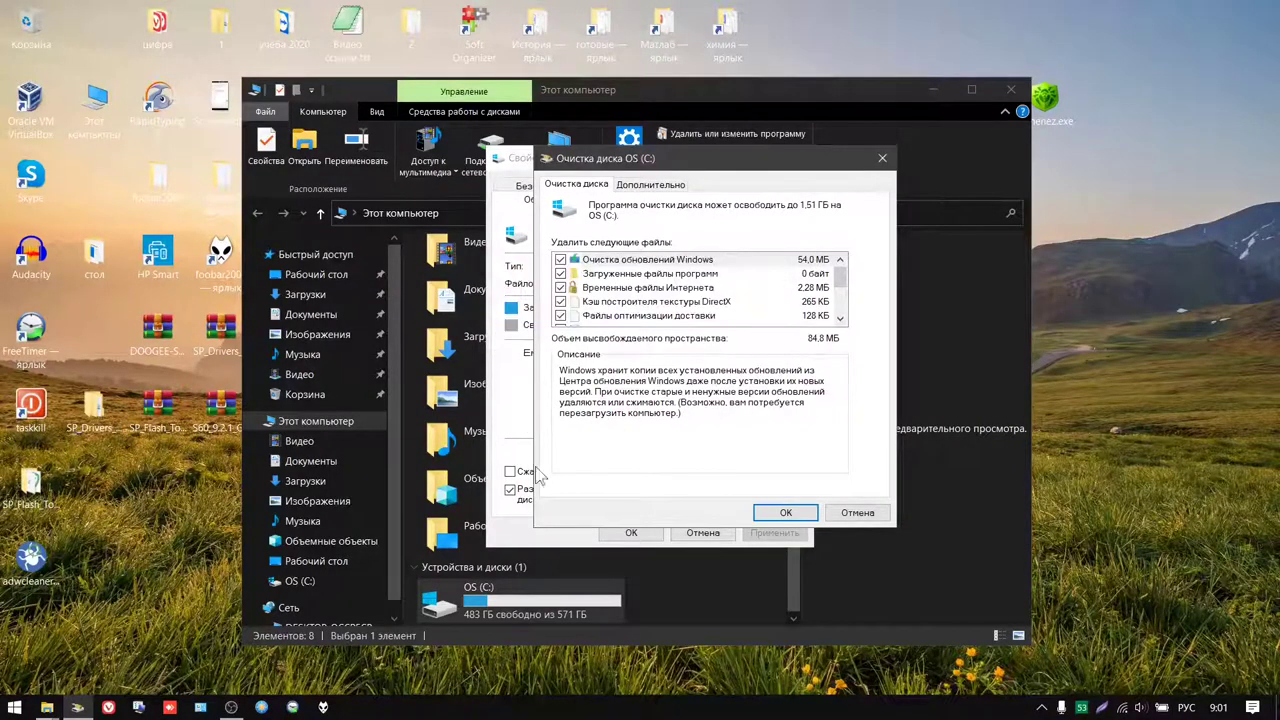
{"action": "left_click", "coordinate": [762, 516]}
{"action": "left_click", "coordinate": [652, 367]}
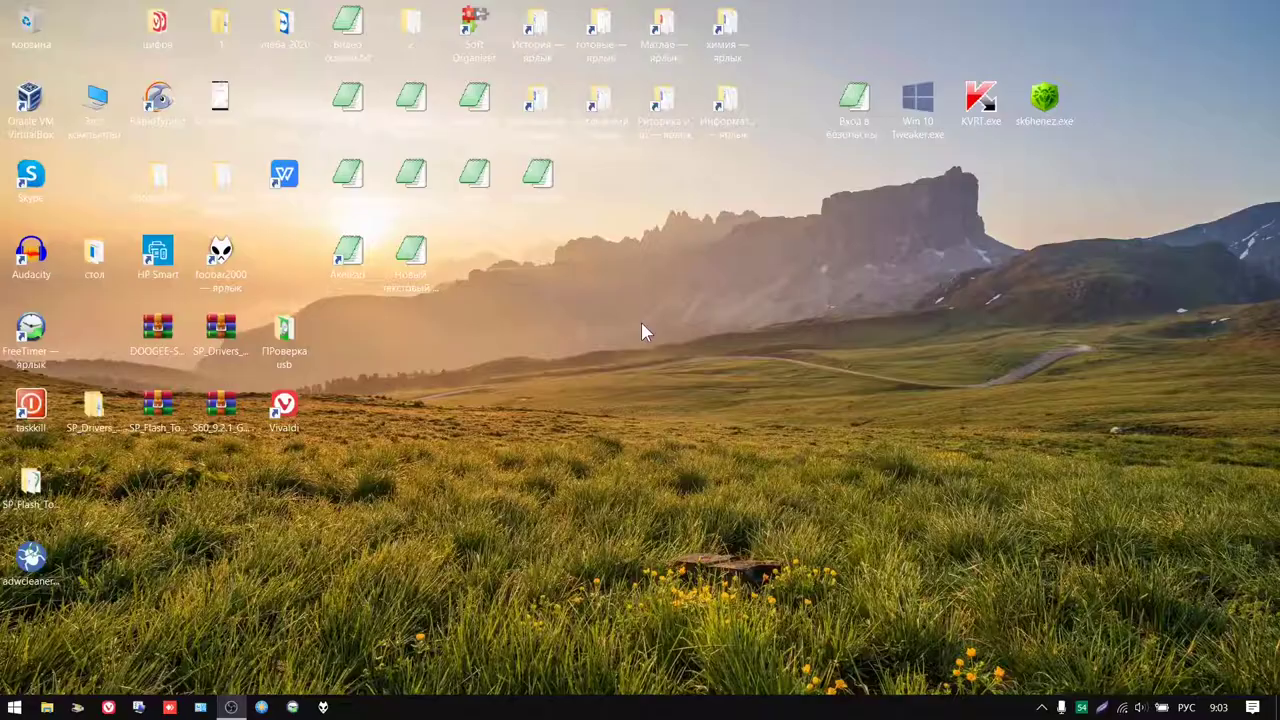
- Open the text file Вход в безопасный режим.txt and look through its instructions from the end back to the beginning
{"action": "key", "text": "ctrl+v"}
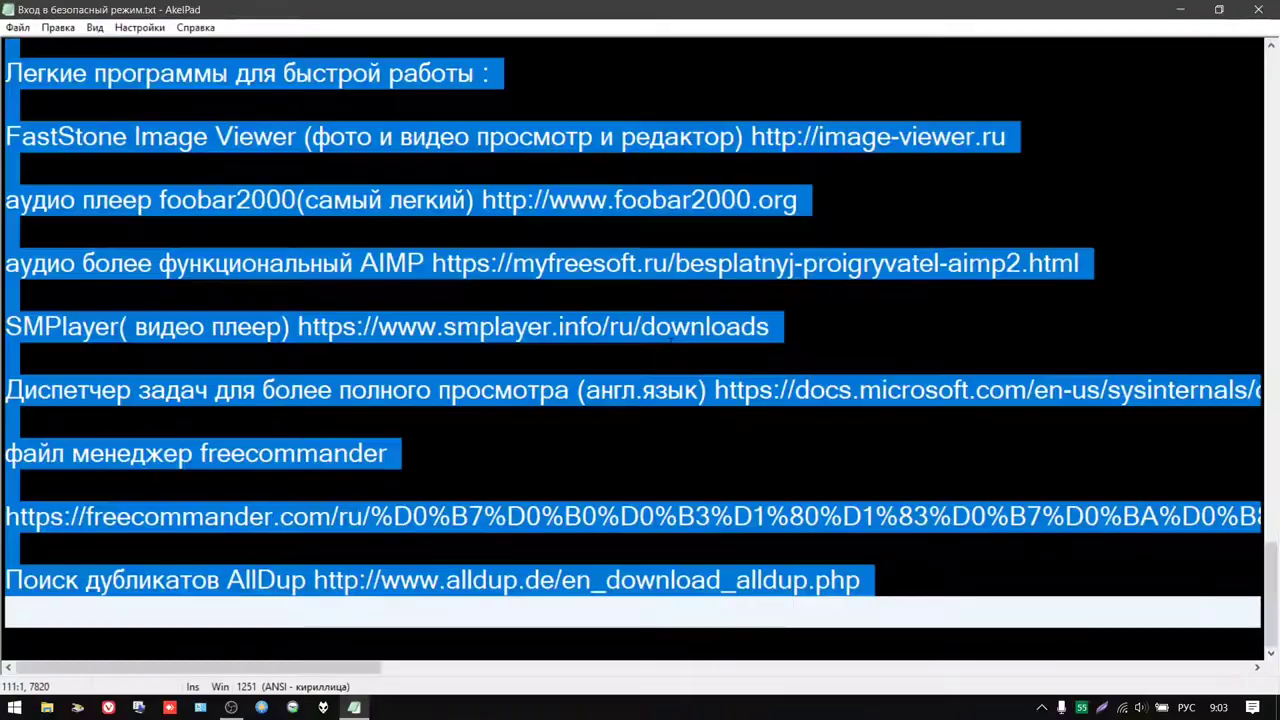
{"action": "left_click", "coordinate": [1057, 203]}
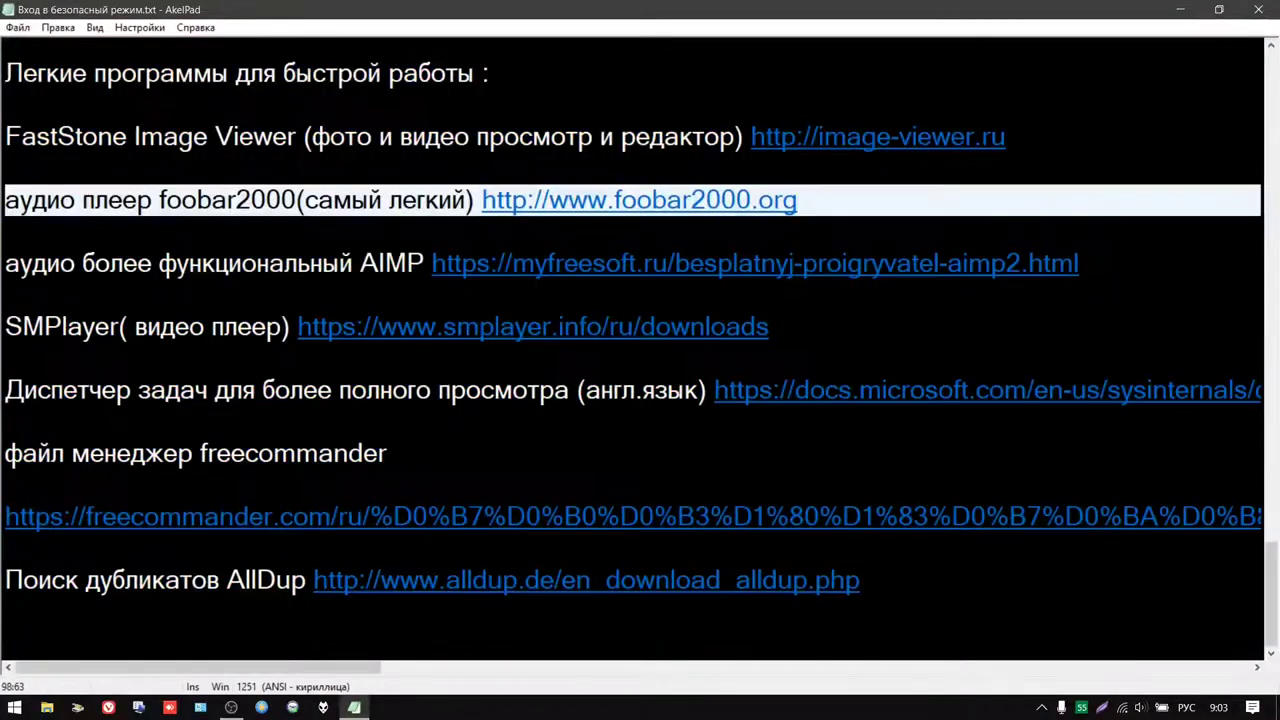
{"action": "scroll", "coordinate": [735, 357], "scroll_direction": "up", "scroll_amount": 3}
{"action": "scroll", "coordinate": [440, 275], "scroll_direction": "up", "scroll_amount": 20}
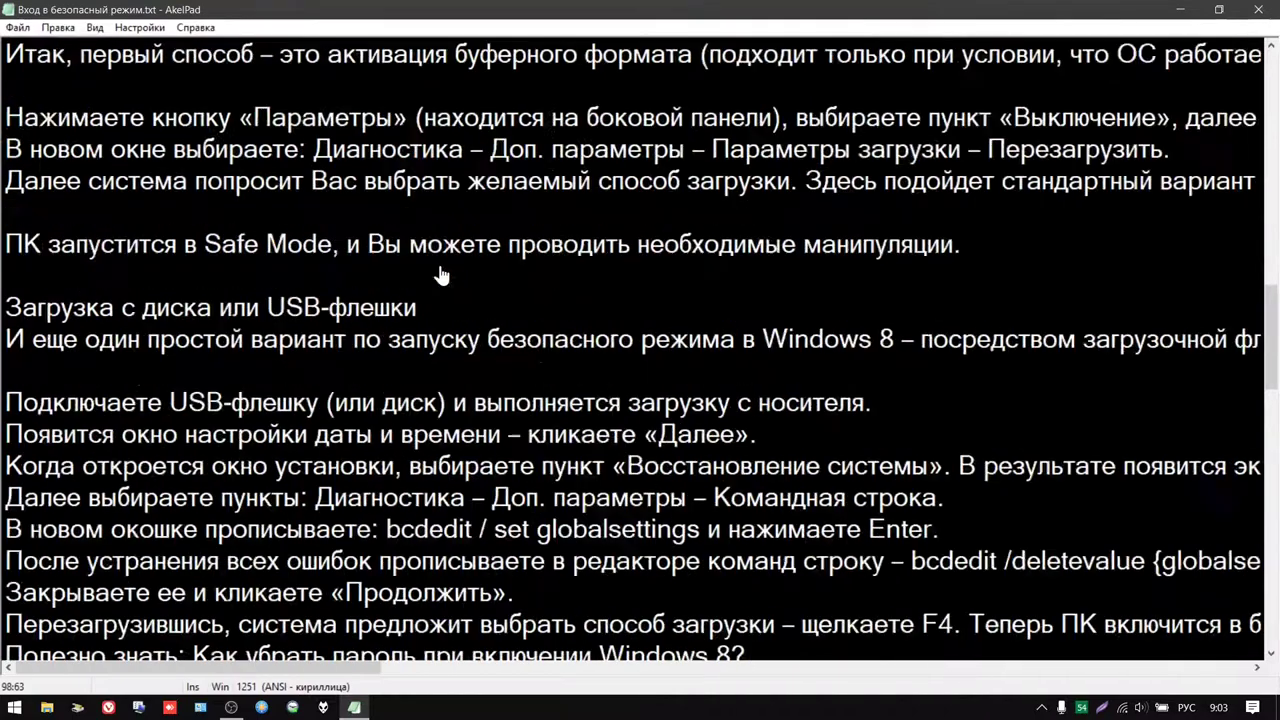
- Copy the word msconfig from the heading of the first safe mode method in the text file
{"action": "left_click_drag", "start_coordinate": [244, 150], "coordinate": [350, 150]}
{"action": "right_click", "coordinate": [342, 144]}
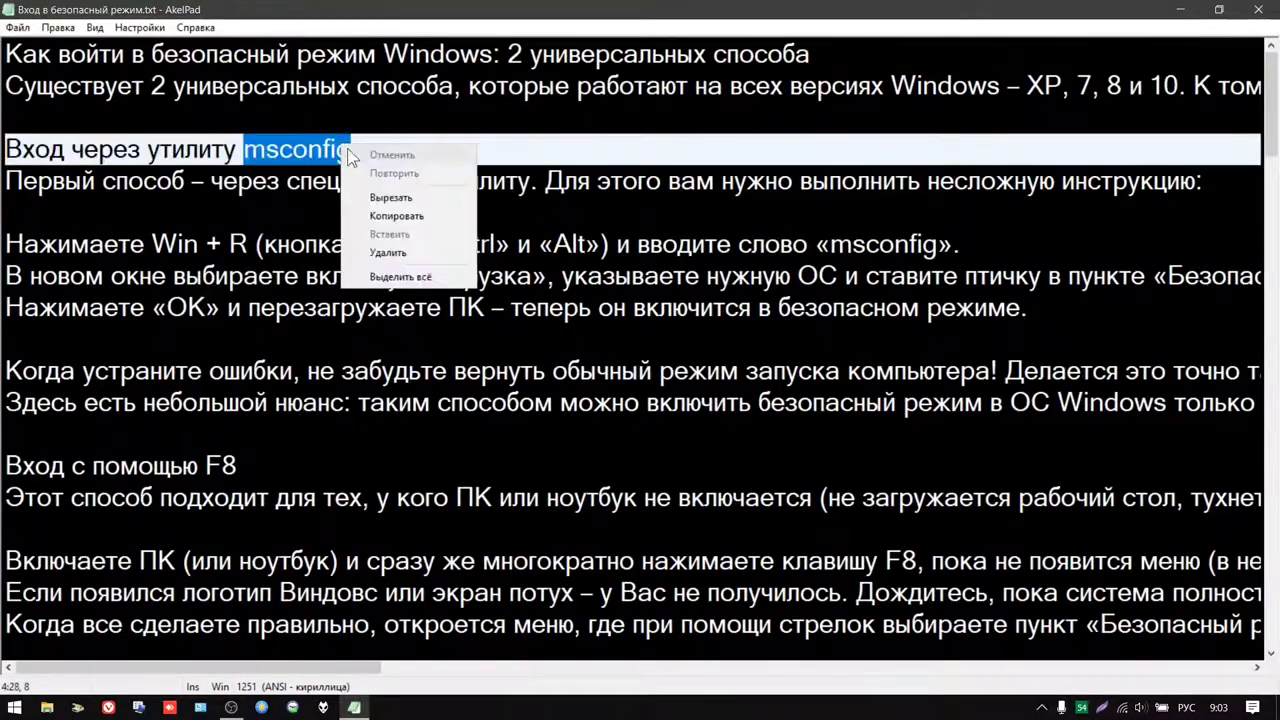
{"action": "left_click", "coordinate": [397, 217]}
- Examine the list of antivirus and utility download links in the text file, and minimize the editor
{"action": "scroll", "coordinate": [397, 219], "scroll_direction": "down", "scroll_amount": 20}
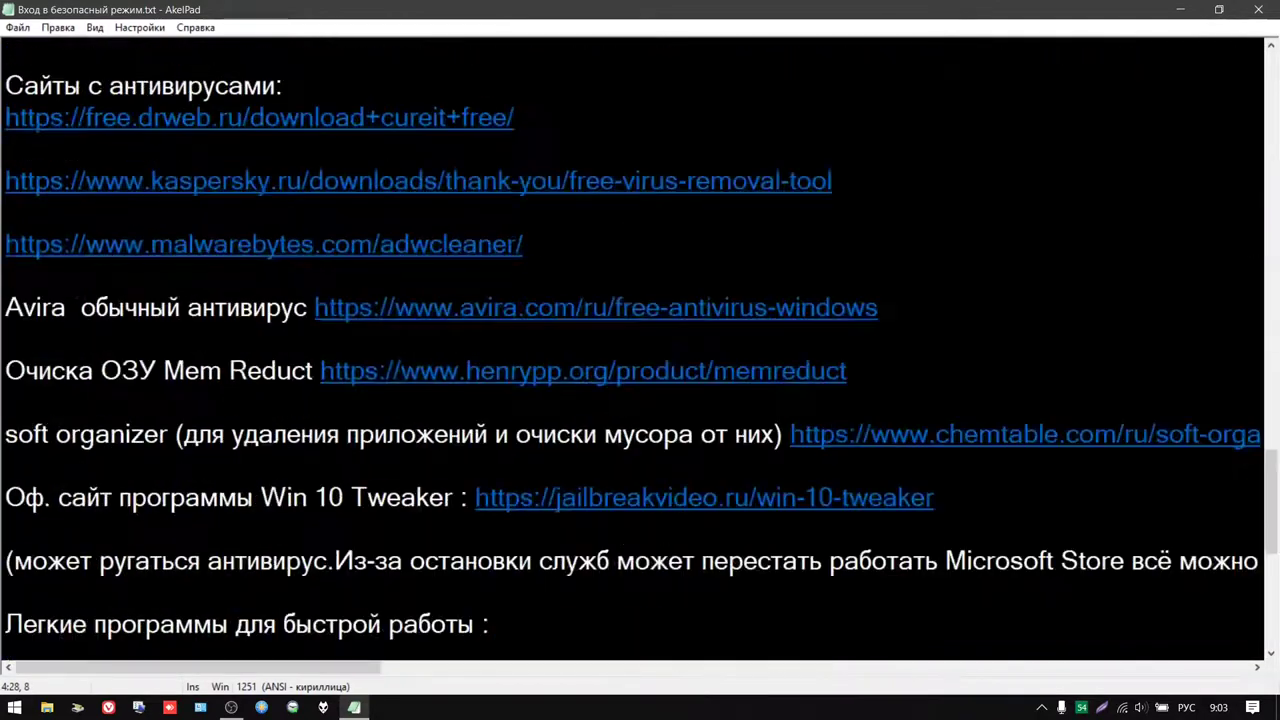
{"action": "scroll", "coordinate": [640, 350], "scroll_direction": "up", "scroll_amount": 2}
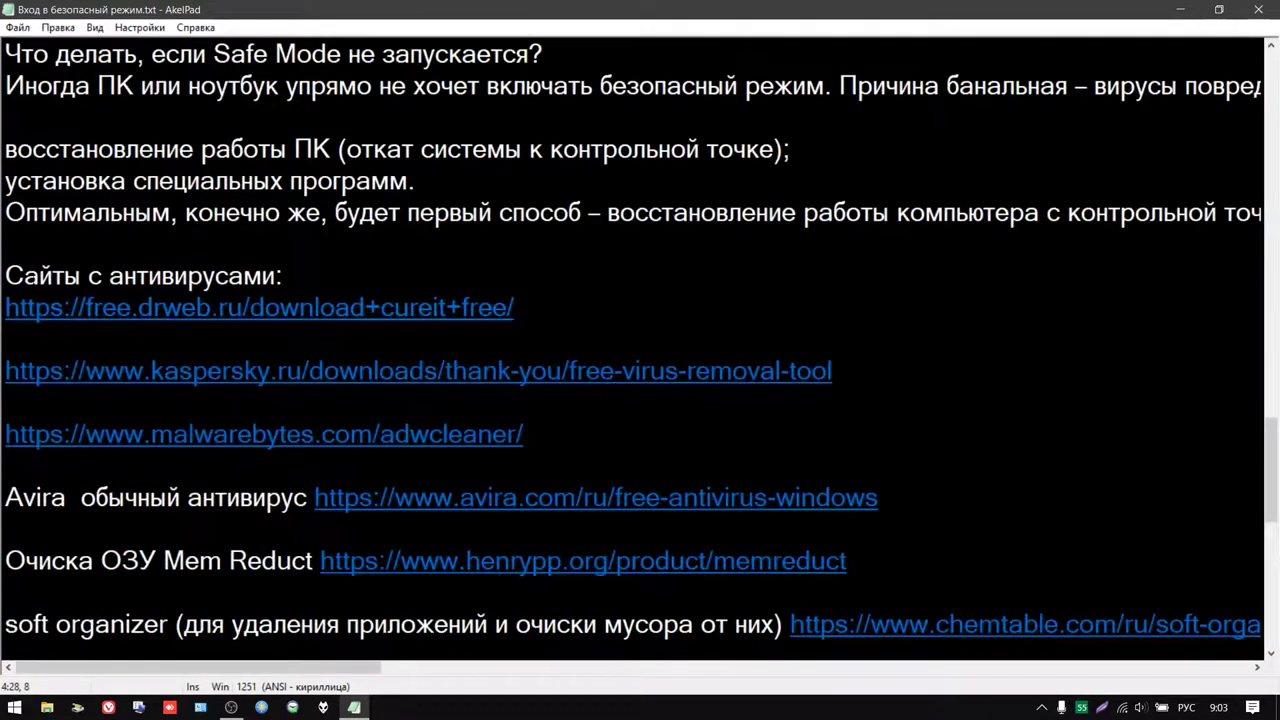
{"action": "scroll", "coordinate": [216, 308], "scroll_direction": "down", "scroll_amount": 1}
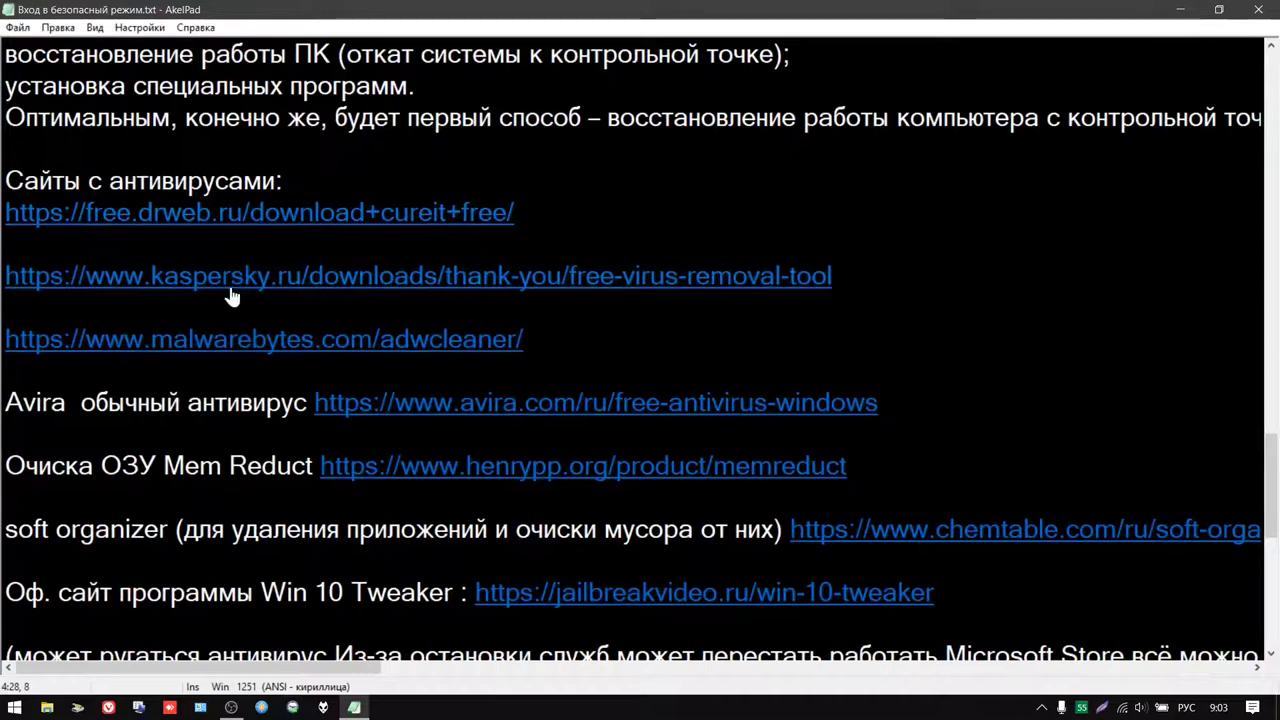
{"action": "left_click", "coordinate": [1176, 10]}
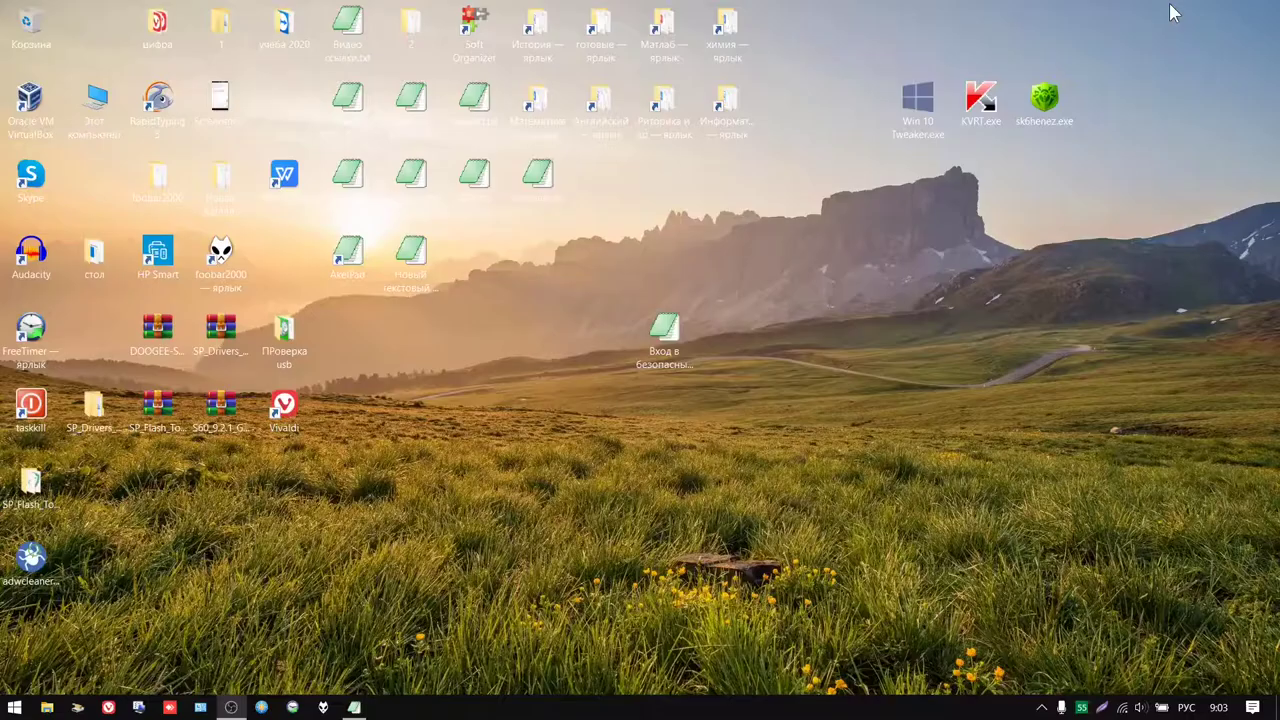
- Open the safe mode instructions file from the desktop with Блокнот and look through its text
{"action": "right_click", "coordinate": [657, 332]}
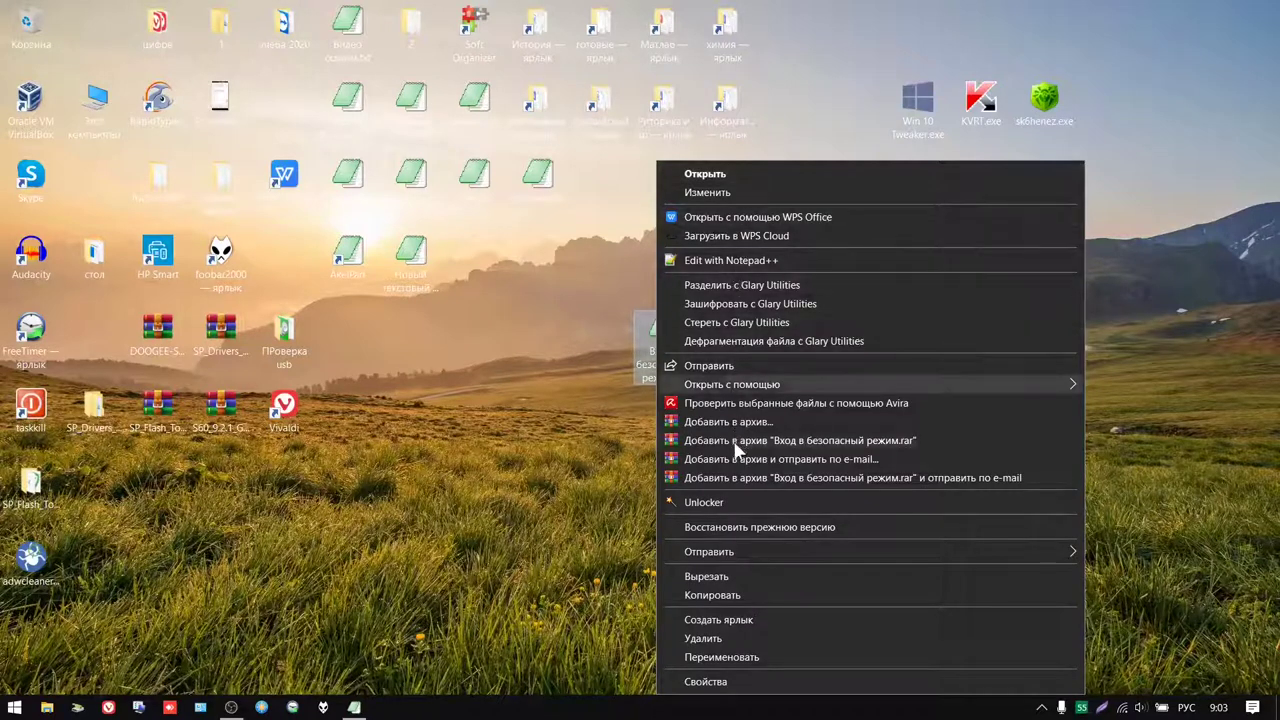
{"action": "mouse_move", "coordinate": [743, 388]}
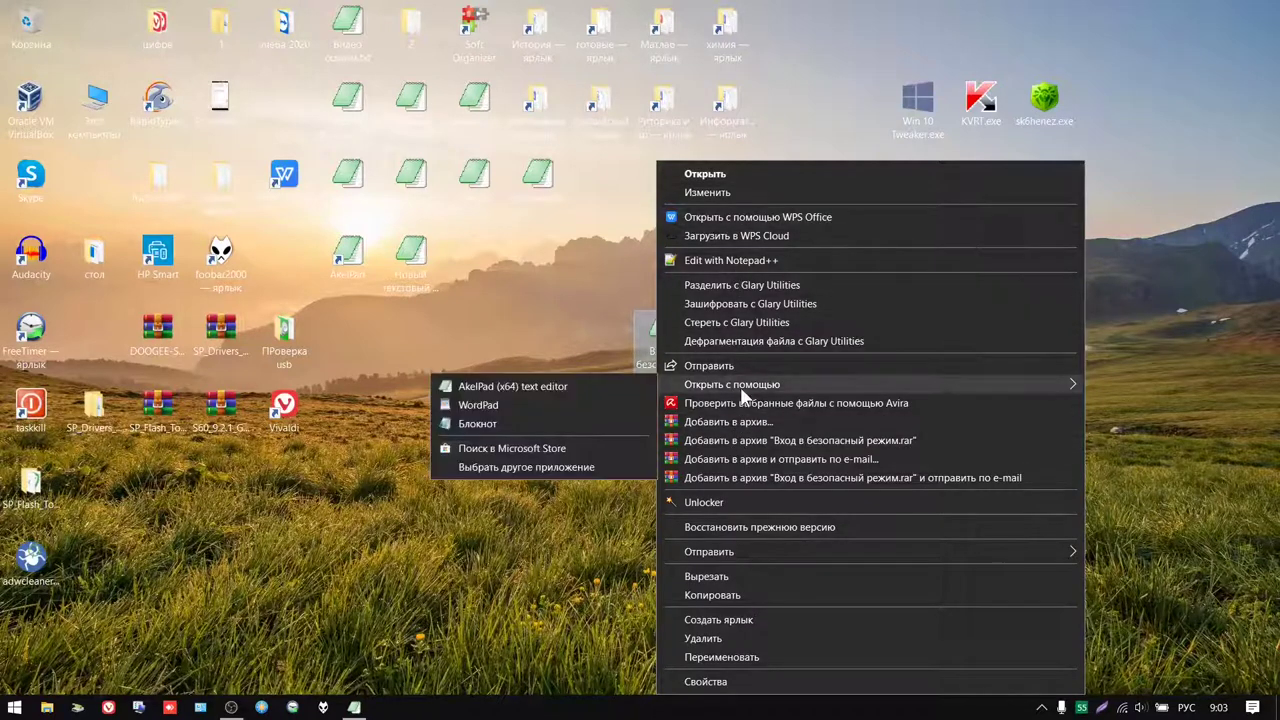
{"action": "left_click", "coordinate": [522, 423]}
{"action": "scroll", "coordinate": [527, 390], "scroll_direction": "down", "scroll_amount": 10}
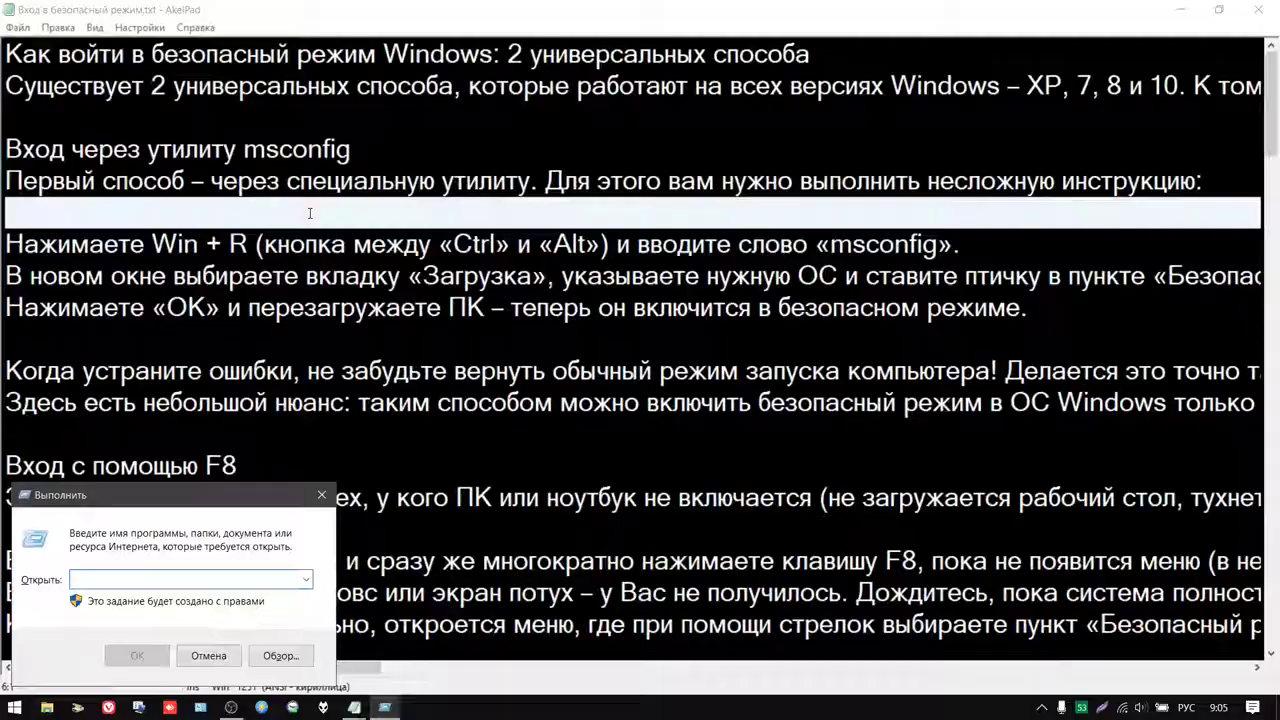
- Launch the System Configuration utility by running msconfig, the command named in the instructions' heading
{"action": "type", "text": "msconfig"}
{"action": "left_click_drag", "start_coordinate": [237, 149], "coordinate": [352, 149]}
{"action": "left_click", "coordinate": [292, 708]}
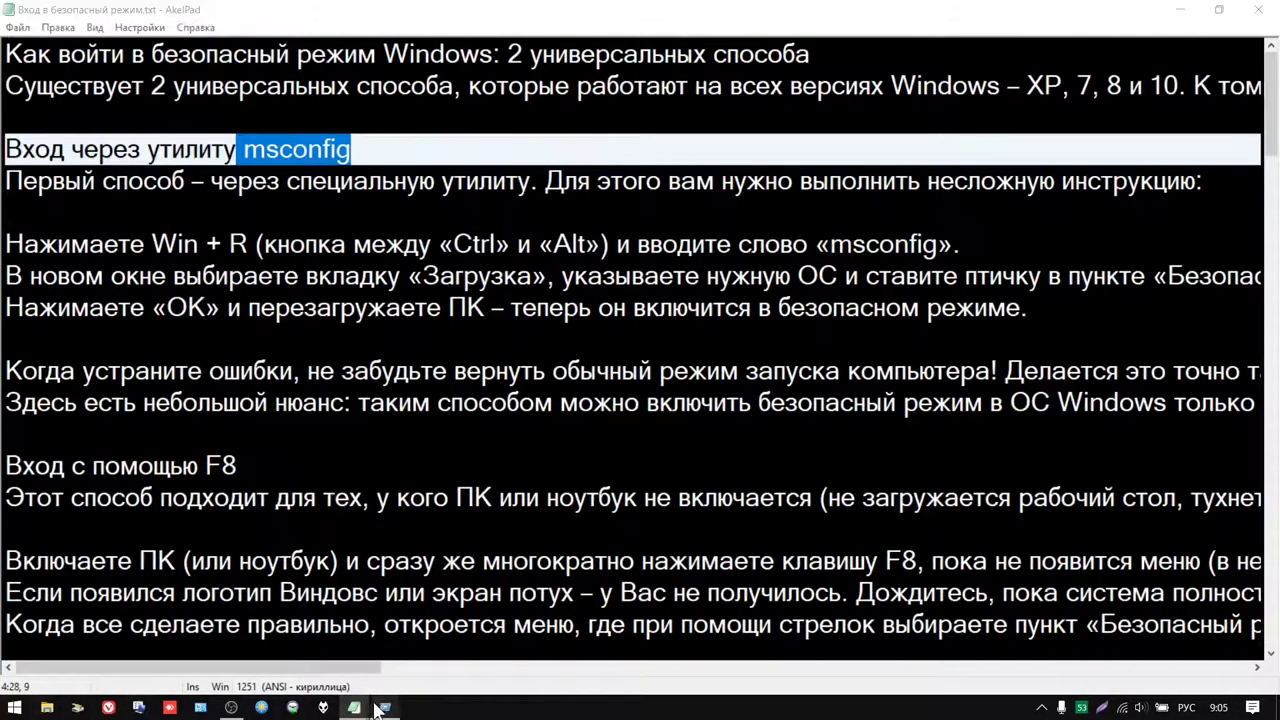
{"action": "left_click", "coordinate": [137, 656]}
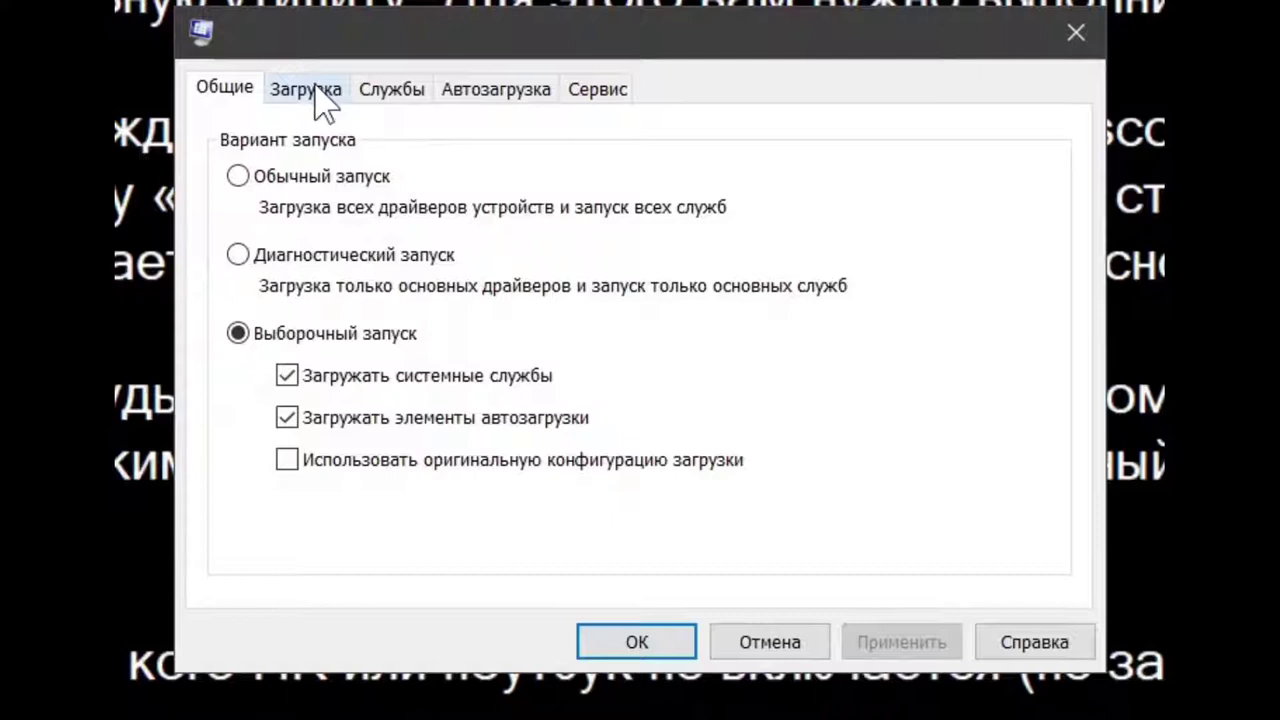
- Try the Безопасный режим boot option with Минимальная for Windows 10, clear it again and discard the System Configuration changes
{"action": "left_click", "coordinate": [314, 88]}
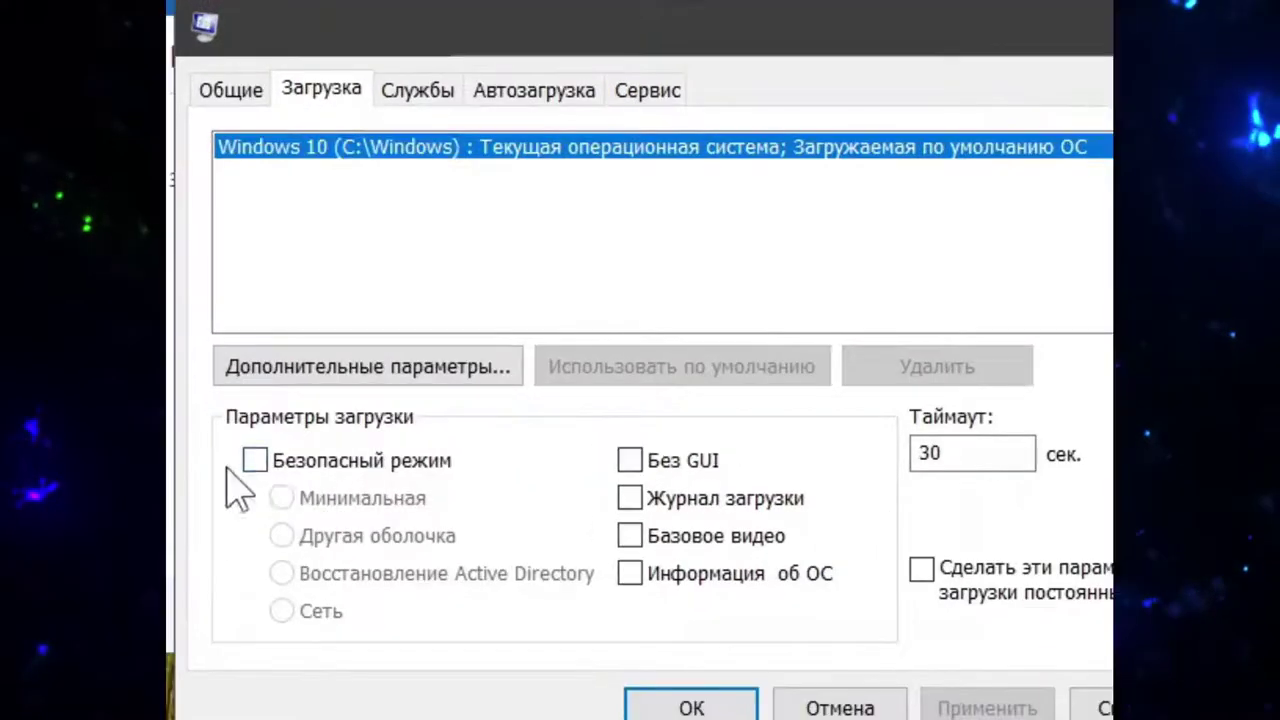
{"action": "left_click", "coordinate": [254, 460]}
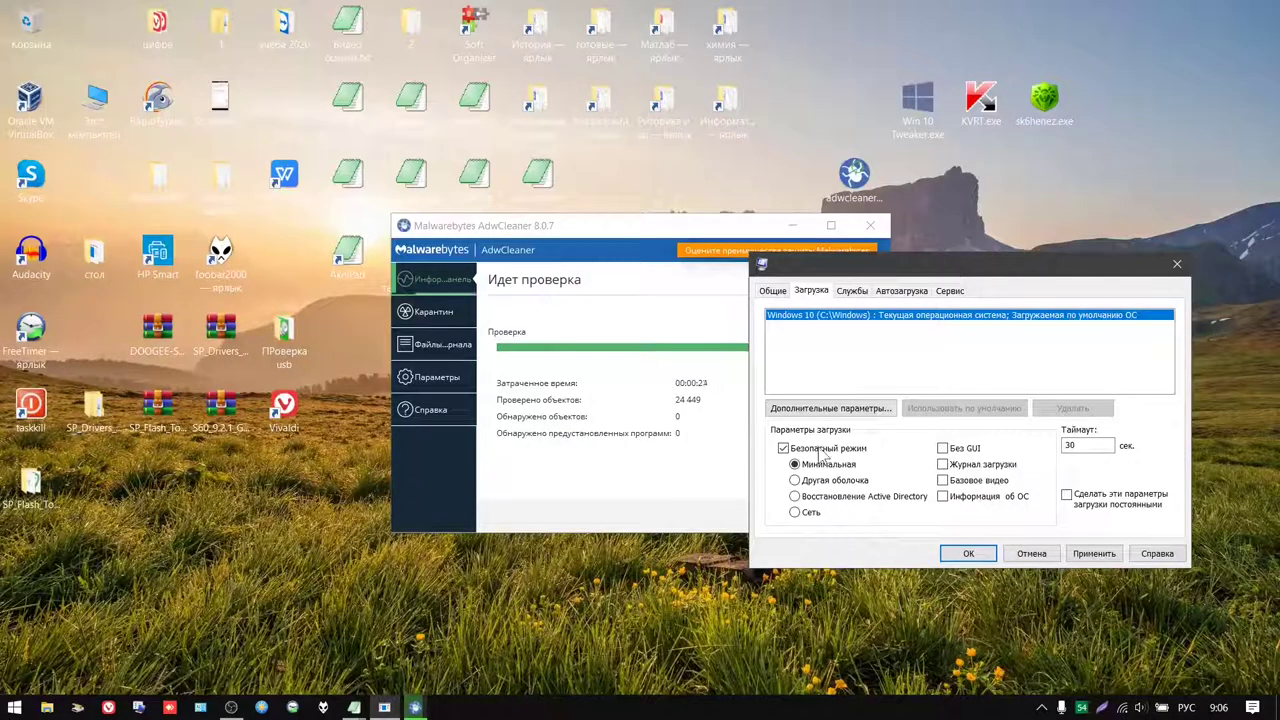
{"action": "left_click", "coordinate": [784, 449]}
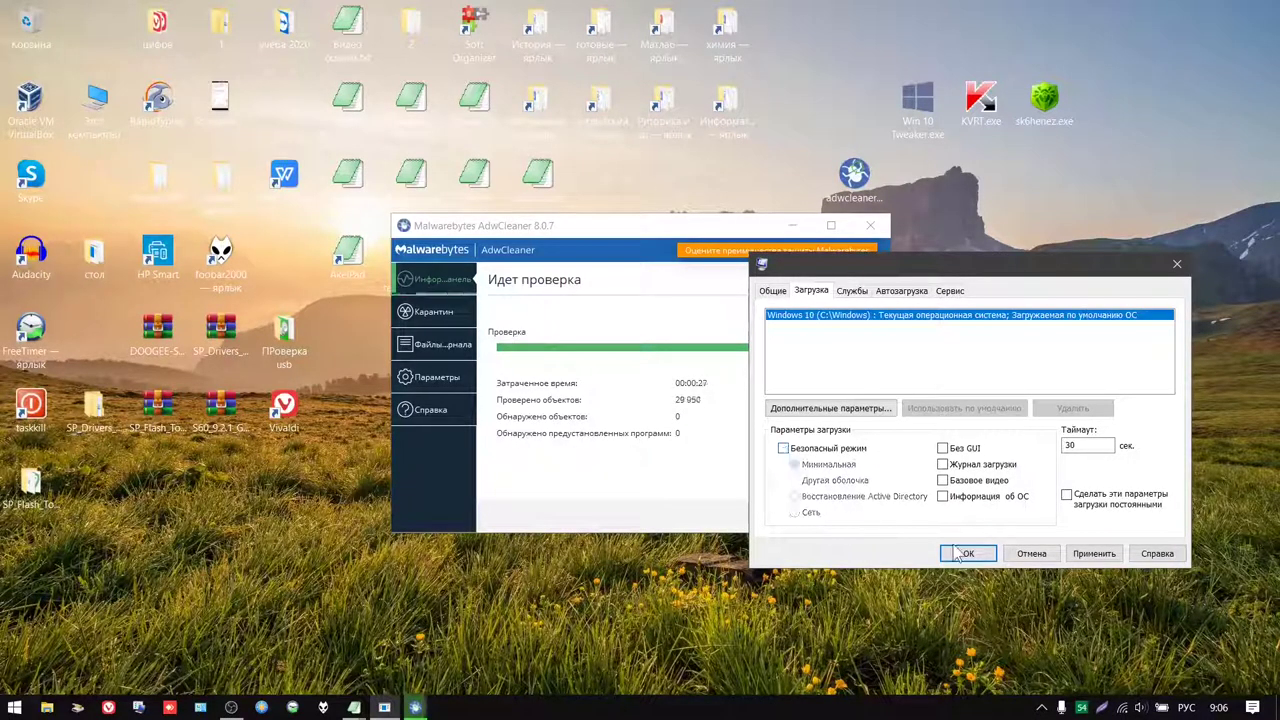
{"action": "left_click", "coordinate": [1031, 556]}
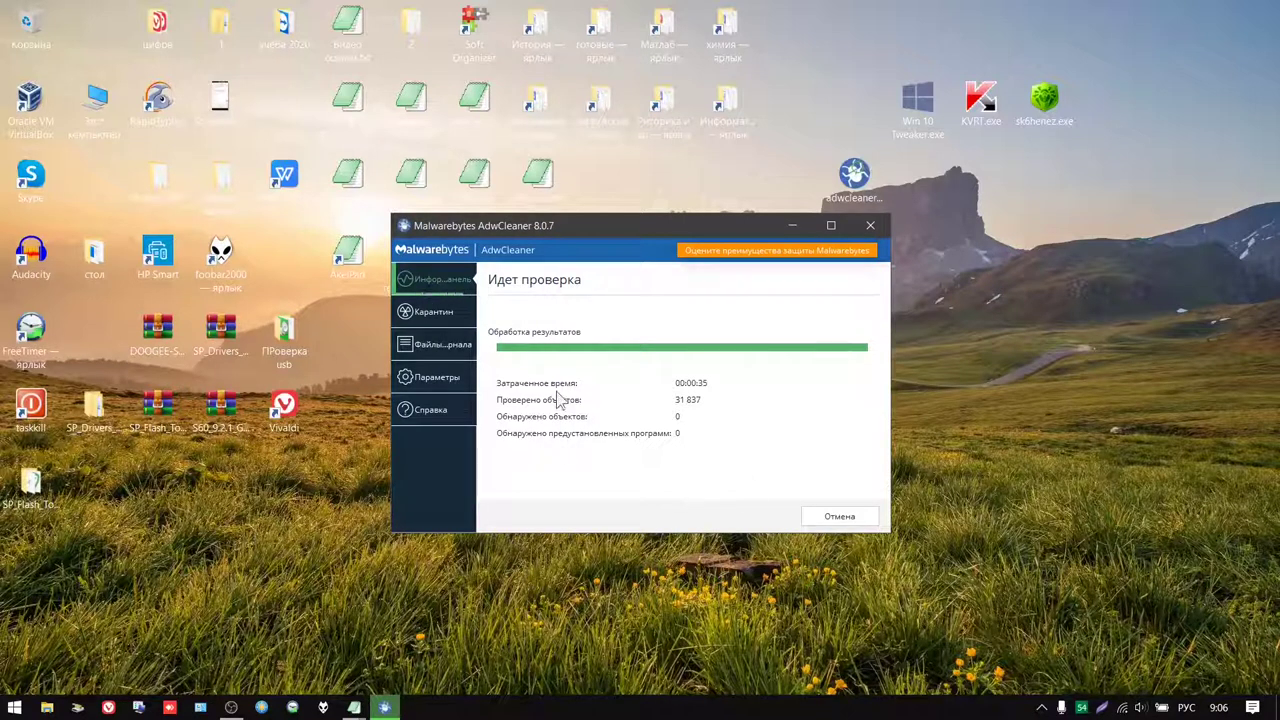
- Close AdwCleaner, start Dr.Web CureIt! from sk6henez.exe on the desktop, and agree to the software quality improvement program
{"action": "left_click", "coordinate": [872, 226]}
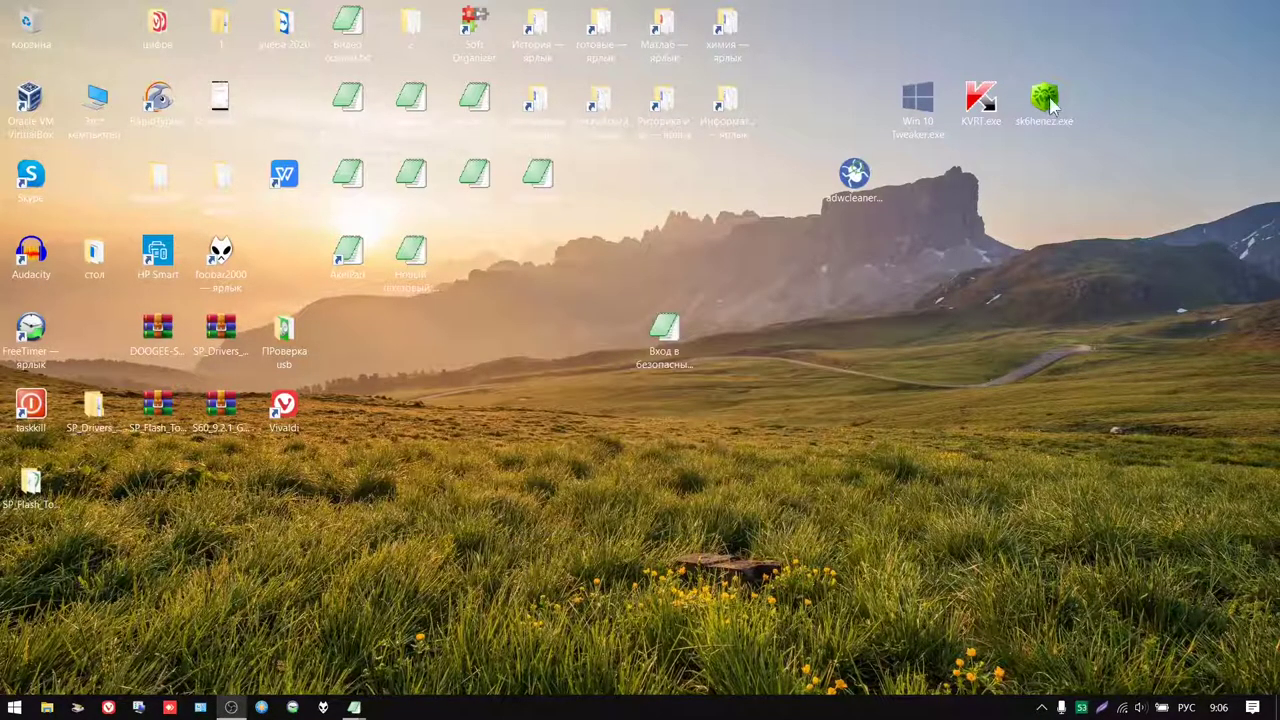
{"action": "left_click_drag", "start_coordinate": [1050, 105], "coordinate": [797, 272]}
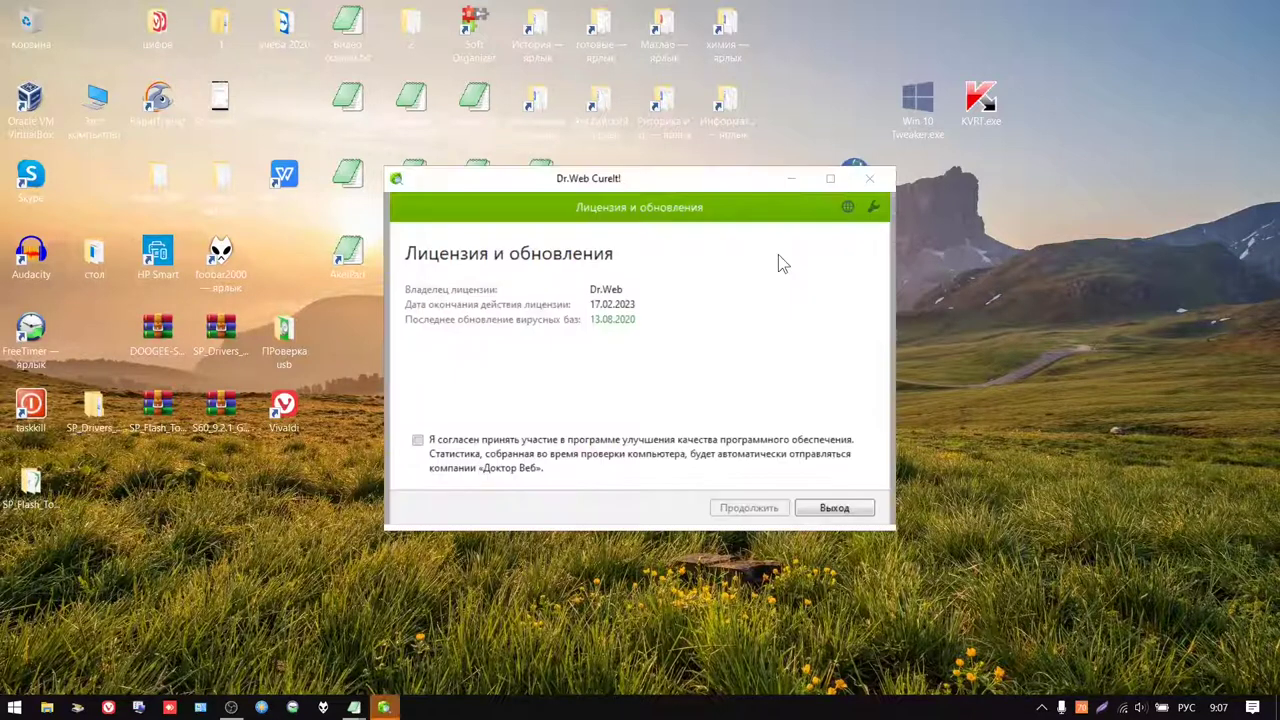
{"action": "left_click", "coordinate": [485, 443]}
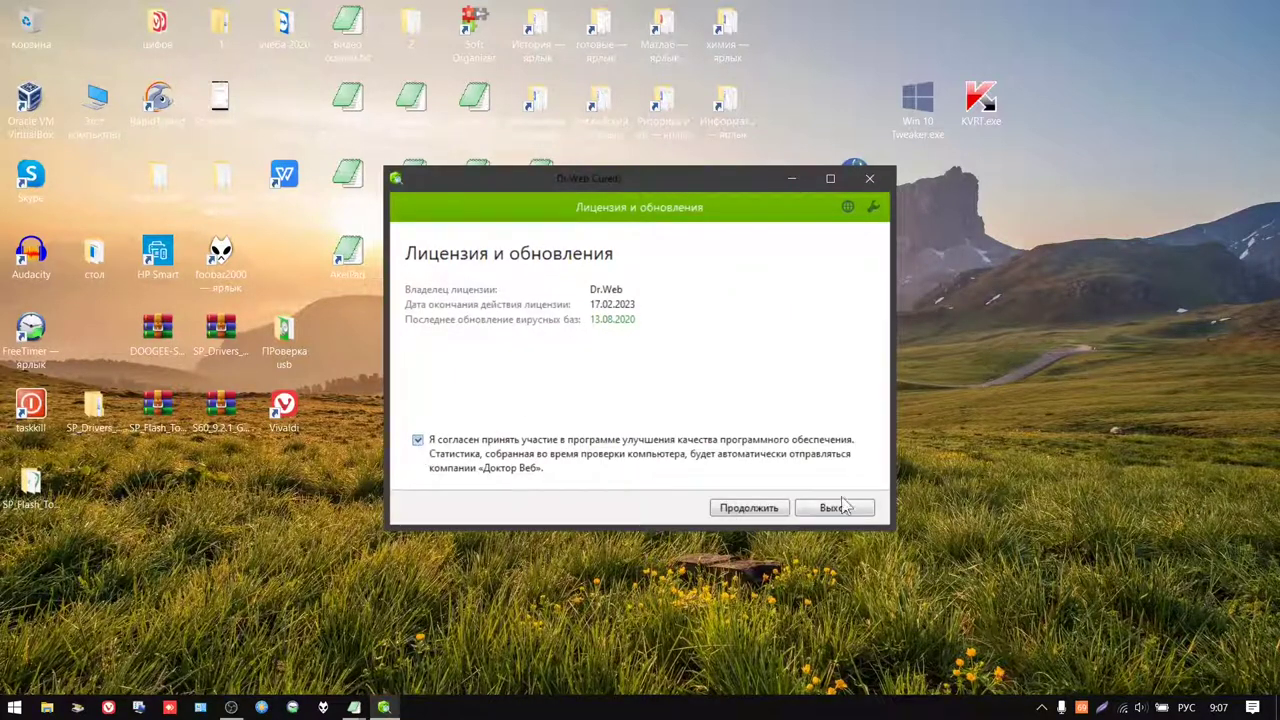
{"action": "left_click", "coordinate": [749, 508]}
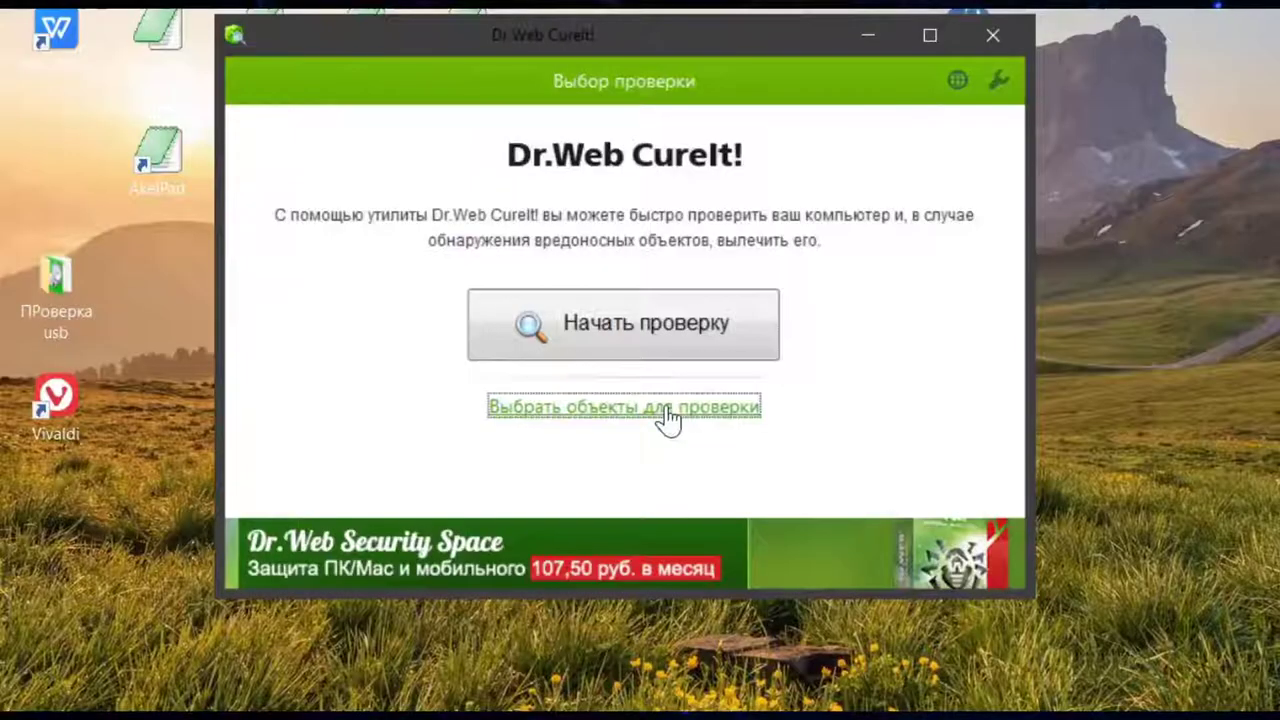
- Set up a custom scan in Dr.Web CureIt! with all the listed scan objects selected, from boot sectors to Руткиты
{"action": "left_click", "coordinate": [665, 410]}
{"action": "left_click", "coordinate": [252, 391]}
{"action": "left_click", "coordinate": [252, 359]}
{"action": "left_click", "coordinate": [252, 327]}
{"action": "left_click", "coordinate": [252, 295]}
{"action": "left_click", "coordinate": [252, 134]}
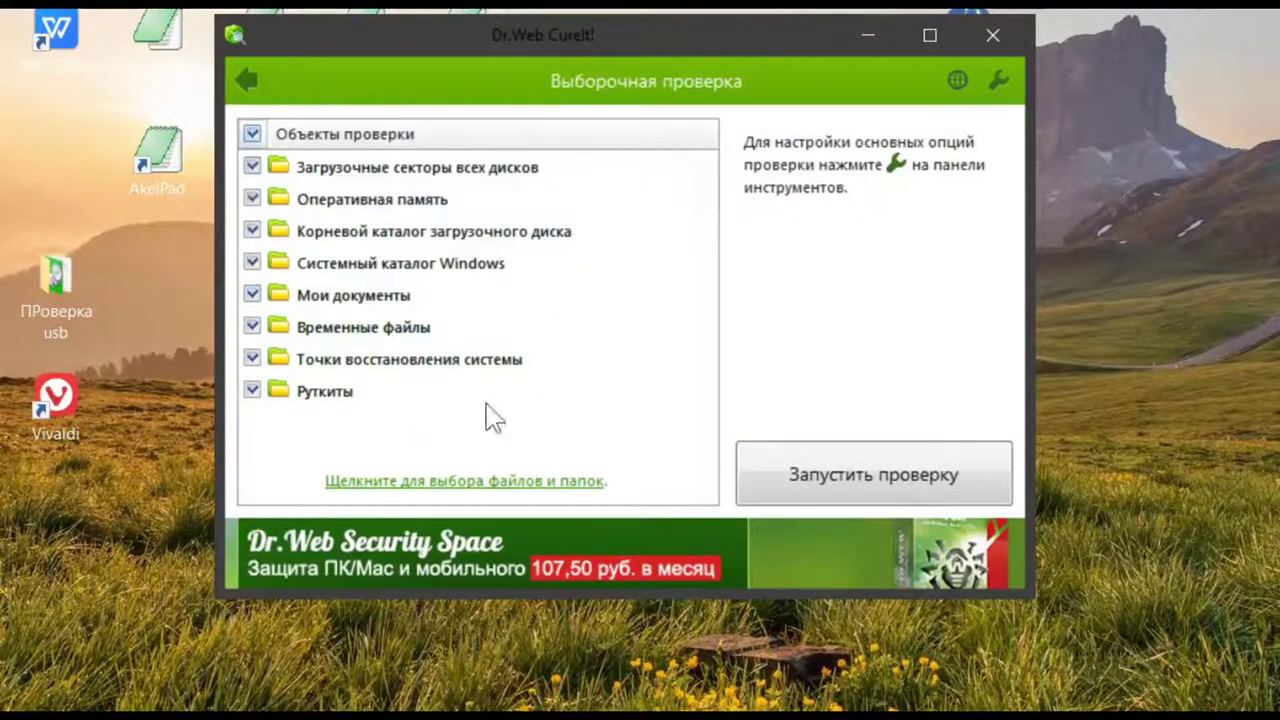
- Browse for additional files and folders to scan and mark the entire OS (C:) drive
{"action": "left_click", "coordinate": [465, 480]}
{"action": "double_click", "coordinate": [449, 191]}
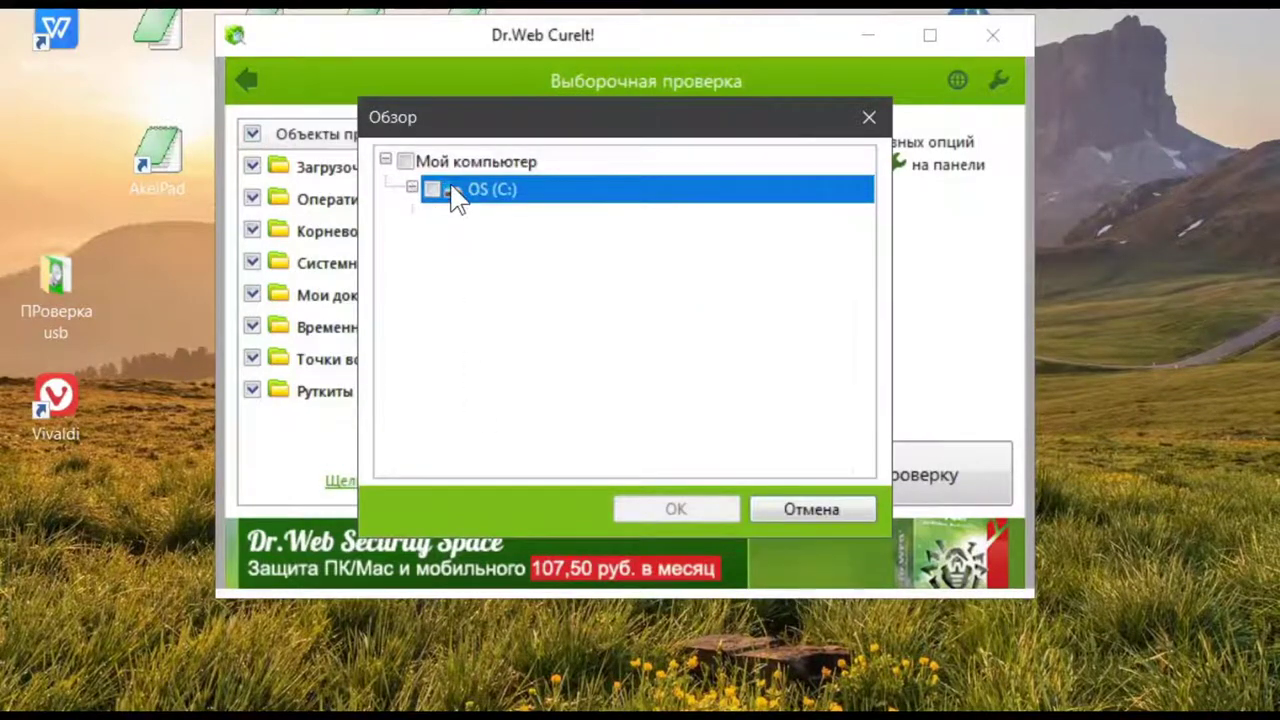
{"action": "left_click", "coordinate": [458, 217]}
{"action": "left_click", "coordinate": [458, 245]}
{"action": "left_click", "coordinate": [458, 273]}
{"action": "left_click", "coordinate": [458, 301]}
{"action": "left_click", "coordinate": [432, 189]}
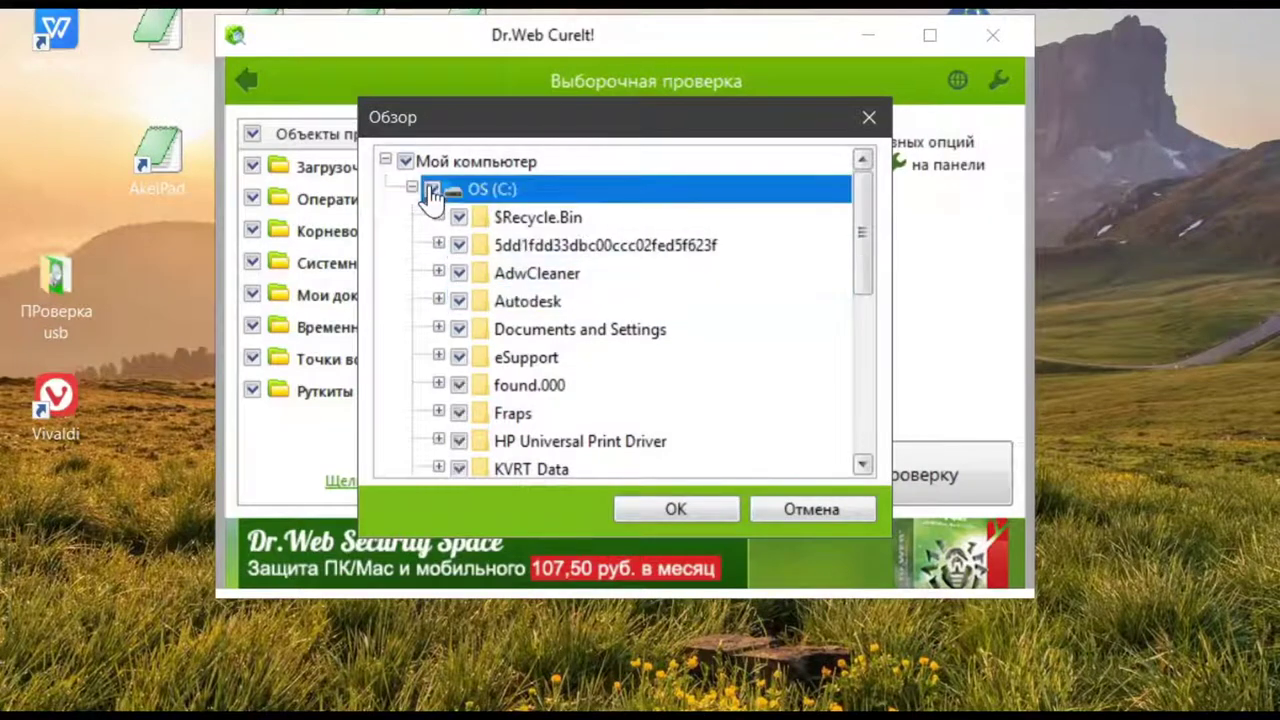
- Expand the Users folder and the user's profile folder on the OS (C:) drive and look through their contents
{"action": "scroll", "coordinate": [465, 215], "scroll_direction": "down", "scroll_amount": 5}
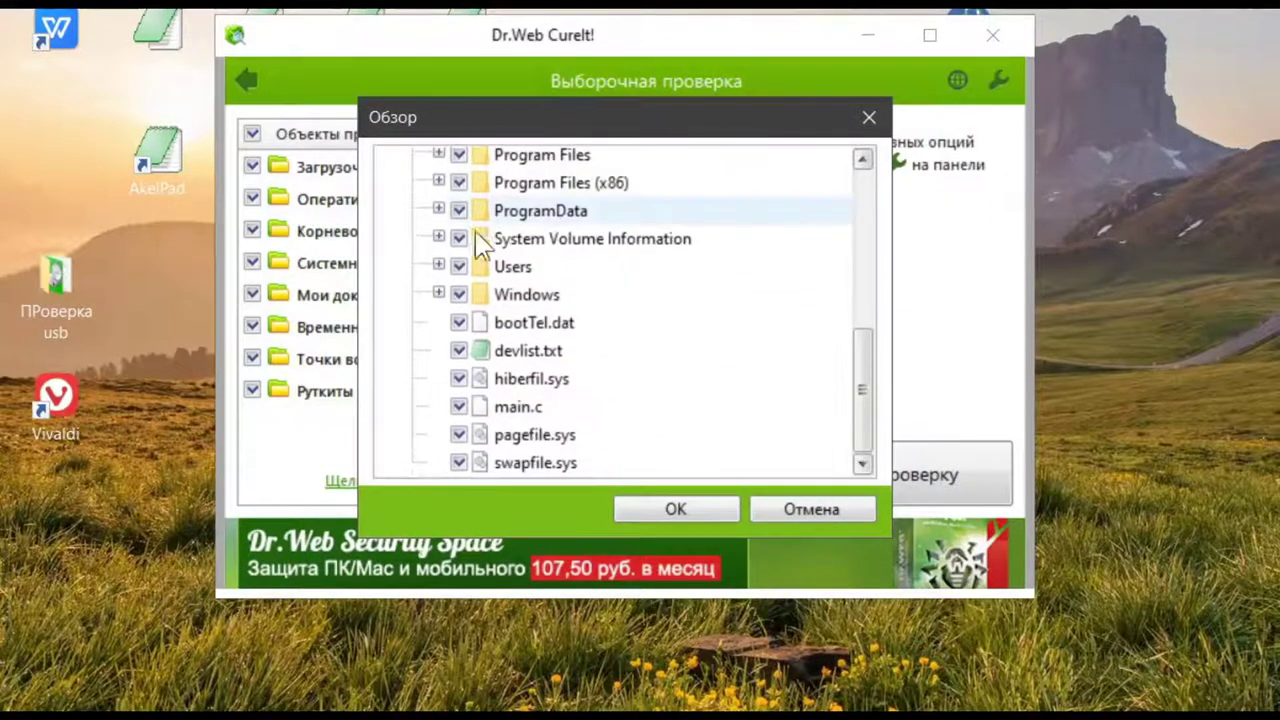
{"action": "scroll", "coordinate": [520, 300], "scroll_direction": "up", "scroll_amount": 2}
{"action": "left_click", "coordinate": [438, 318]}
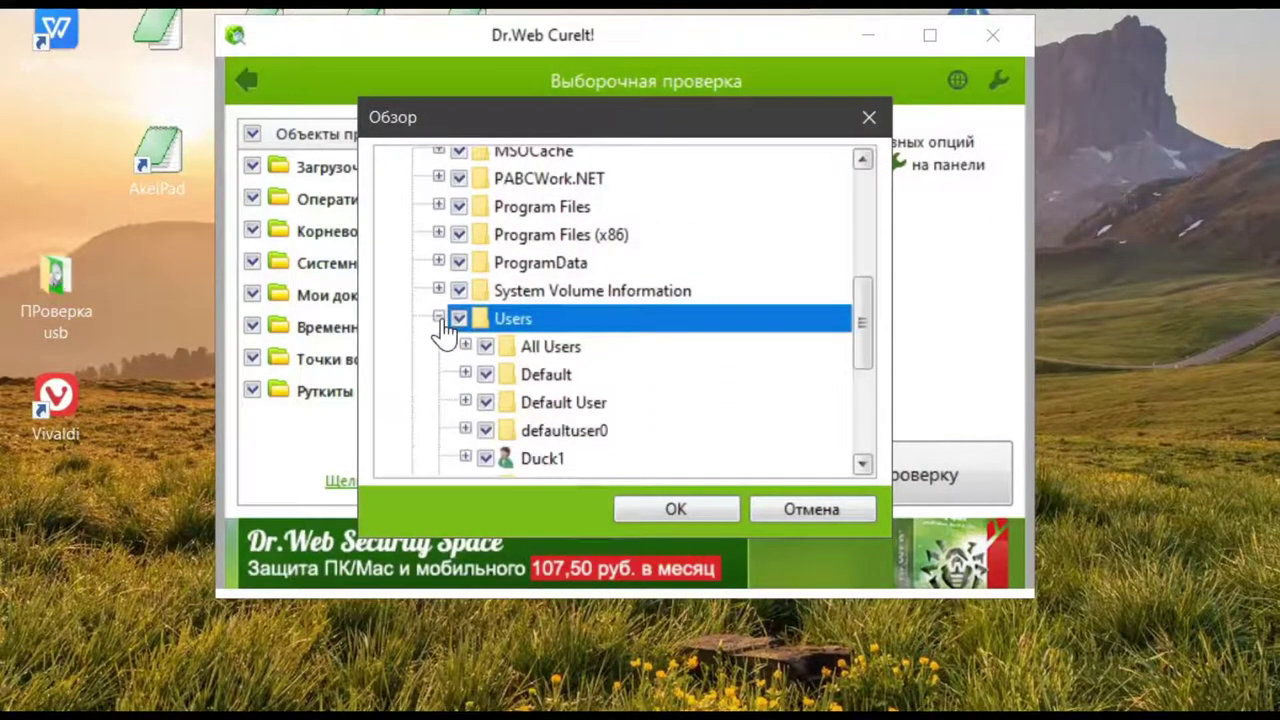
{"action": "scroll", "coordinate": [470, 350], "scroll_direction": "down", "scroll_amount": 2}
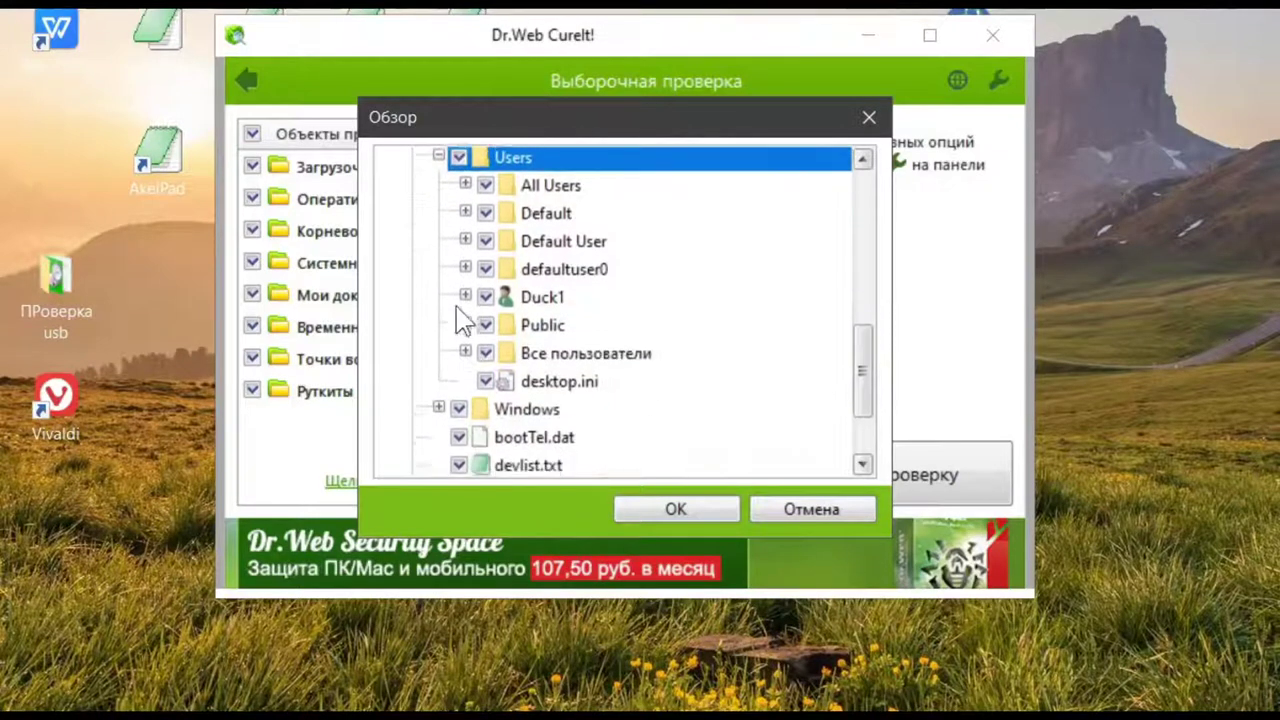
{"action": "left_click", "coordinate": [465, 290]}
{"action": "scroll", "coordinate": [468, 293], "scroll_direction": "down", "scroll_amount": 4}
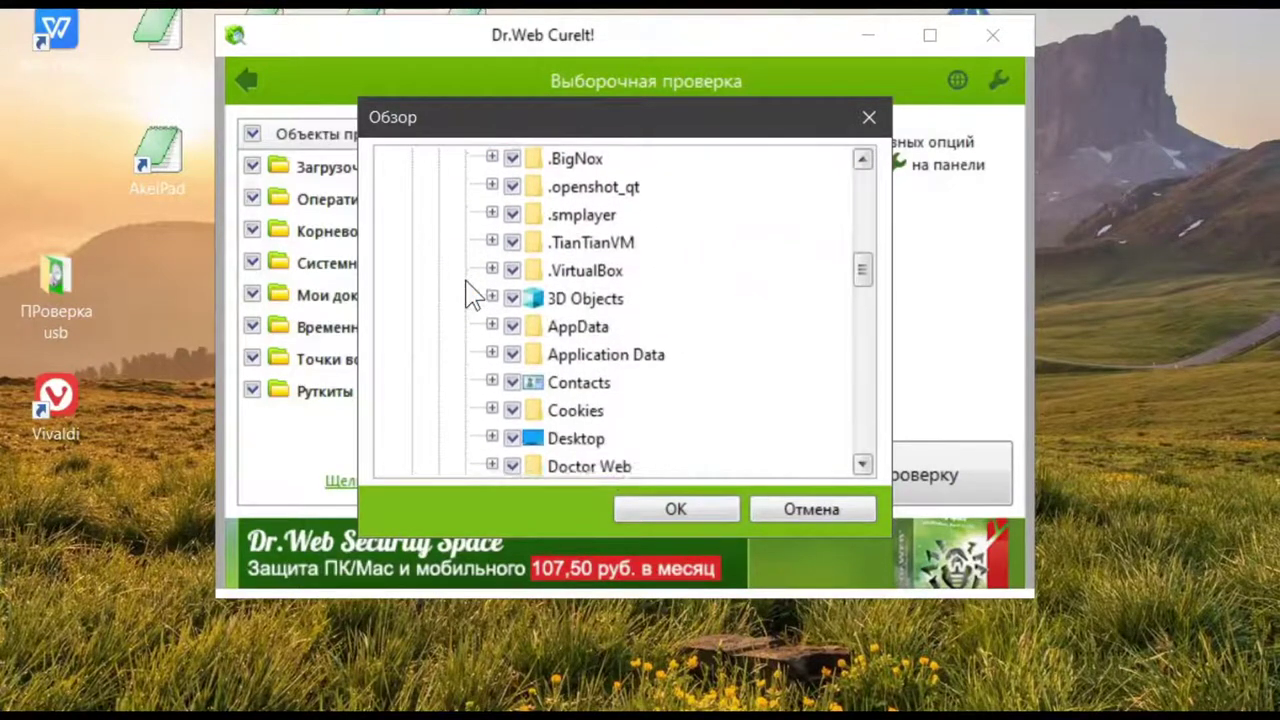
{"action": "scroll", "coordinate": [470, 295], "scroll_direction": "down", "scroll_amount": 2}
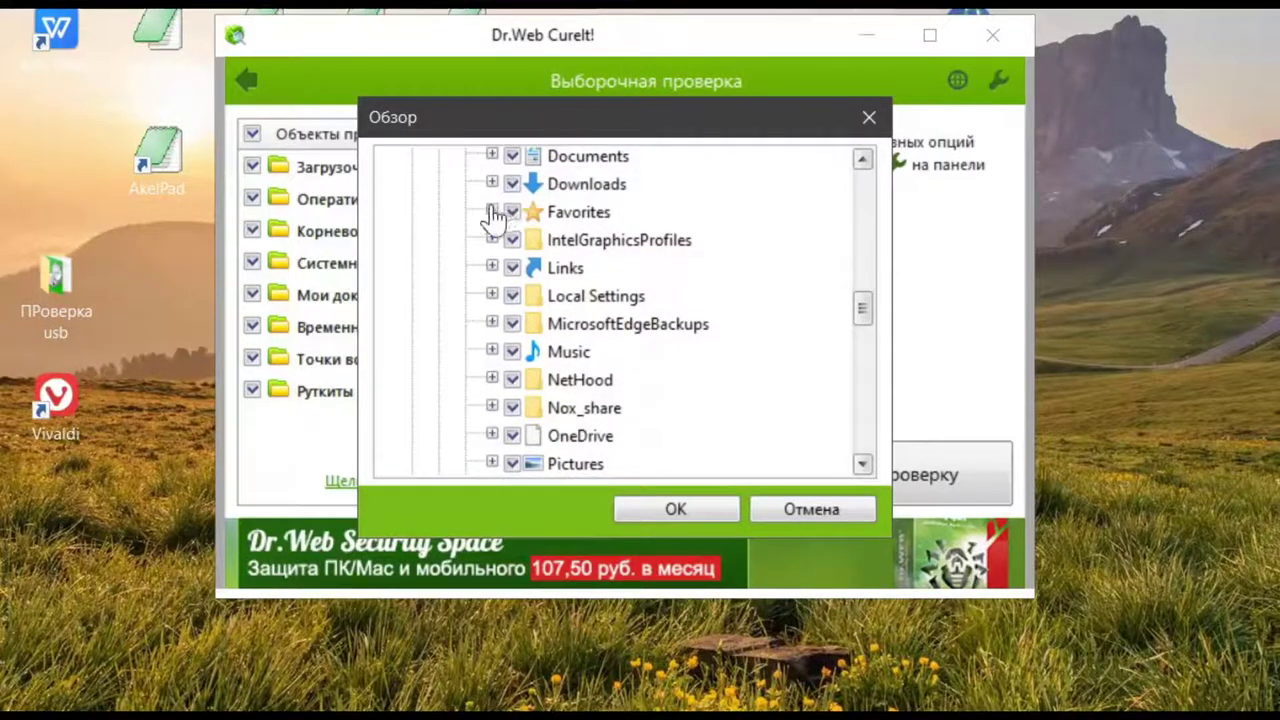
- Exclude personal folders such as Favorites and Music in the user's profile from the scan and confirm the object selection
{"action": "left_click", "coordinate": [515, 212]}
{"action": "left_click", "coordinate": [512, 352]}
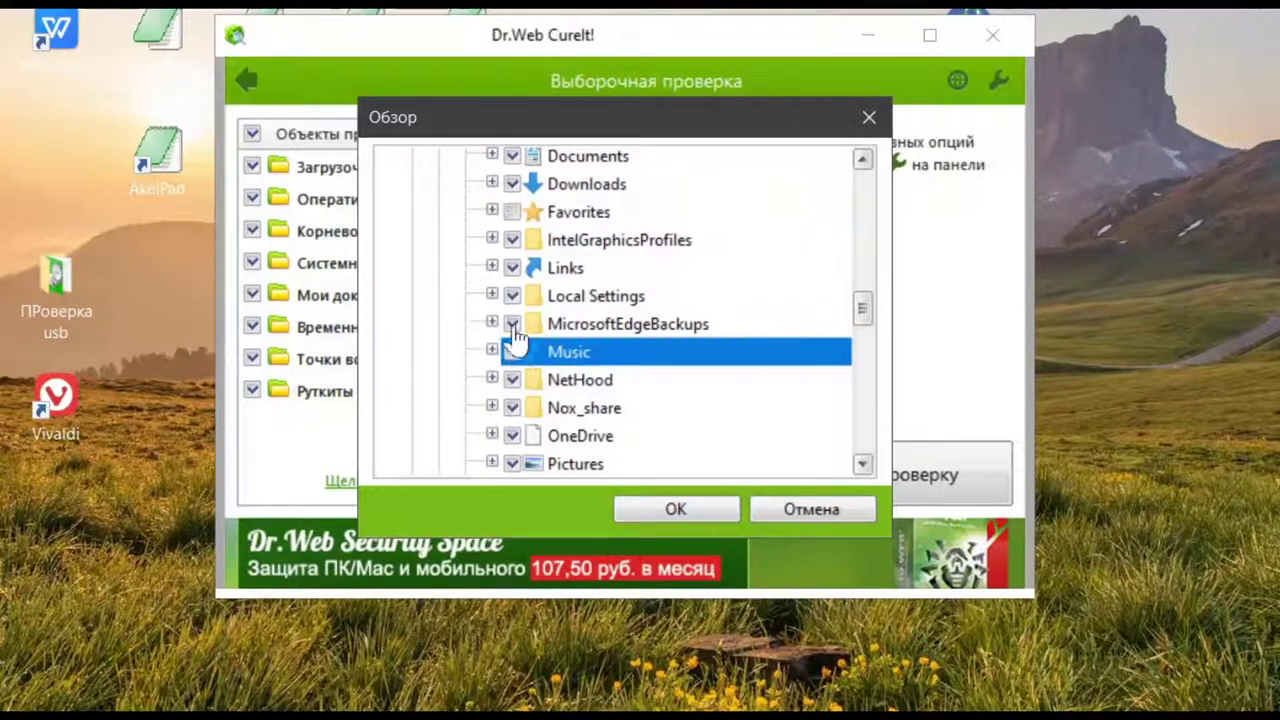
{"action": "left_click", "coordinate": [515, 462]}
{"action": "scroll", "coordinate": [527, 440], "scroll_direction": "down", "scroll_amount": 5}
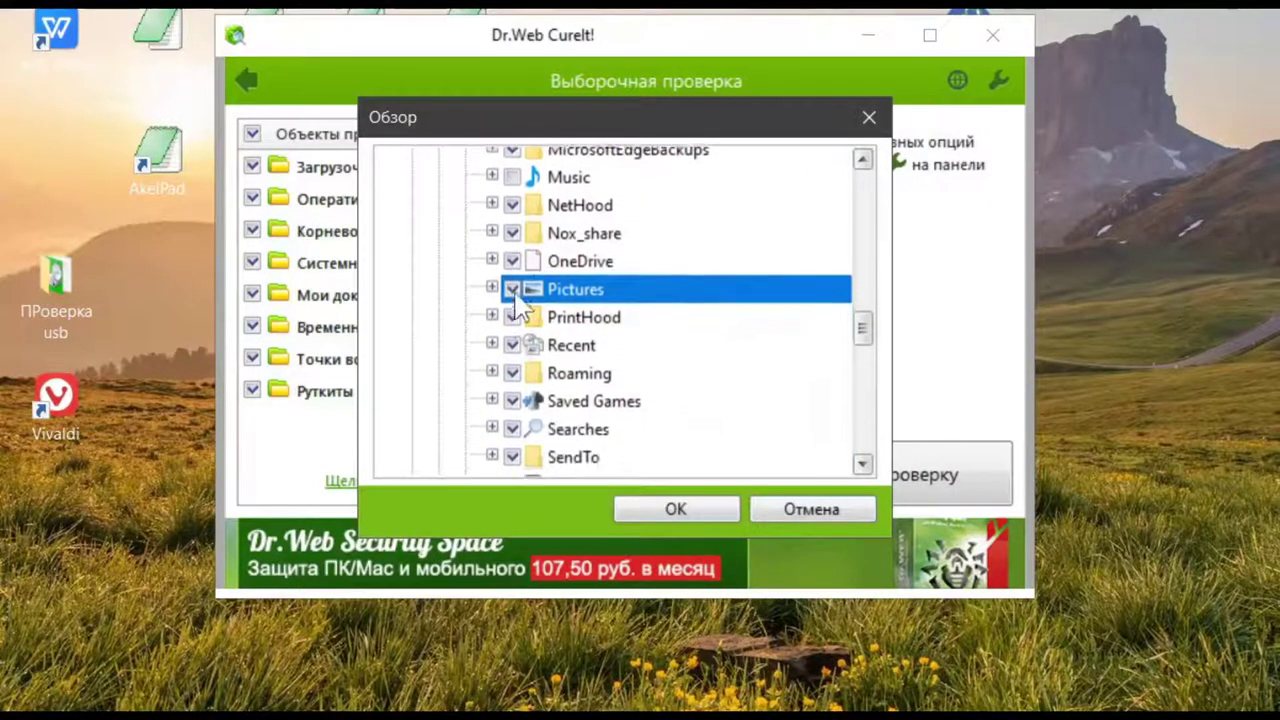
{"action": "scroll", "coordinate": [515, 300], "scroll_direction": "down", "scroll_amount": 4}
{"action": "left_click", "coordinate": [512, 168]}
{"action": "left_click", "coordinate": [718, 512]}
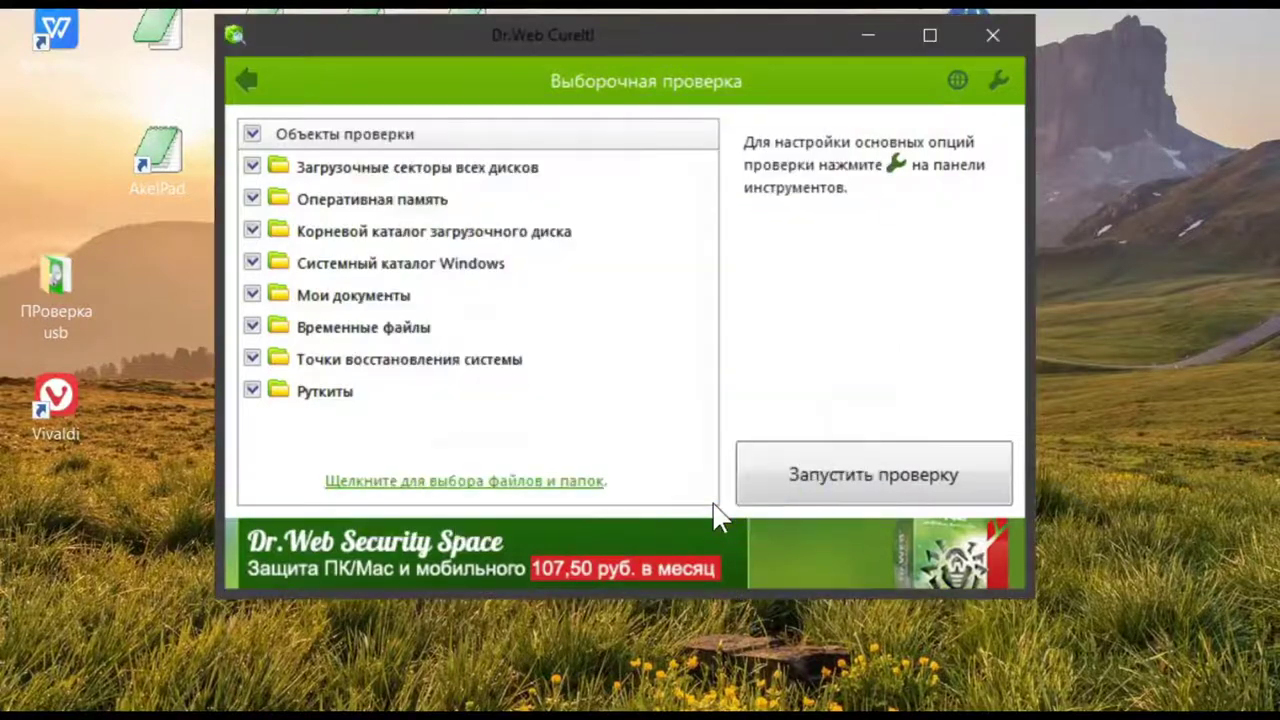
- Run the custom scan briefly, stop it and close Dr.Web CureIt!
{"action": "left_click", "coordinate": [862, 475]}
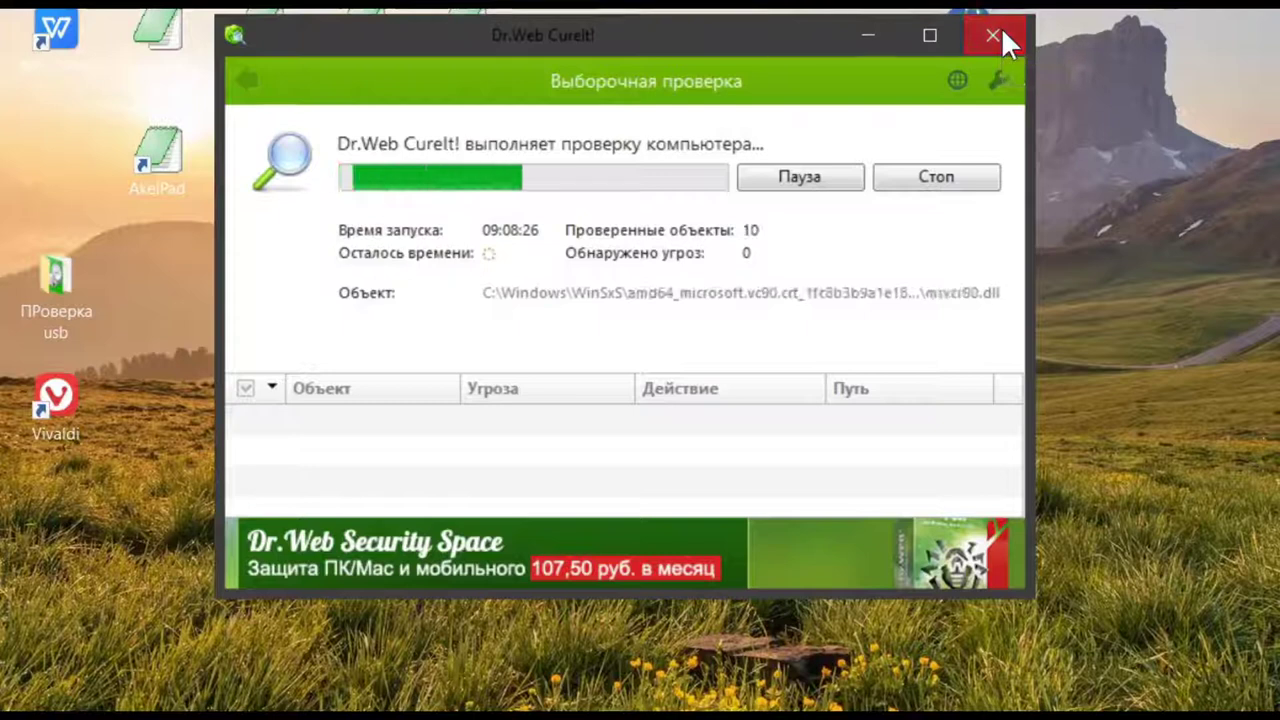
{"action": "left_click", "coordinate": [925, 181]}
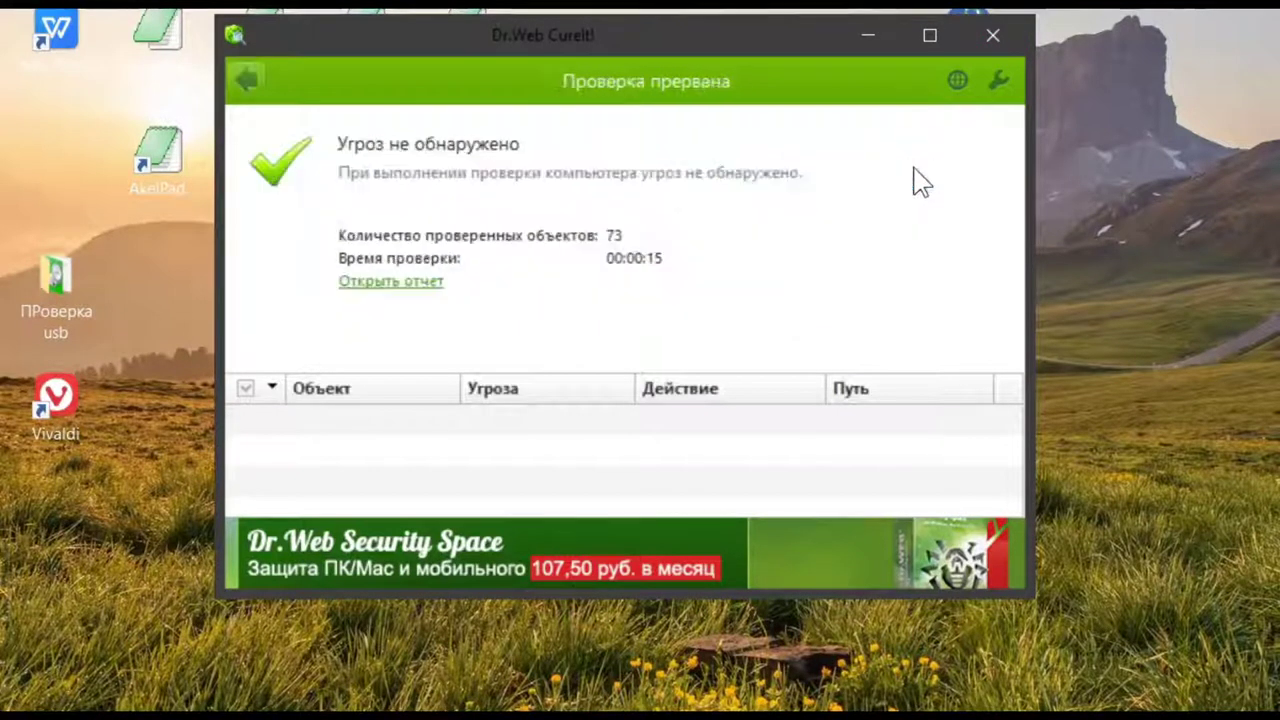
{"action": "left_click", "coordinate": [993, 30]}
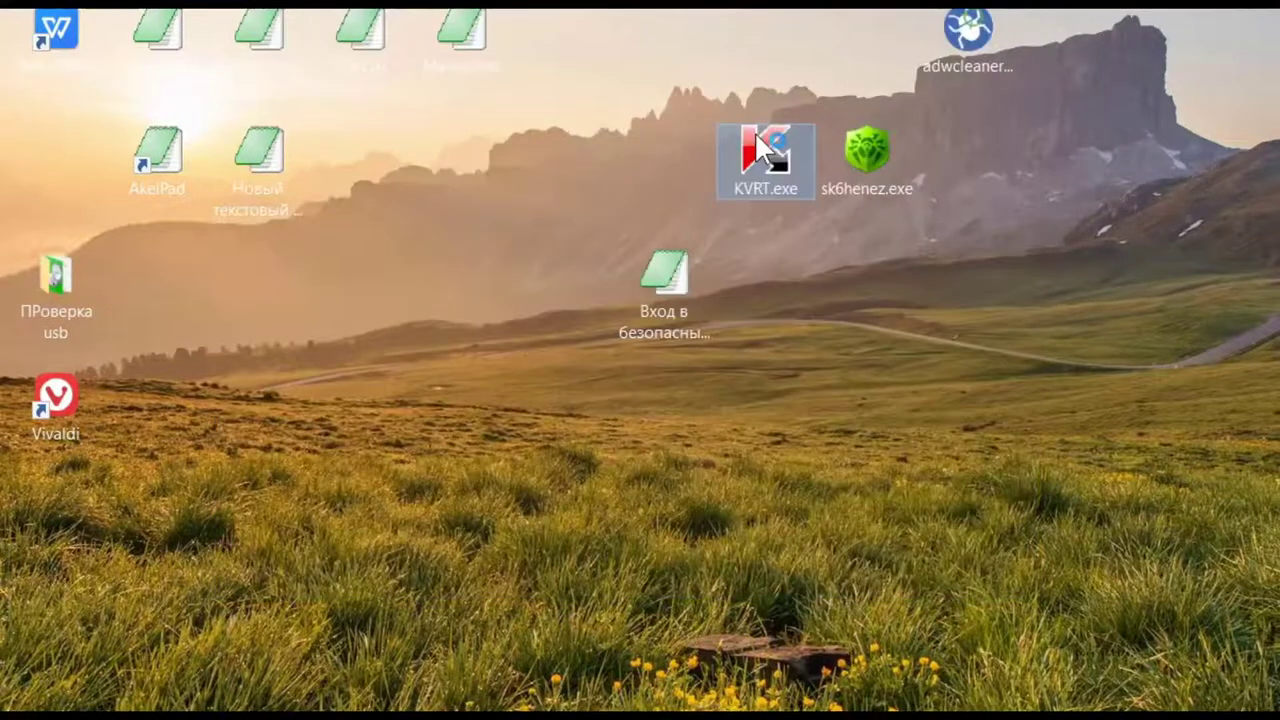
- Start Kaspersky Virus Removal Tool from KVRT.exe on the desktop and proceed to its ready-to-scan screen
{"action": "double_click", "coordinate": [766, 150]}
{"action": "left_click", "coordinate": [218, 497]}
{"action": "left_click", "coordinate": [866, 552]}
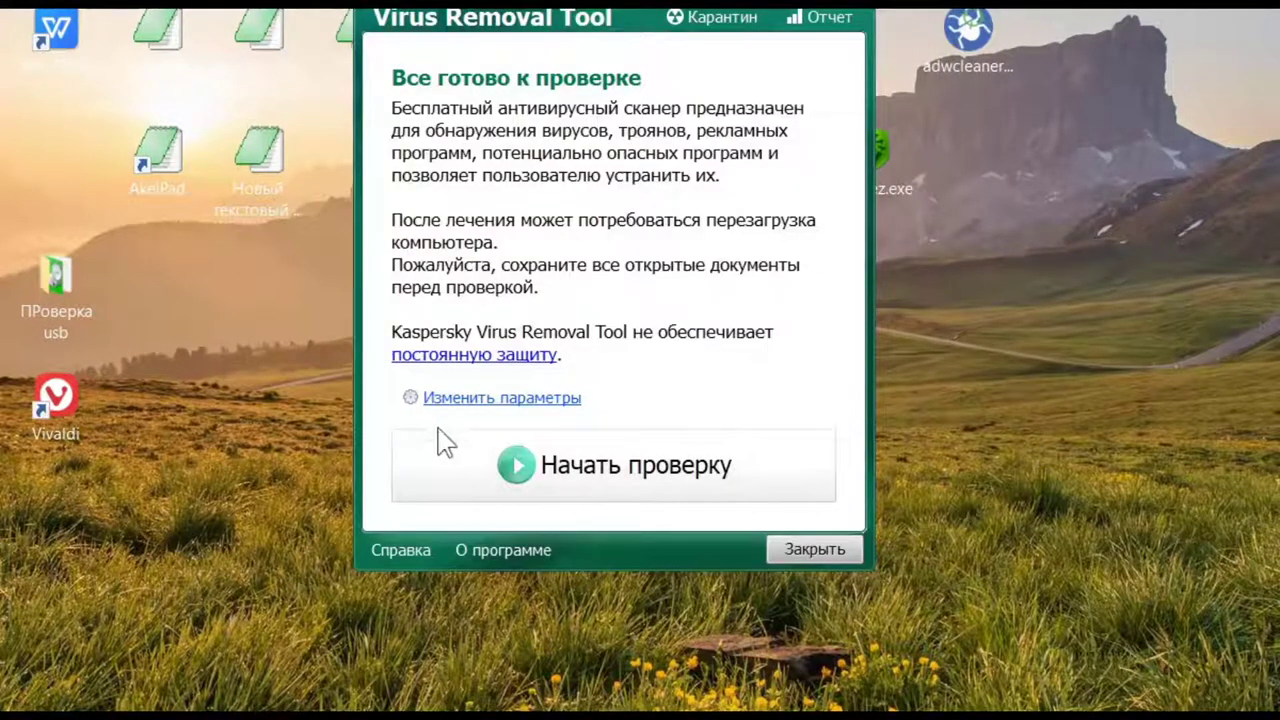
- Open the scan parameters and browse the folder tree for an additional object to scan
{"action": "left_click", "coordinate": [440, 398]}
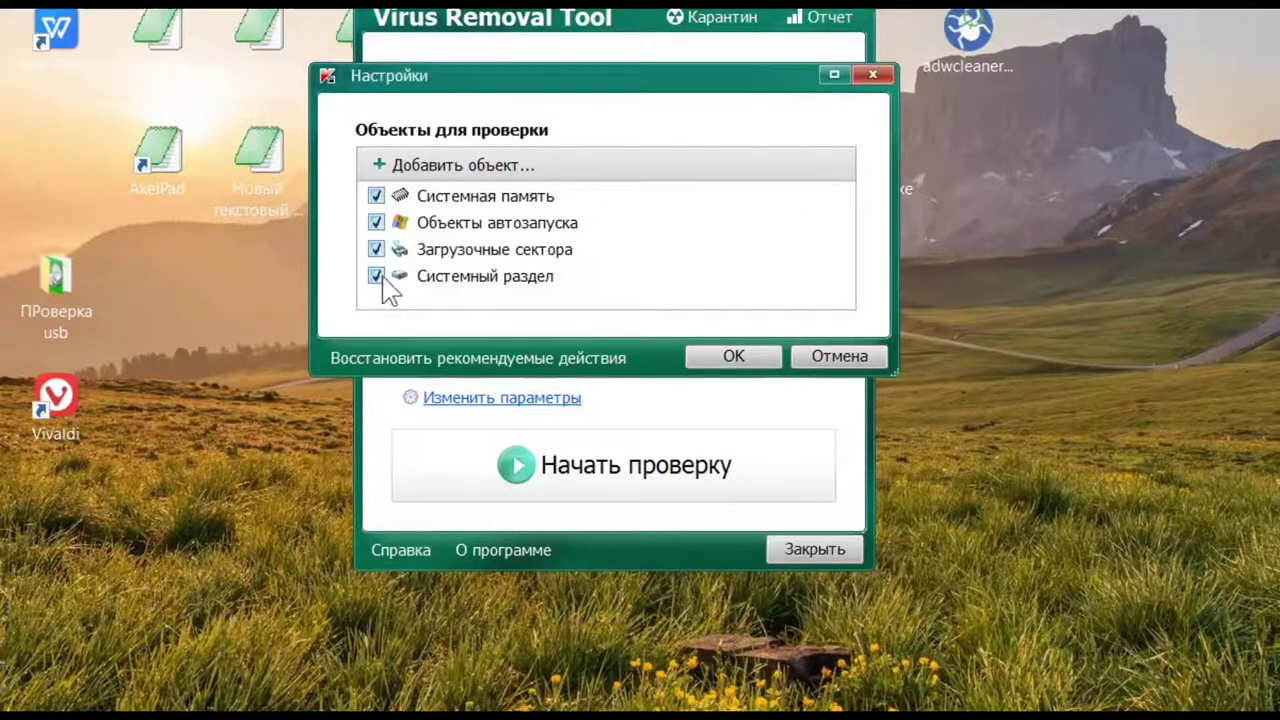
{"action": "left_click", "coordinate": [376, 164]}
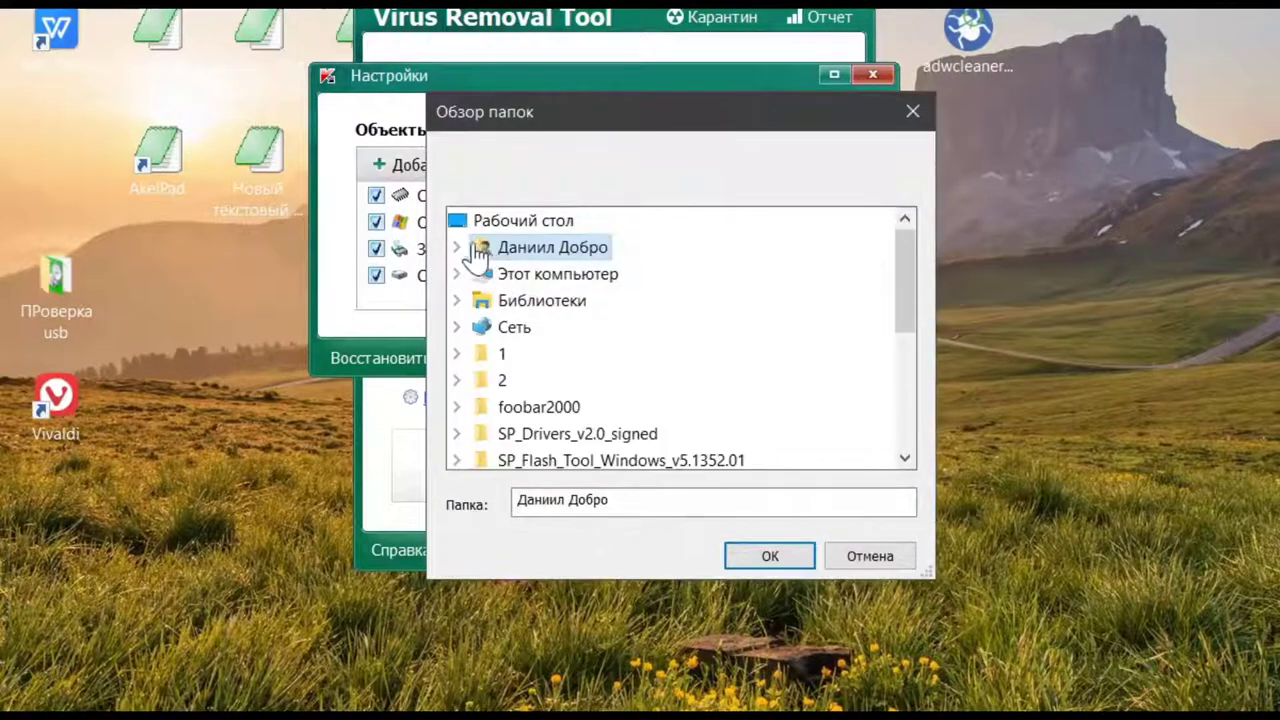
{"action": "scroll", "coordinate": [480, 255], "scroll_direction": "down", "scroll_amount": 5}
{"action": "scroll", "coordinate": [477, 320], "scroll_direction": "up", "scroll_amount": 5}
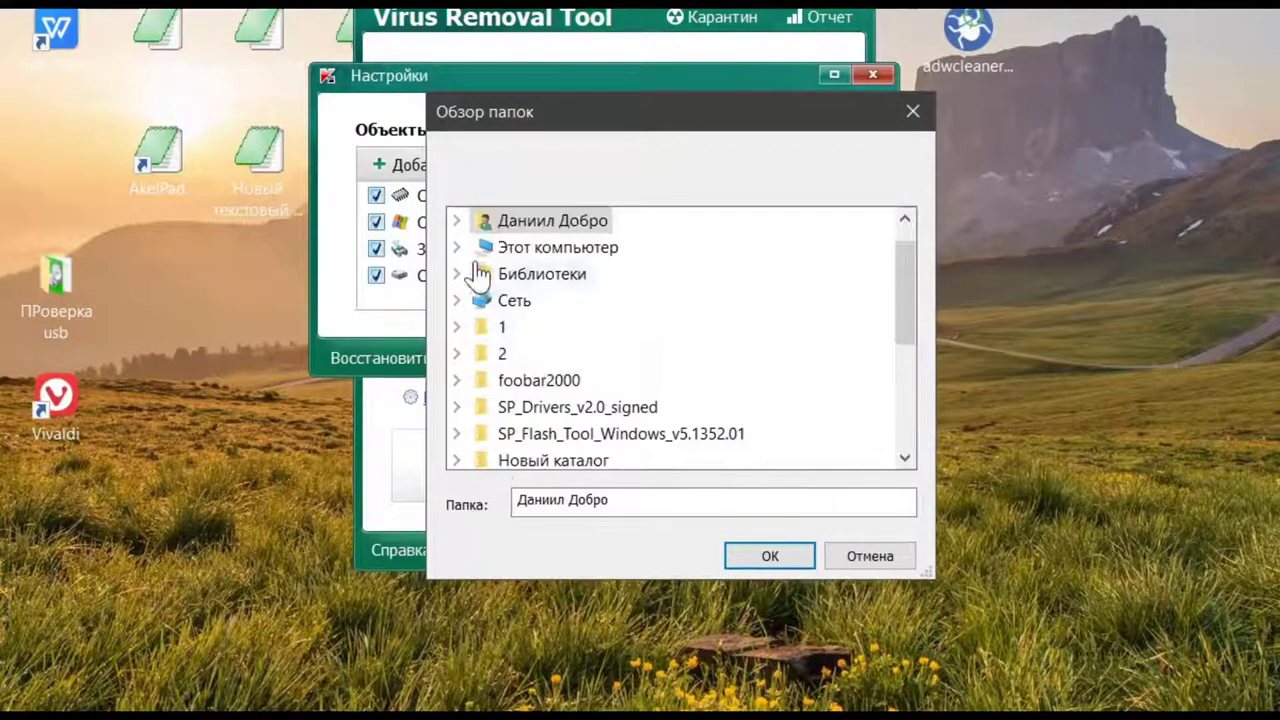
{"action": "scroll", "coordinate": [466, 325], "scroll_direction": "down", "scroll_amount": 4}
{"action": "scroll", "coordinate": [470, 330], "scroll_direction": "up", "scroll_amount": 4}
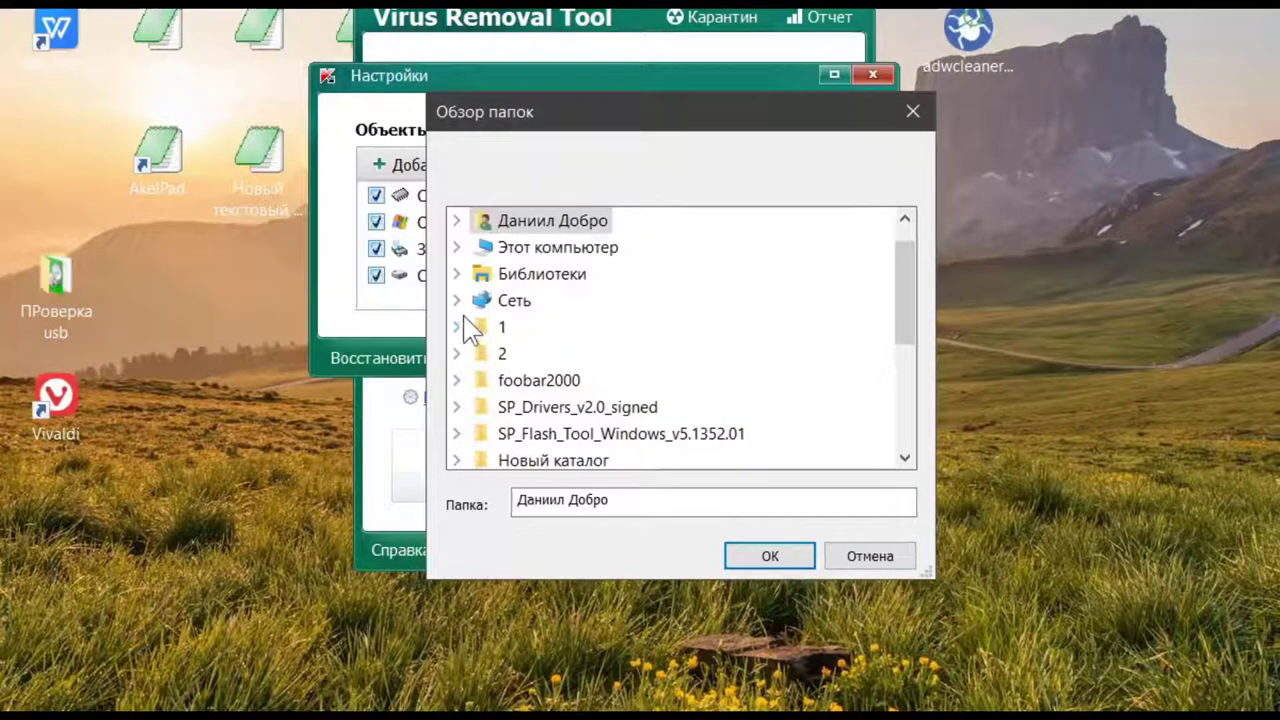
- Add C:\Program Files (x86) and the whole OS (C:) drive to the scan objects and confirm the settings
{"action": "left_click", "coordinate": [458, 247]}
{"action": "scroll", "coordinate": [462, 248], "scroll_direction": "down", "scroll_amount": 2}
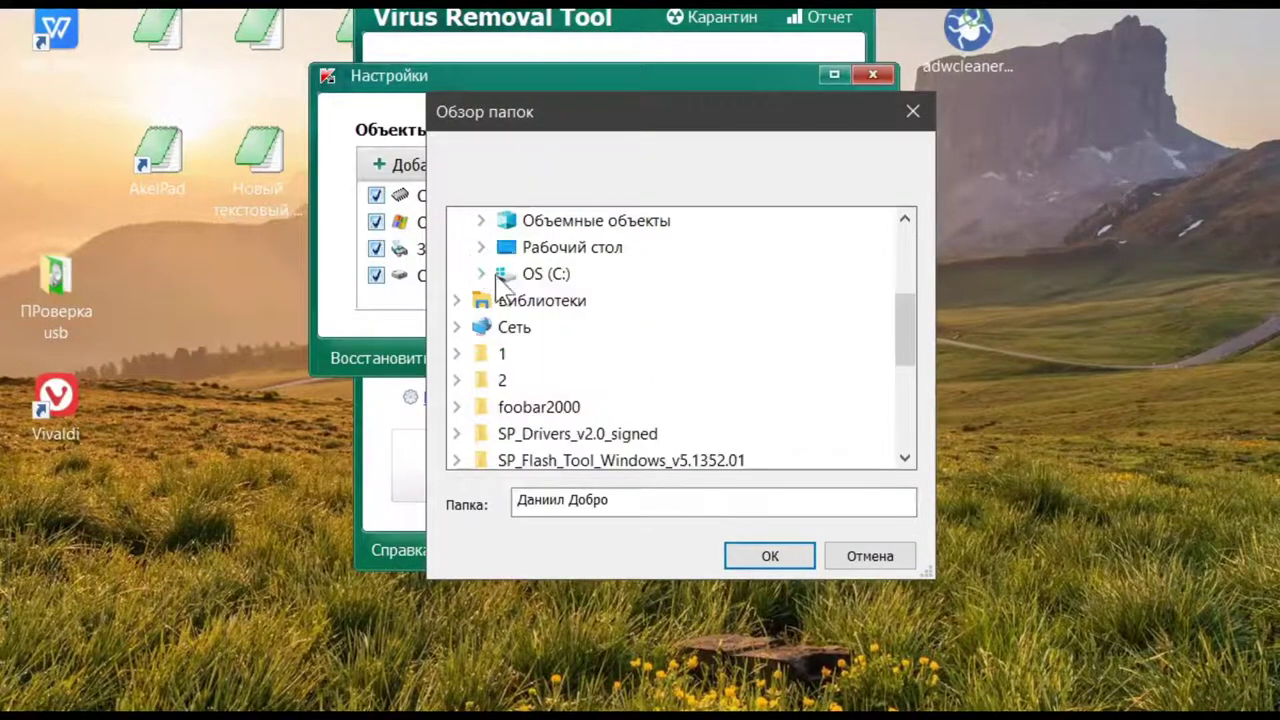
{"action": "double_click", "coordinate": [497, 276]}
{"action": "scroll", "coordinate": [491, 286], "scroll_direction": "down", "scroll_amount": 2}
{"action": "scroll", "coordinate": [491, 286], "scroll_direction": "up", "scroll_amount": 2}
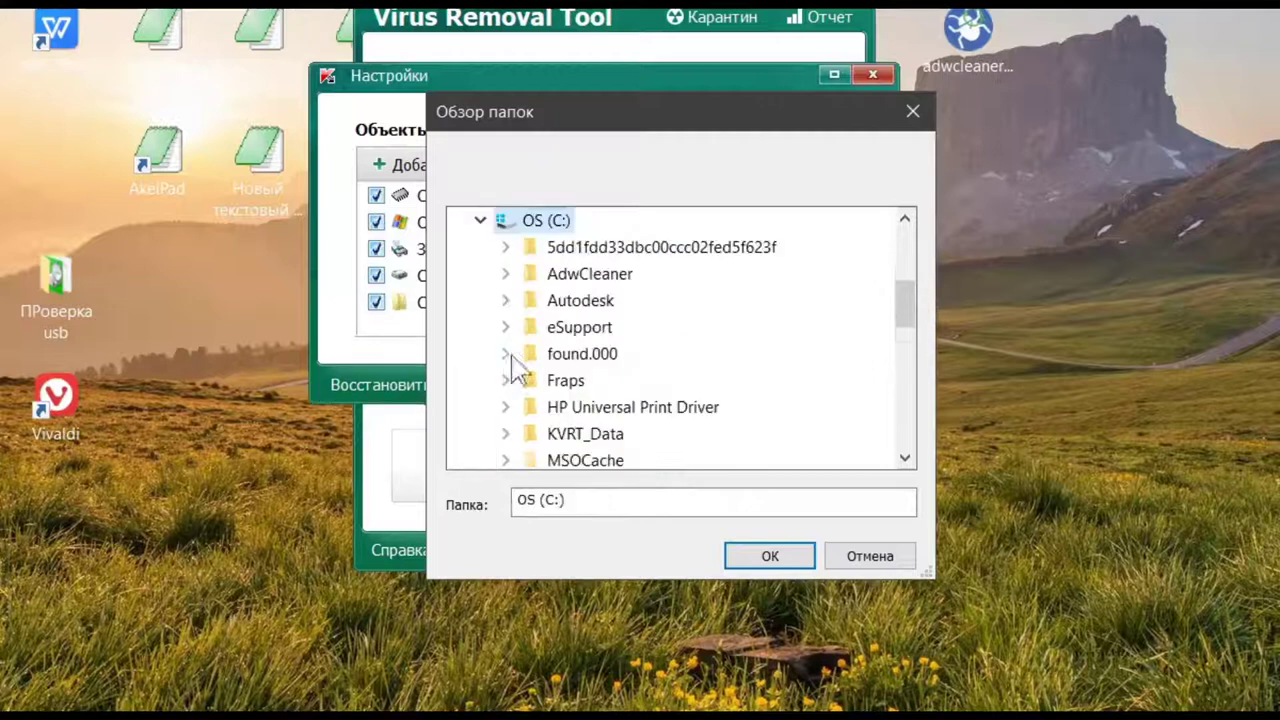
{"action": "left_click", "coordinate": [762, 556]}
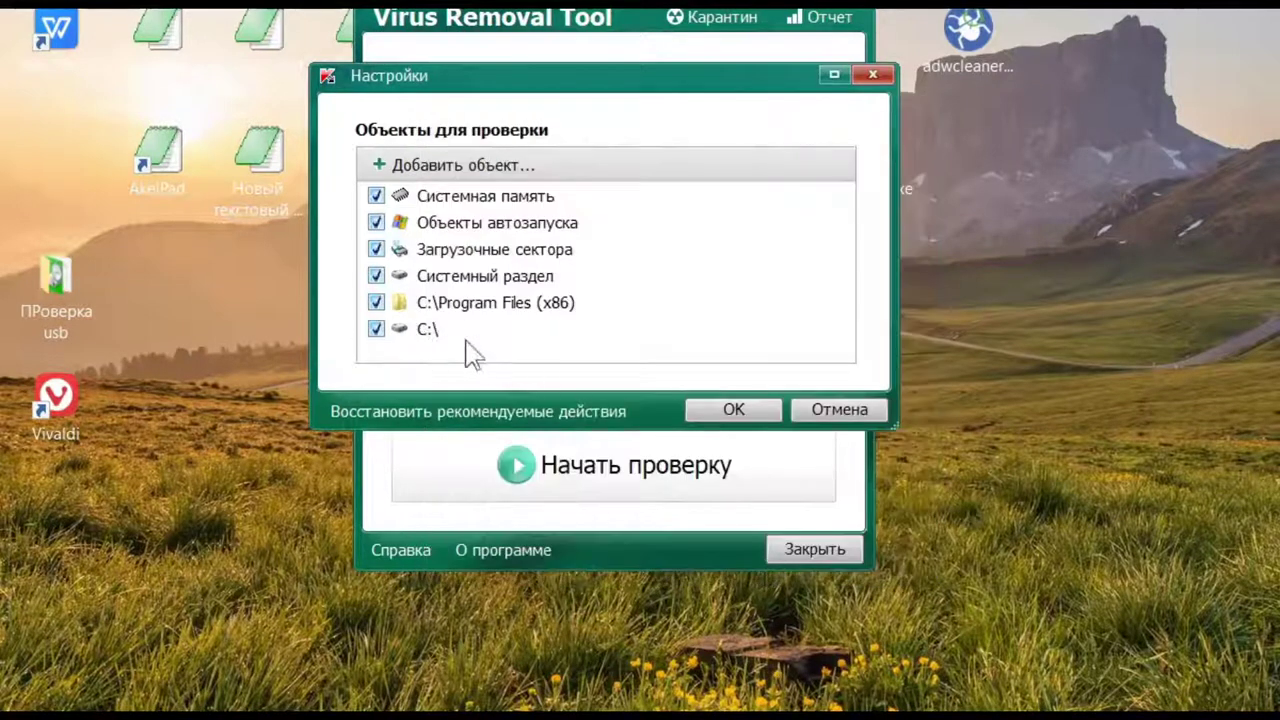
{"action": "left_click", "coordinate": [763, 411]}
- Start the Kaspersky scan, end it after a few seconds and close the tool
{"action": "left_click", "coordinate": [690, 474]}
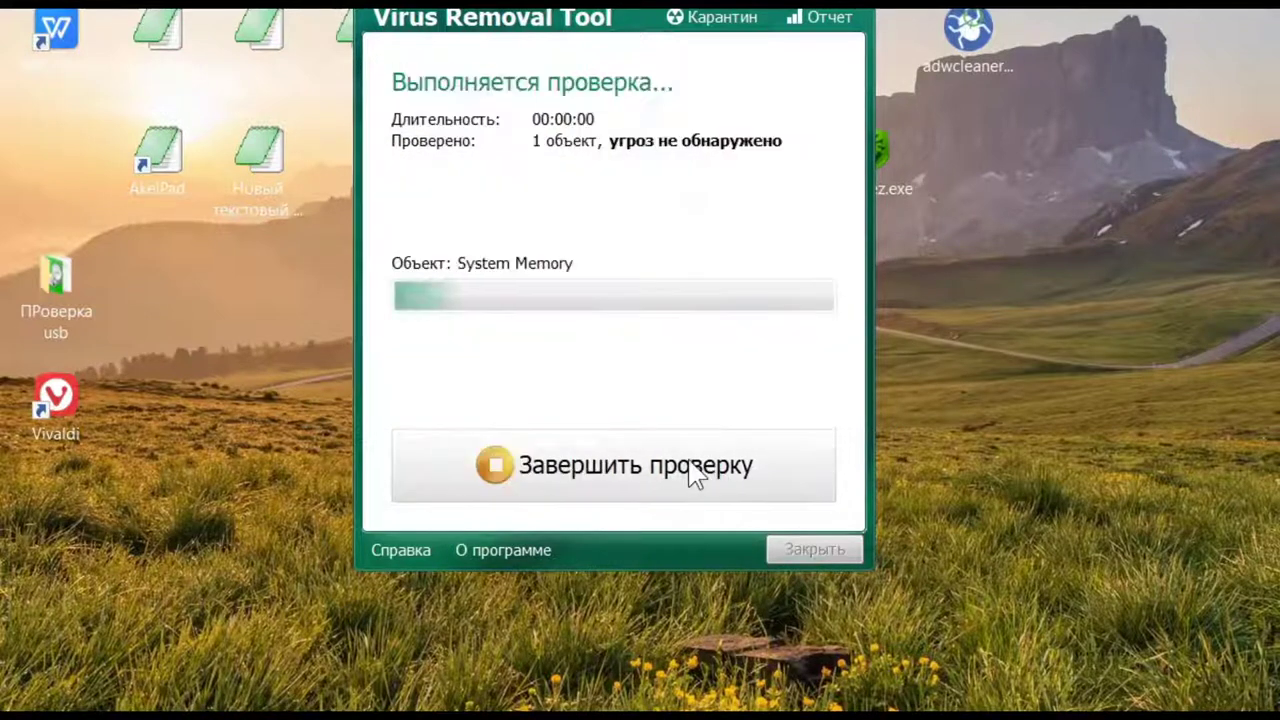
{"action": "left_click", "coordinate": [516, 469]}
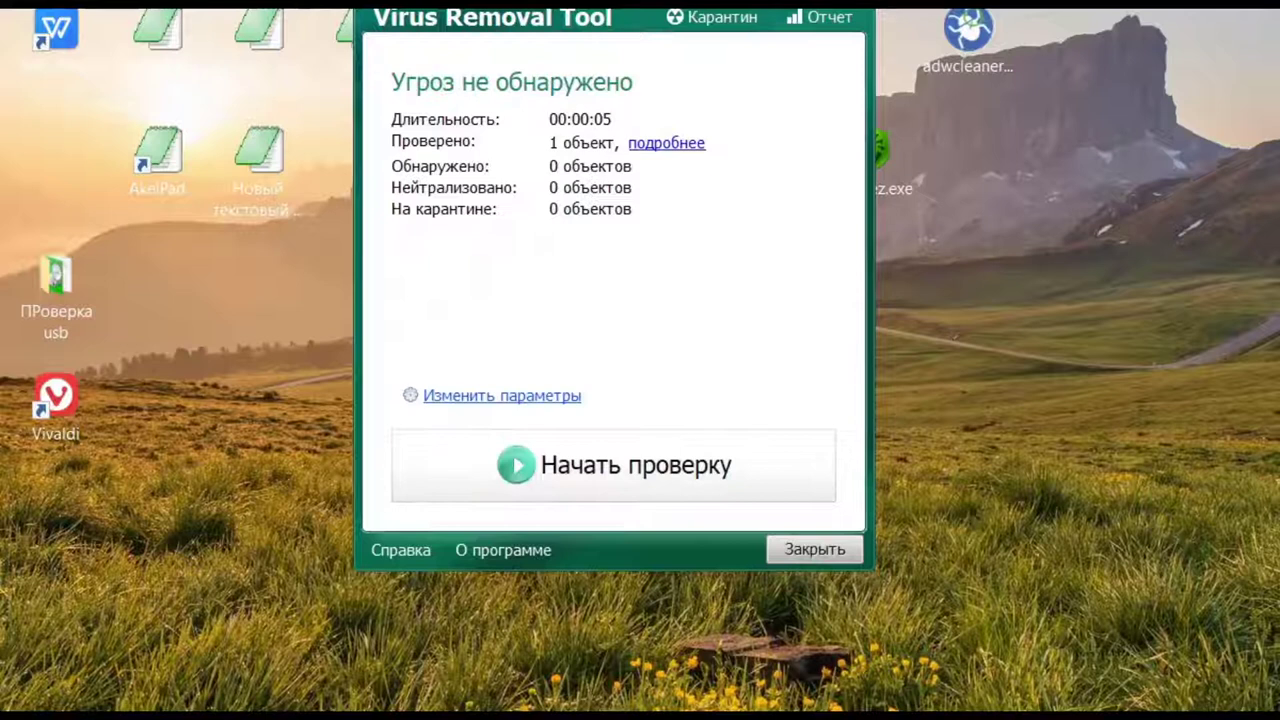
{"action": "left_click", "coordinate": [869, 10]}
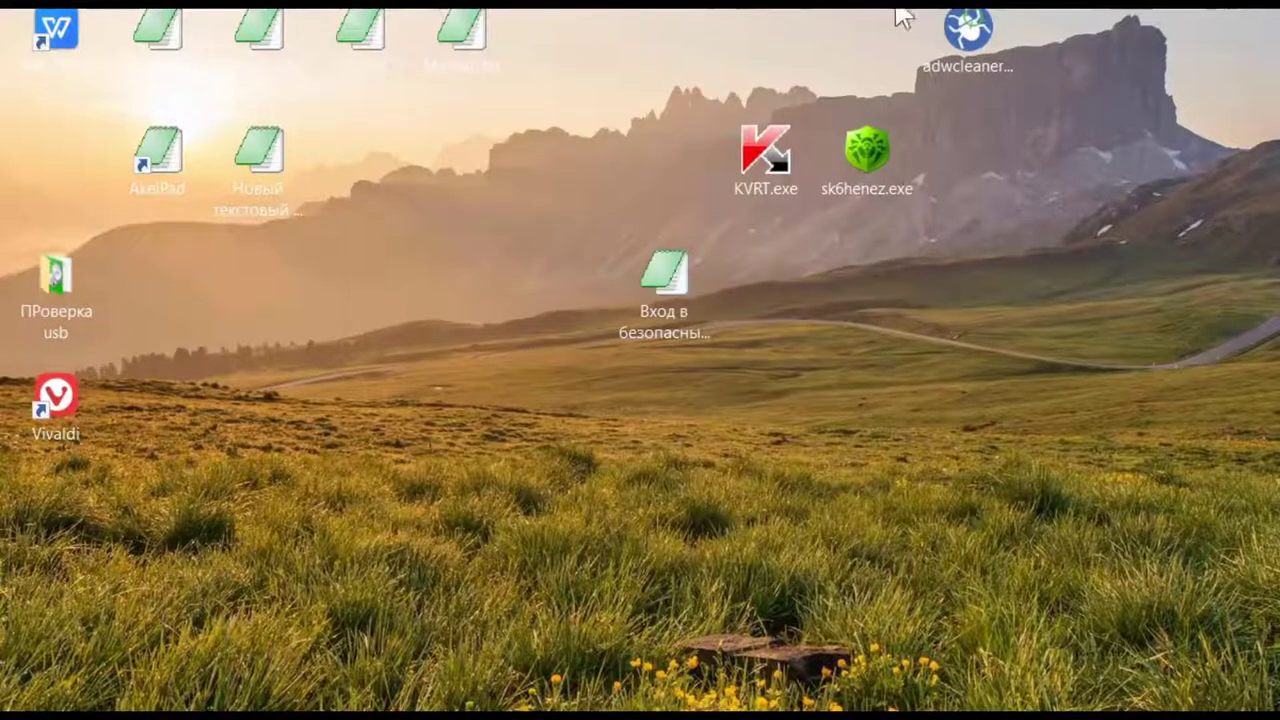
- Open the safe mode text file on the desktop and look through its msconfig instructions and software download links
{"action": "double_click", "coordinate": [692, 274]}
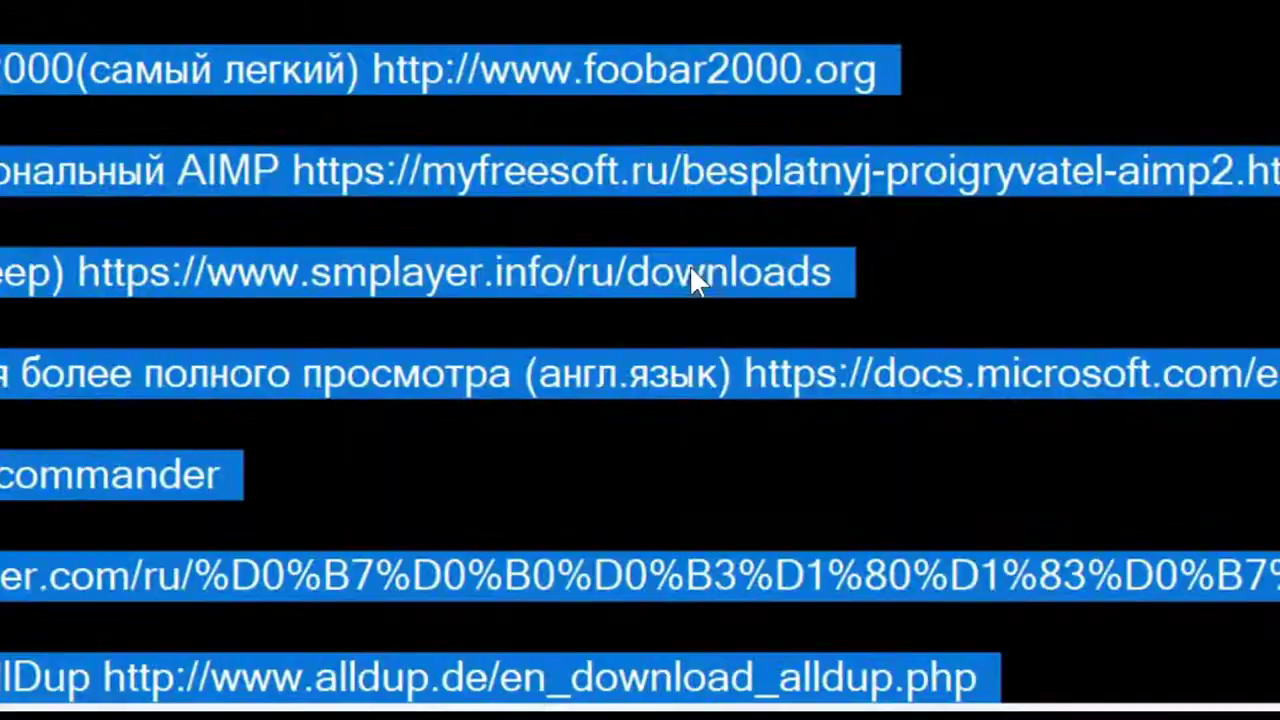
{"action": "scroll", "coordinate": [697, 280], "scroll_direction": "up", "scroll_amount": 20}
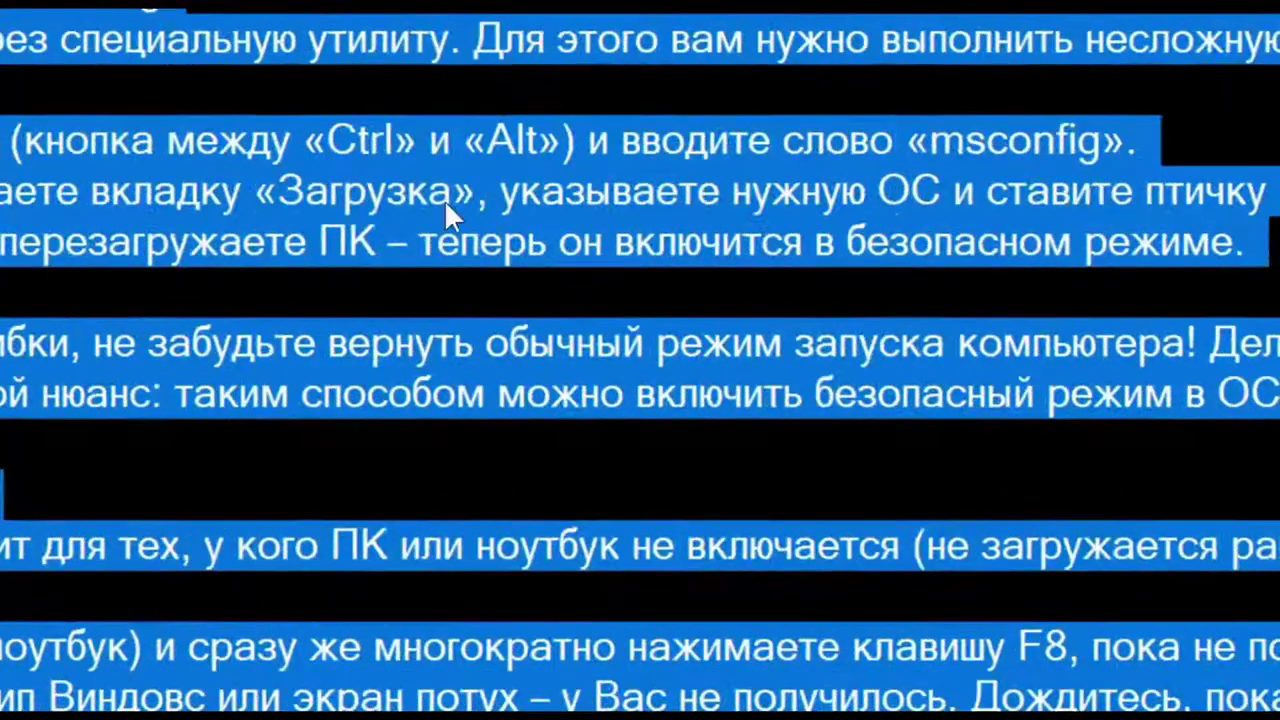
{"action": "scroll", "coordinate": [30, 18], "scroll_direction": "down", "scroll_amount": 20}
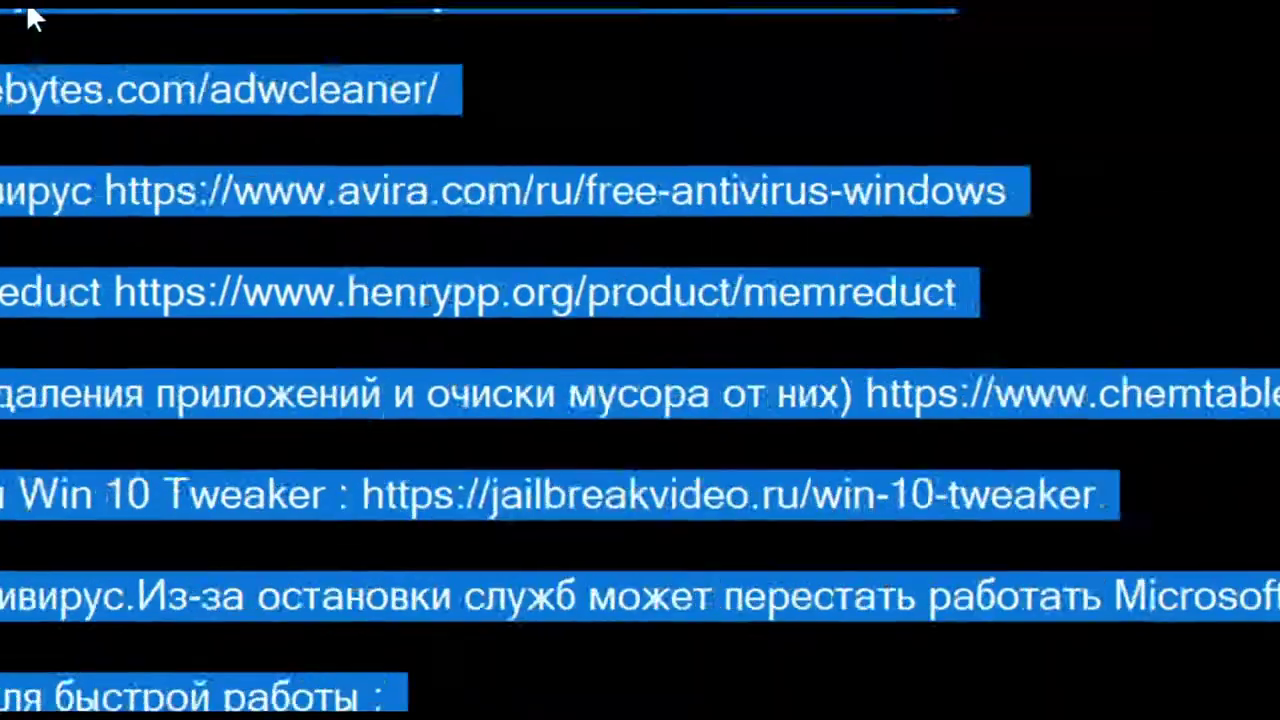
{"action": "scroll", "coordinate": [30, 18], "scroll_direction": "up", "scroll_amount": 10}
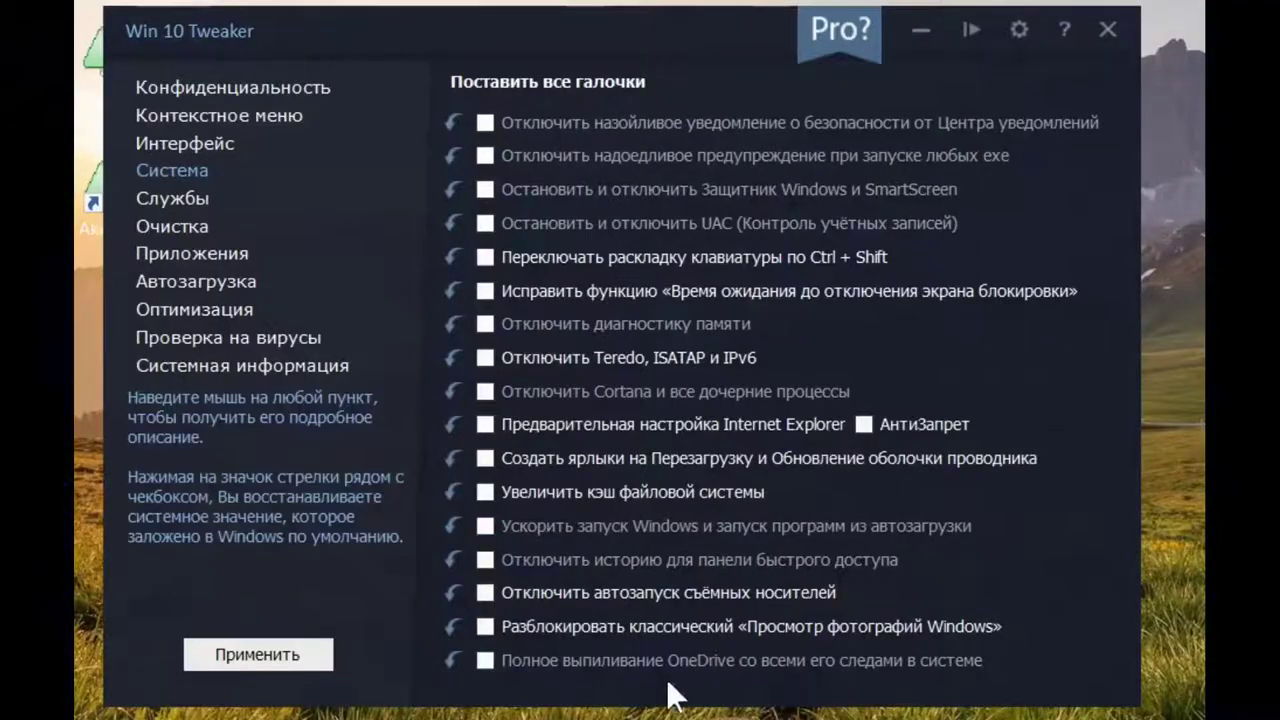
- Switch to Win 10 Tweaker, select all Система tweaks, including those for Защитник Windows, UAC, Cortana and OneDrive, and open the Службы section
{"action": "left_click", "coordinate": [480, 660]}
{"action": "left_click", "coordinate": [482, 559]}
{"action": "left_click", "coordinate": [486, 527]}
{"action": "left_click", "coordinate": [485, 391]}
{"action": "left_click", "coordinate": [485, 323]}
{"action": "left_click", "coordinate": [485, 223]}
{"action": "left_click", "coordinate": [485, 189]}
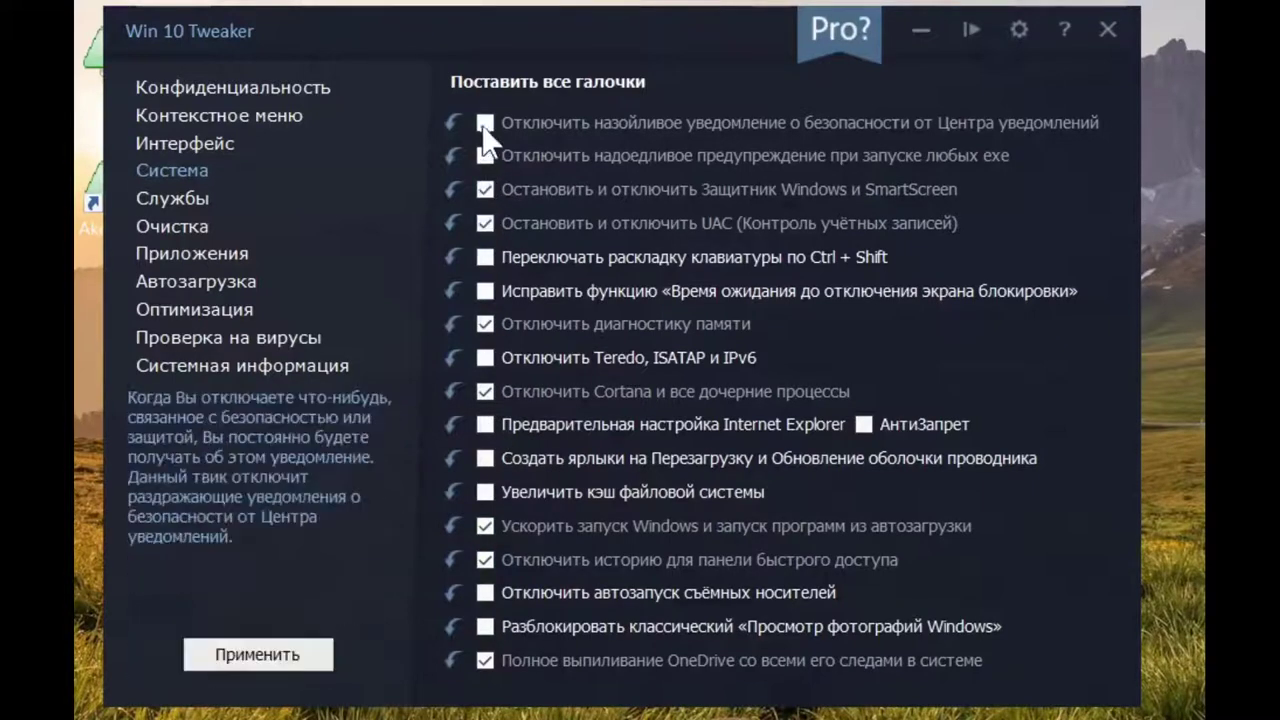
{"action": "left_click", "coordinate": [485, 122]}
{"action": "left_click", "coordinate": [485, 155]}
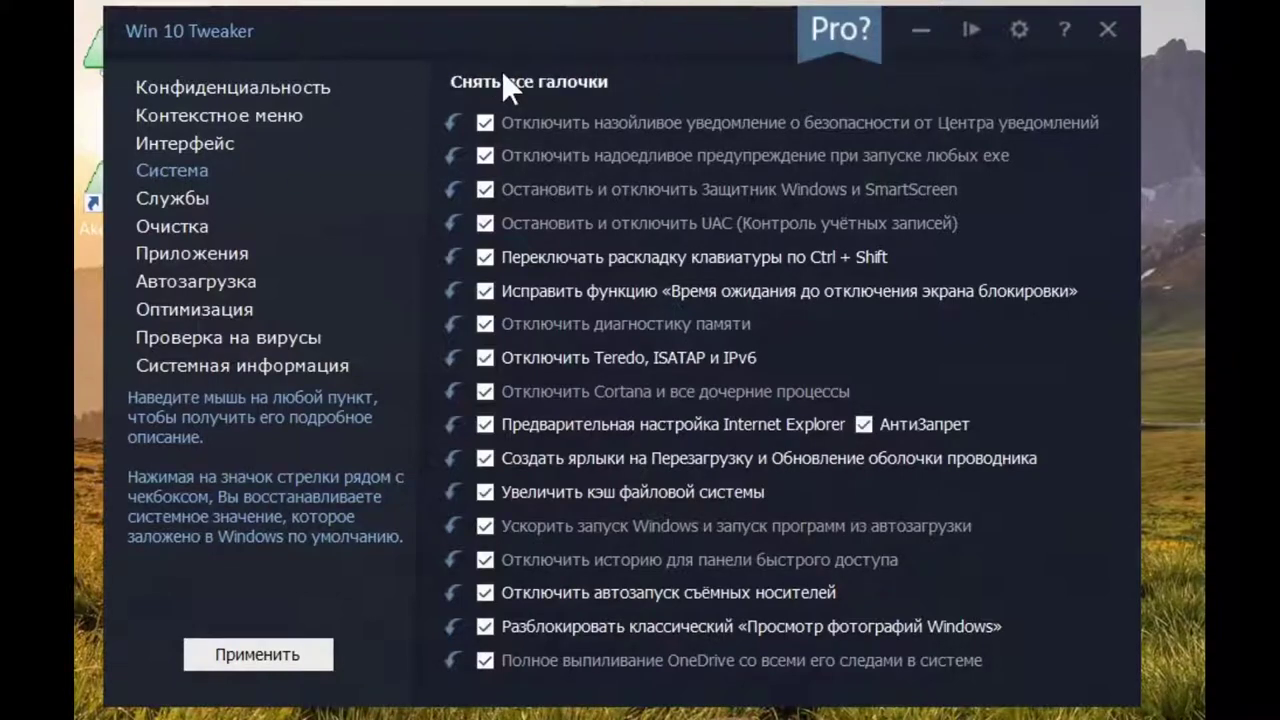
{"action": "left_click", "coordinate": [170, 200]}
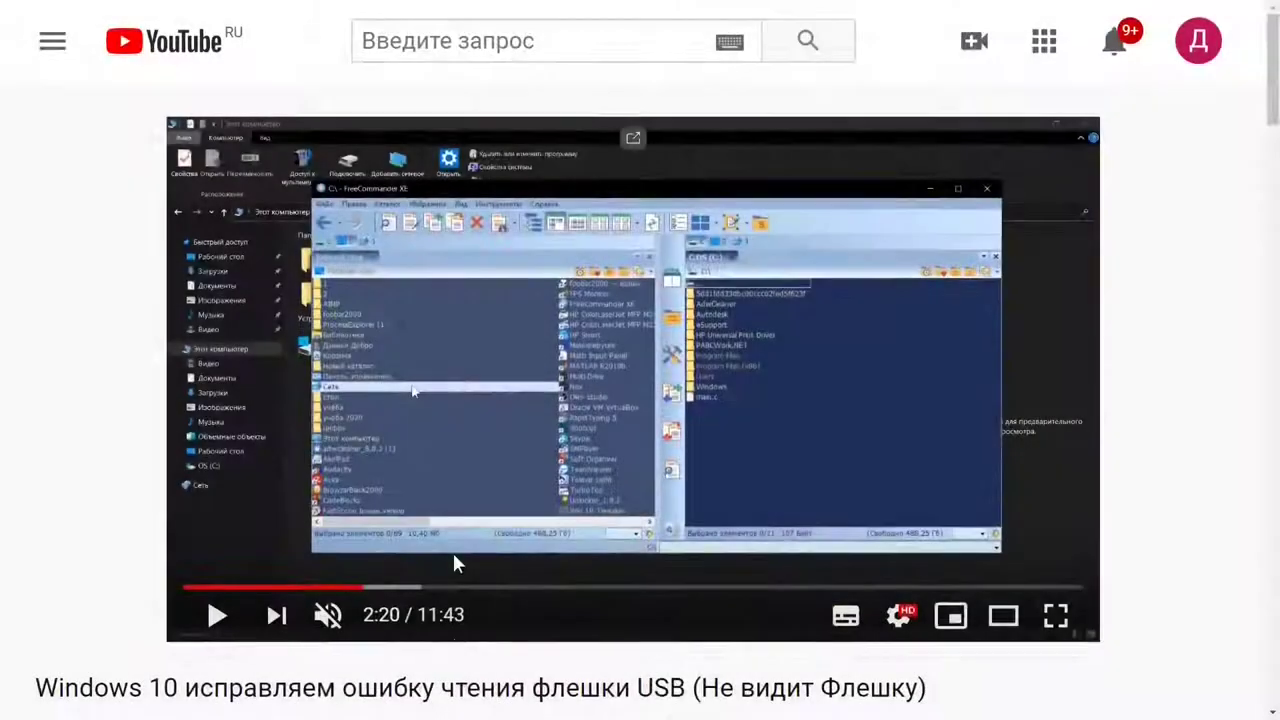
- Switch to YouTube, like the video about fixing the USB flash drive reading error and subscribe to the Быстрый ПК channel
{"action": "scroll", "coordinate": [452, 550], "scroll_direction": "down", "scroll_amount": 5}
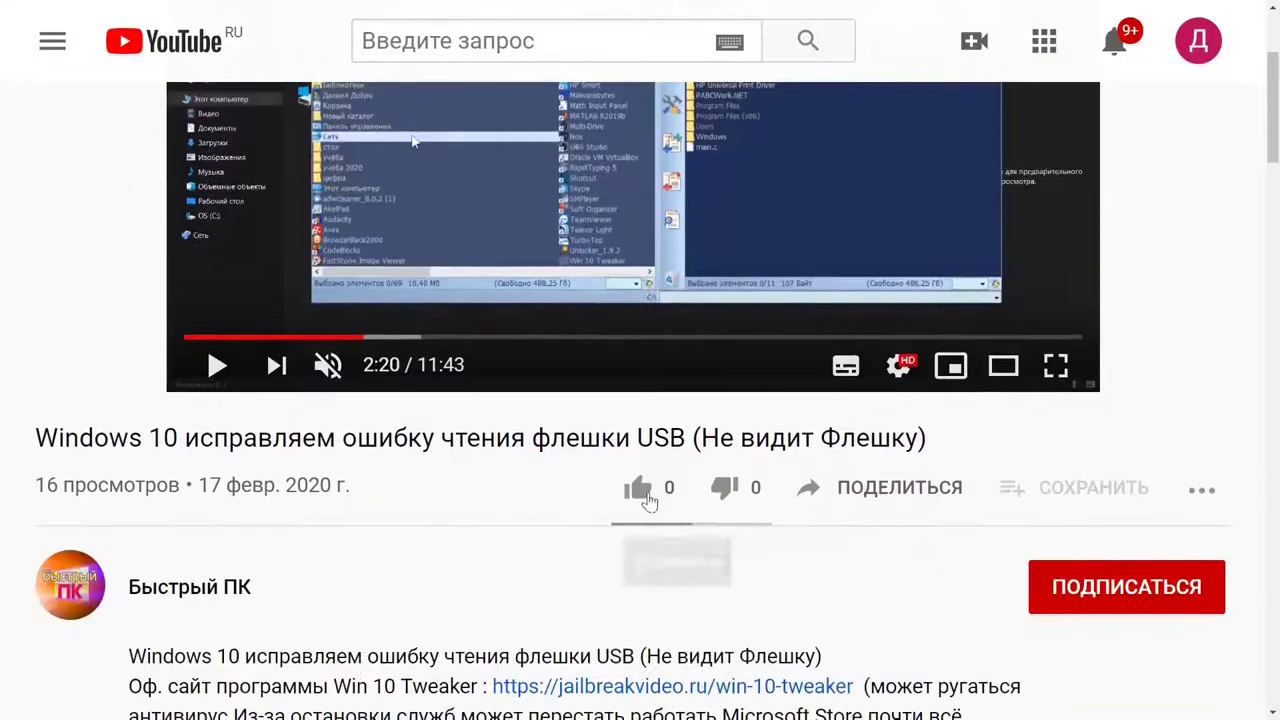
{"action": "left_click", "coordinate": [645, 495]}
{"action": "left_click", "coordinate": [1158, 605]}
- Open the vk.com/windows144 link from the video description and subscribe to the Быстрый ПК Windows 7;8;10 community
{"action": "scroll", "coordinate": [1100, 598], "scroll_direction": "down", "scroll_amount": 3}
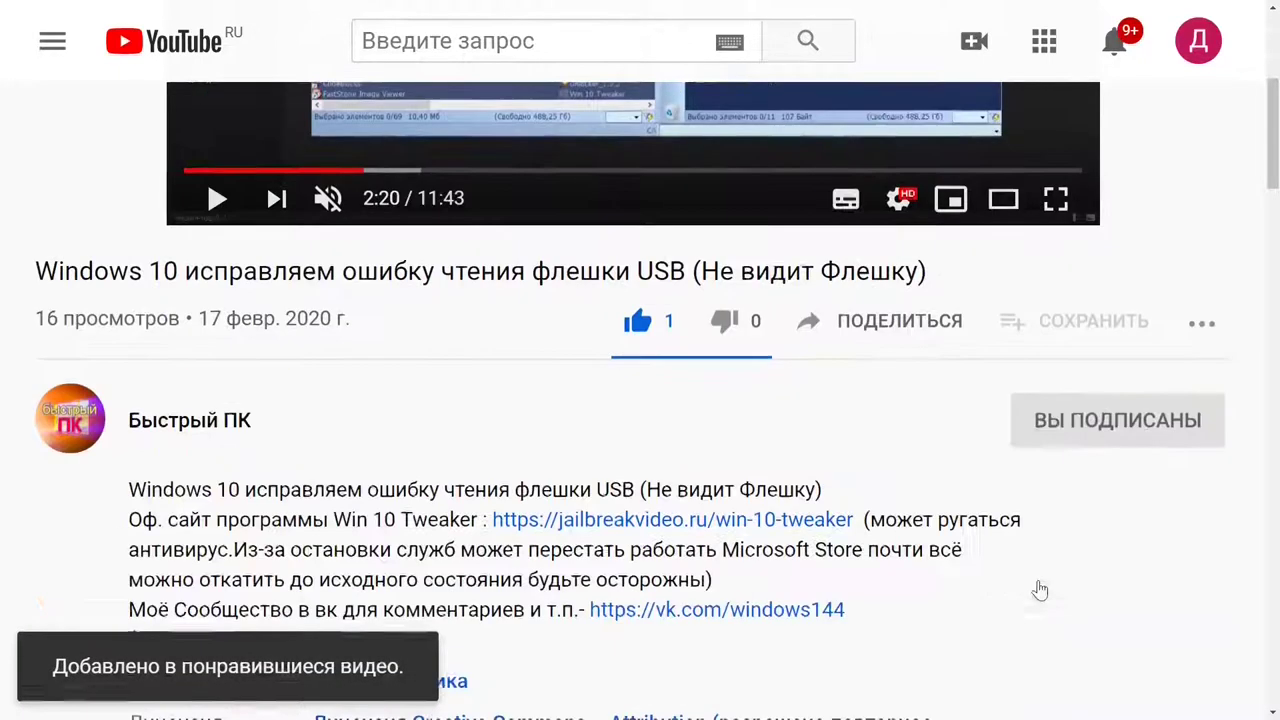
{"action": "left_click_drag", "start_coordinate": [590, 443], "coordinate": [836, 446]}
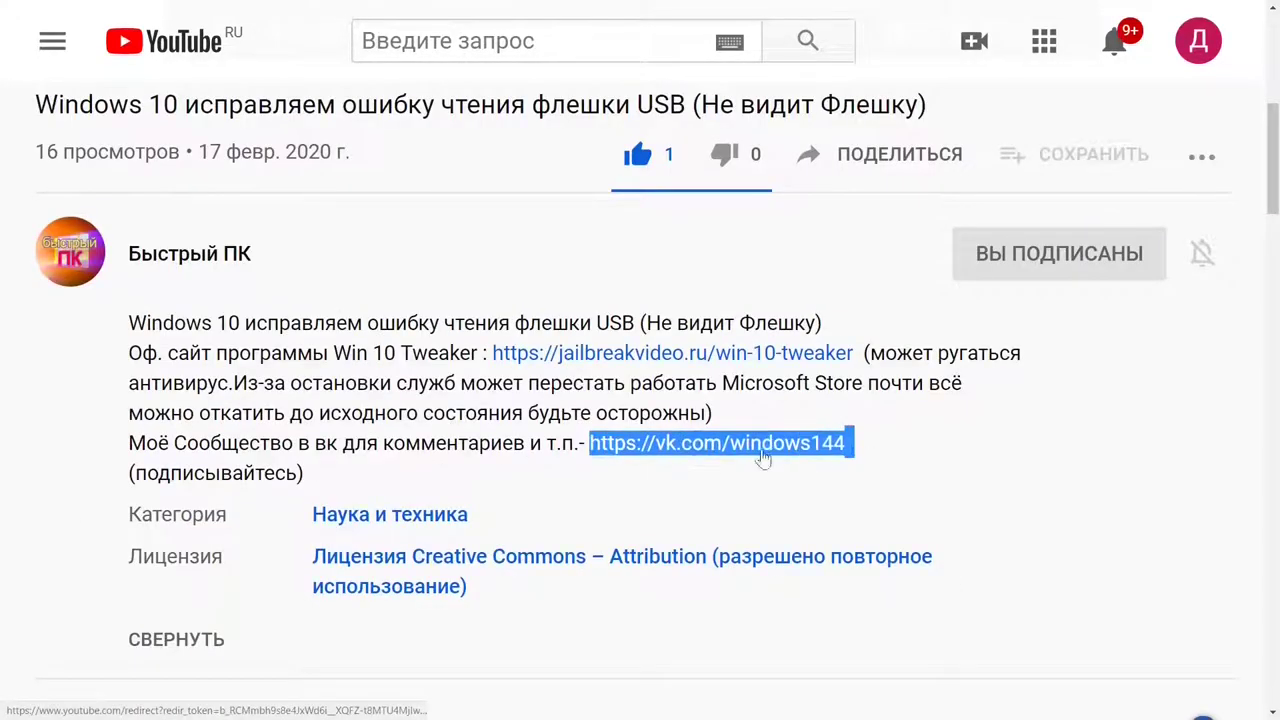
{"action": "left_click", "coordinate": [760, 450]}
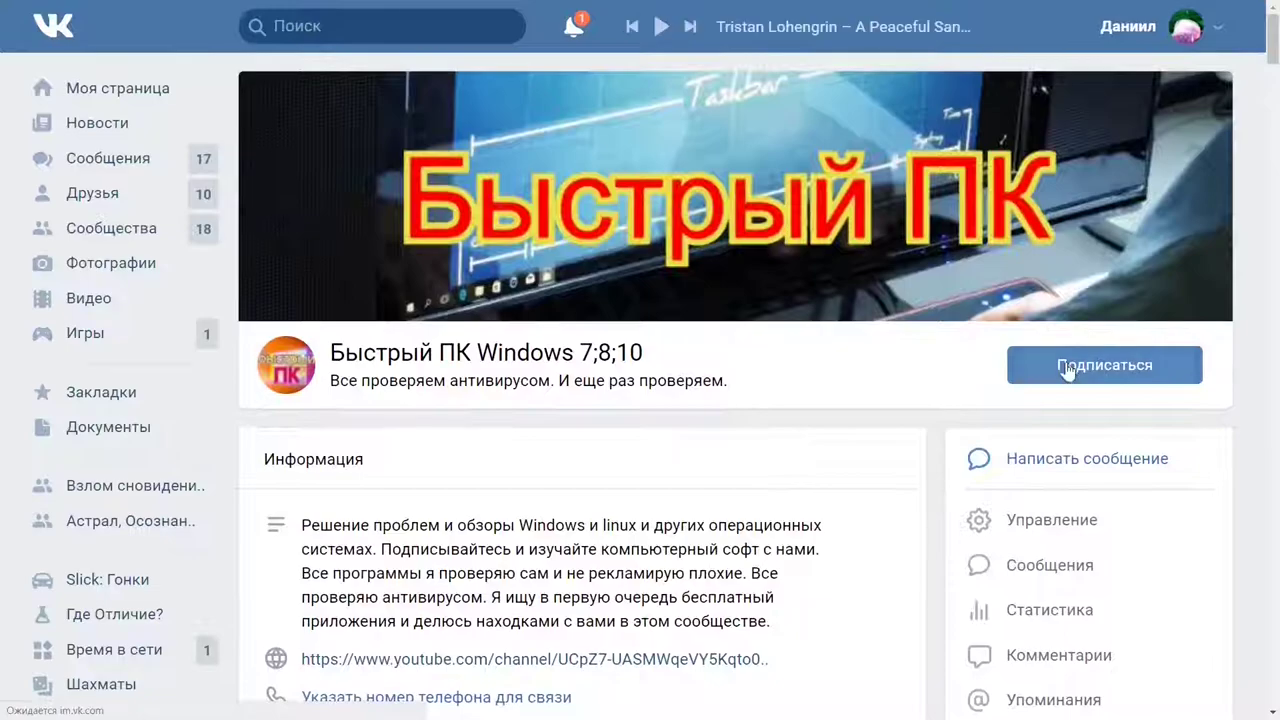
{"action": "left_click", "coordinate": [1066, 370]}
{"action": "scroll", "coordinate": [908, 414], "scroll_direction": "down", "scroll_amount": 3}
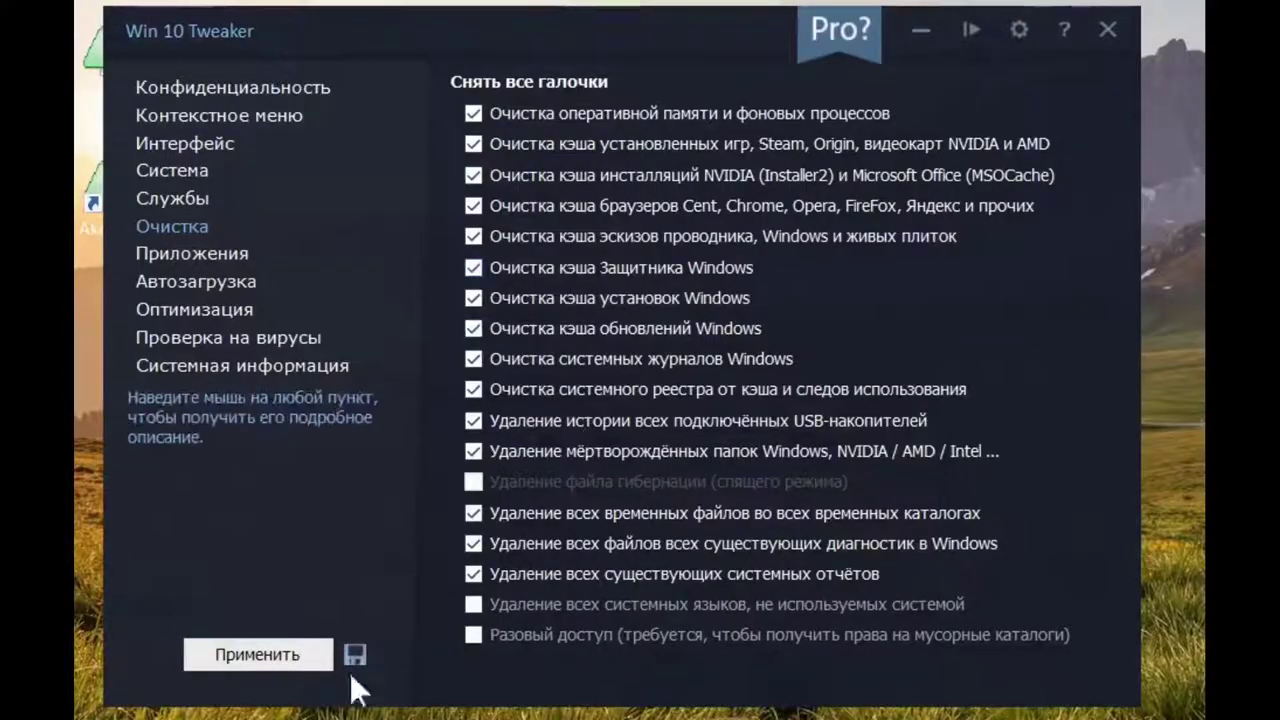
- Switch to Win 10 Tweaker, run the selected Очистка tasks and open the Приложения section
{"action": "left_click", "coordinate": [280, 650]}
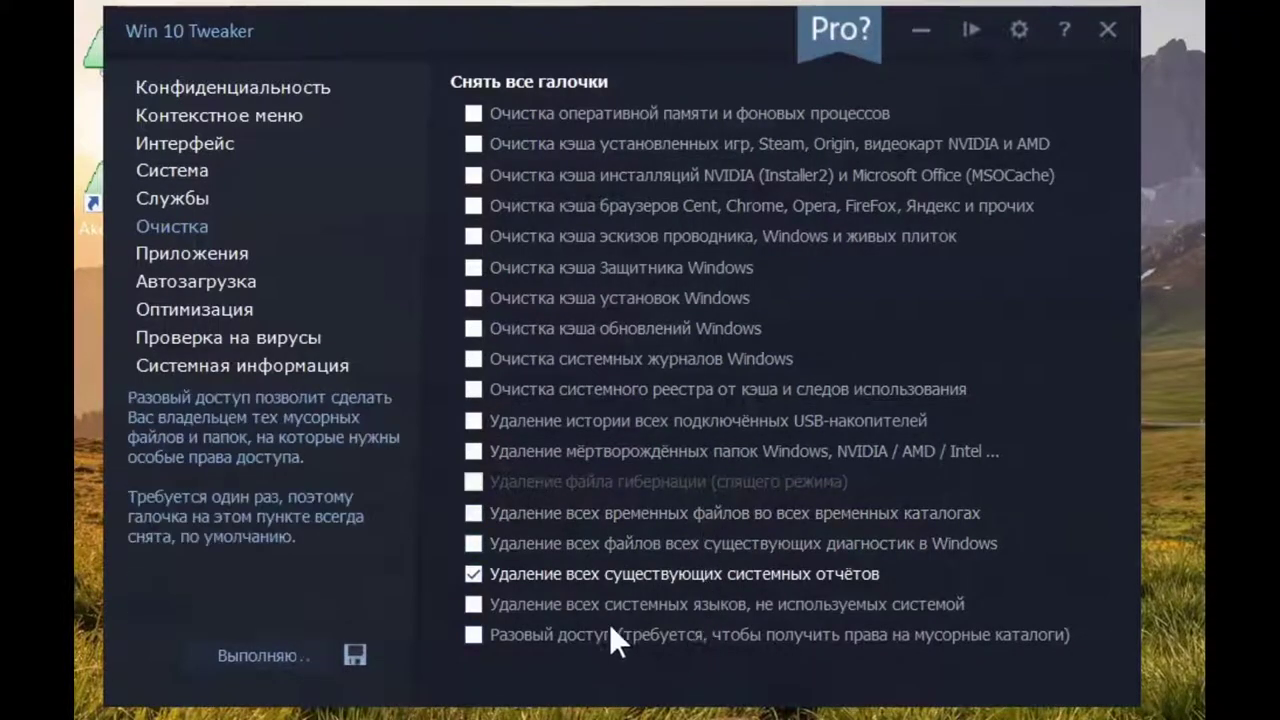
{"action": "left_click", "coordinate": [146, 256]}
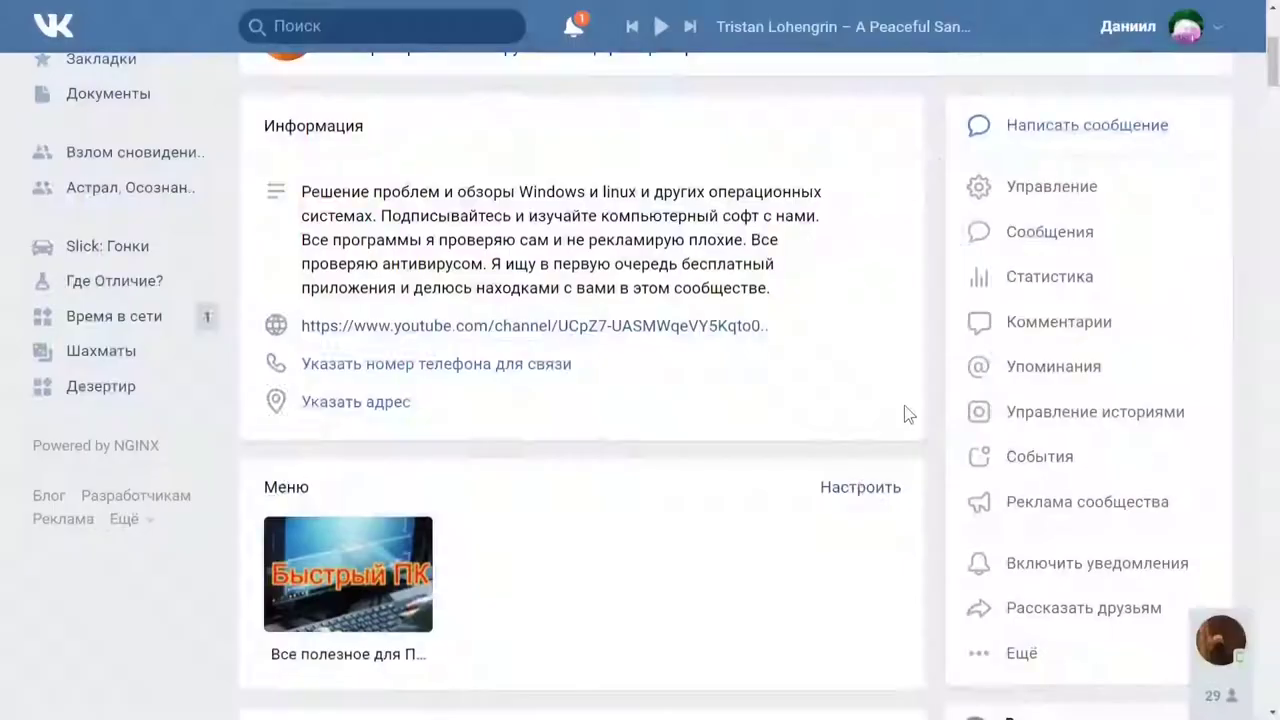